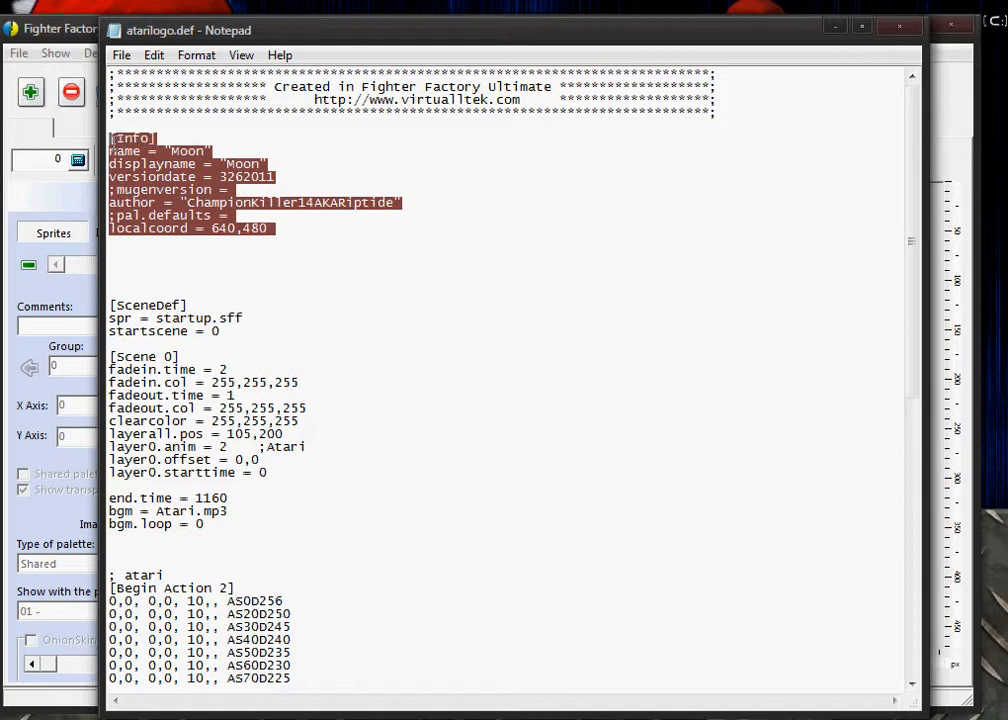
- Replace the name value in the [Info] section of atarilogo.def with "GITS second gig intro"
left_click(200, 150)
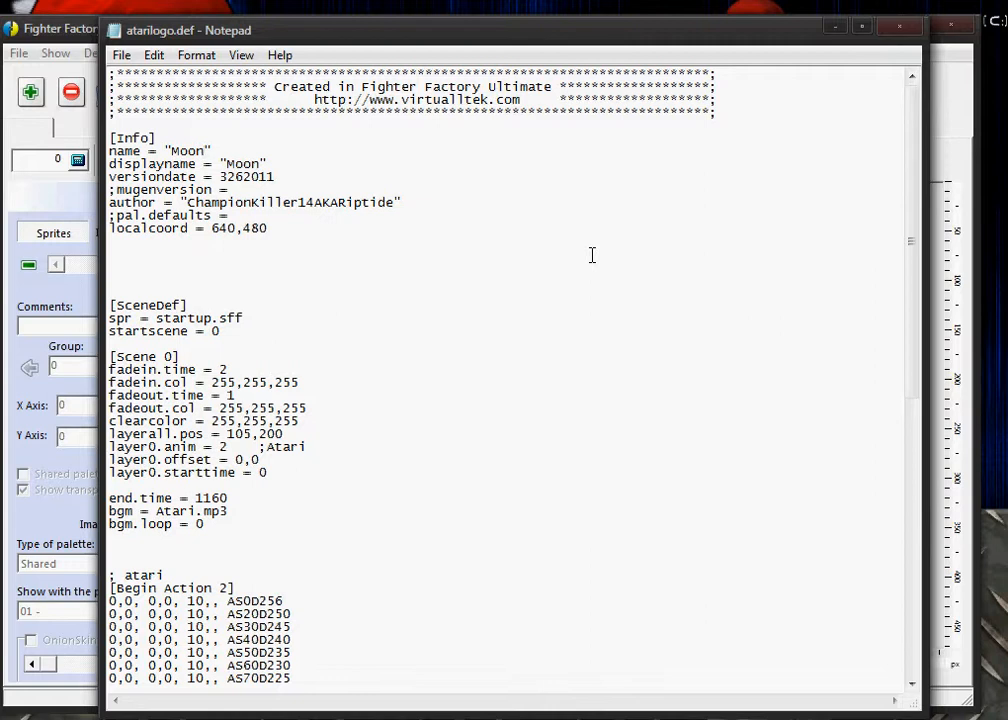
key("BackSpace")
key("BackSpace")
key("BackSpace")
key("BackSpace")
type("i")
type("G")
type("ITS")
type(" secon")
key("BackSpace")
key("BackSpace")
key("BackSpace")
type("cond")
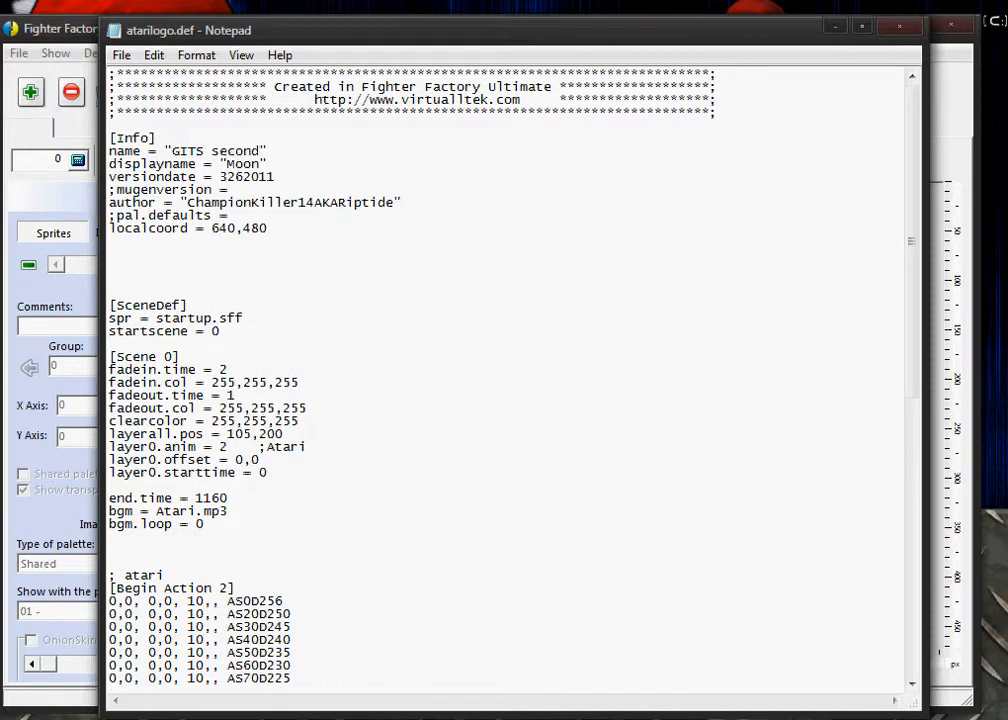
type(" gig intro")
- Replace the displayname value with a copy of the name text "GITS second gig intro"
left_click_drag(346, 150, 172, 150)
right_click(173, 150)
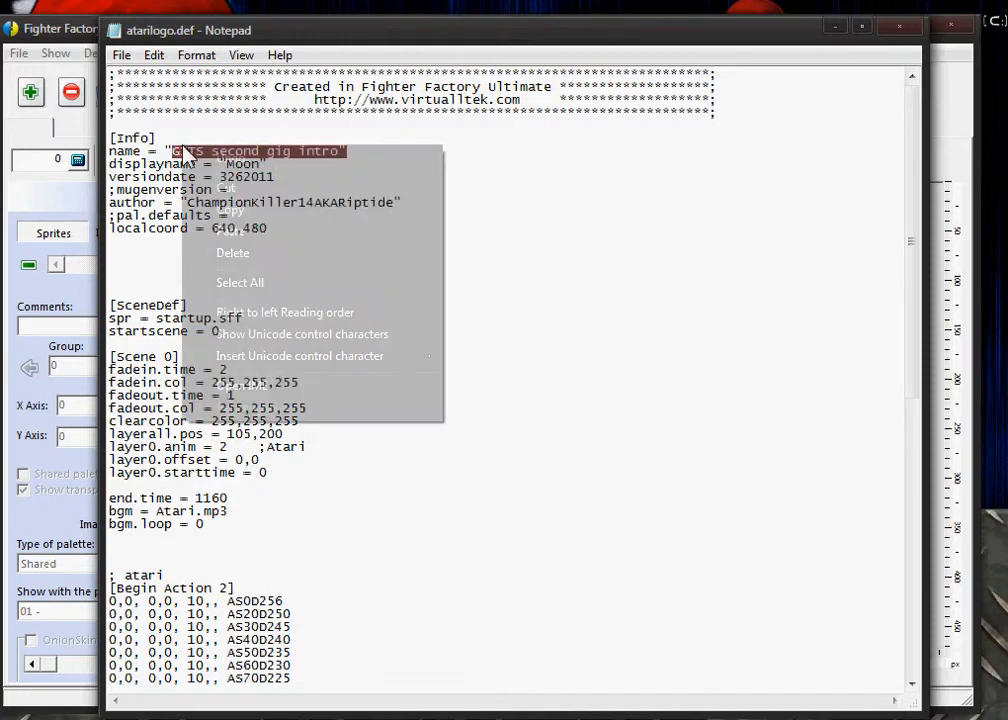
left_click(250, 210)
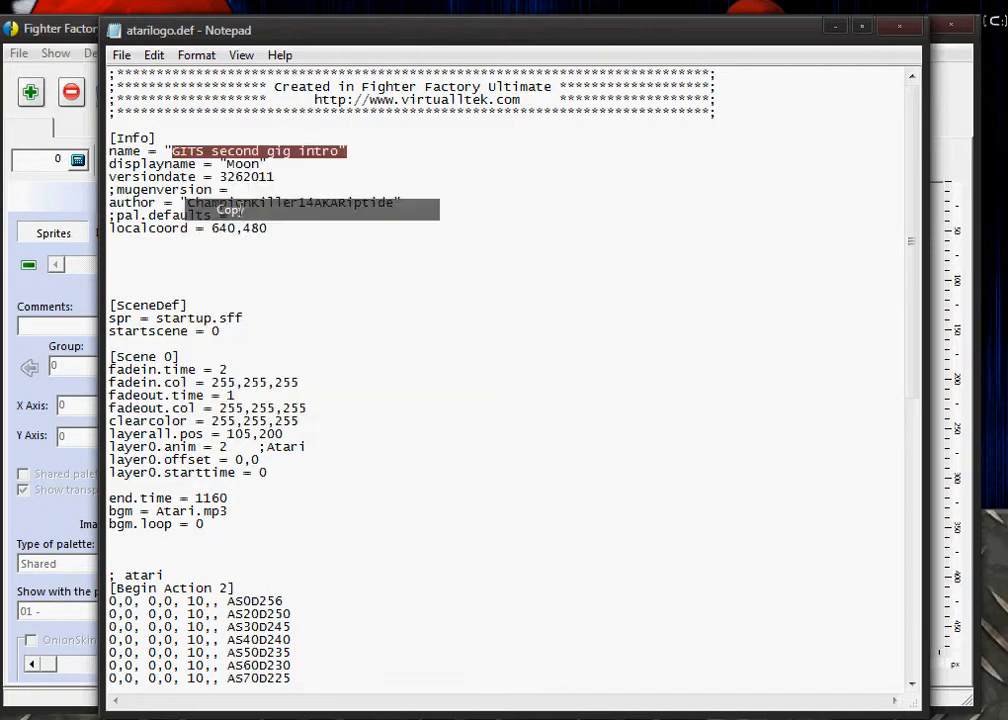
left_click(259, 164)
key("BackSpace")
key("BackSpace")
key("BackSpace")
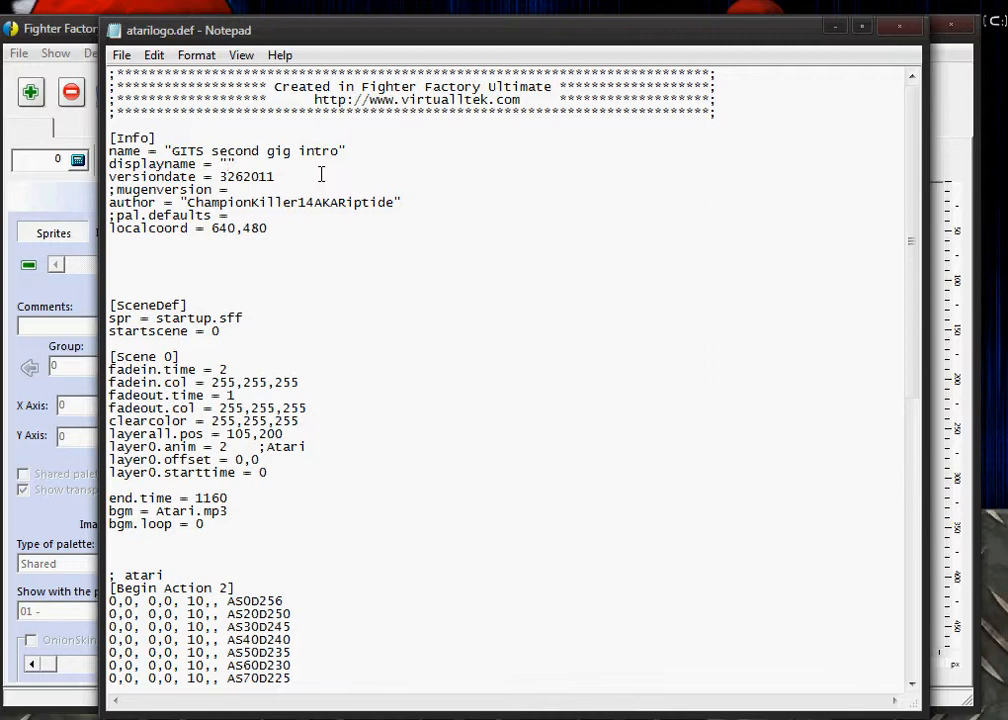
right_click(229, 161)
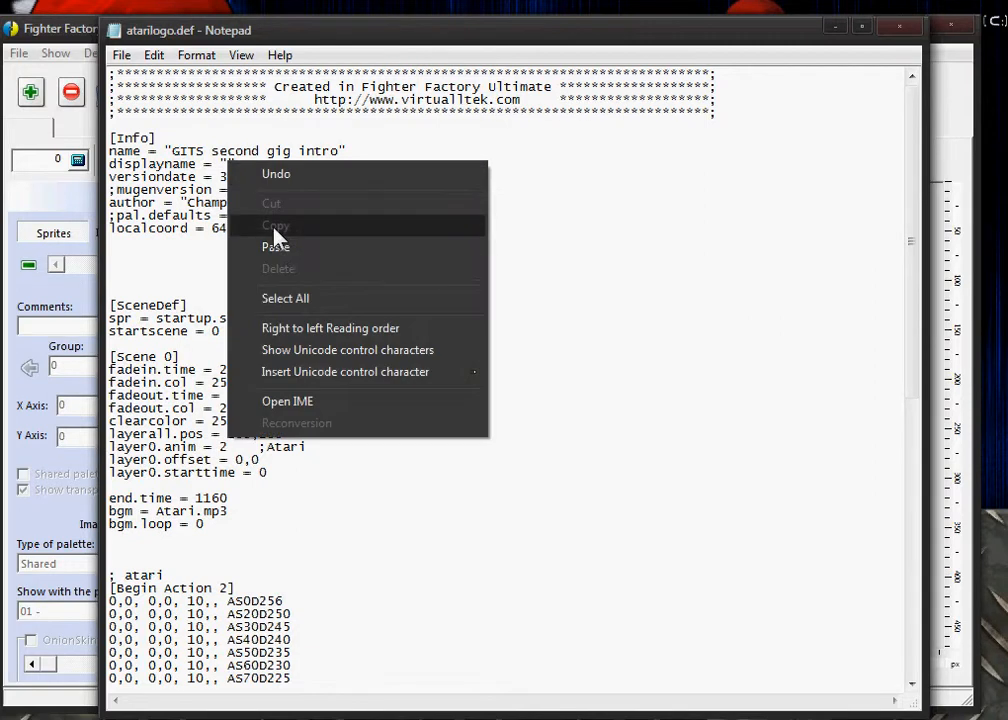
left_click(285, 247)
left_click_drag(276, 177, 106, 180)
left_click_drag(236, 190, 106, 190)
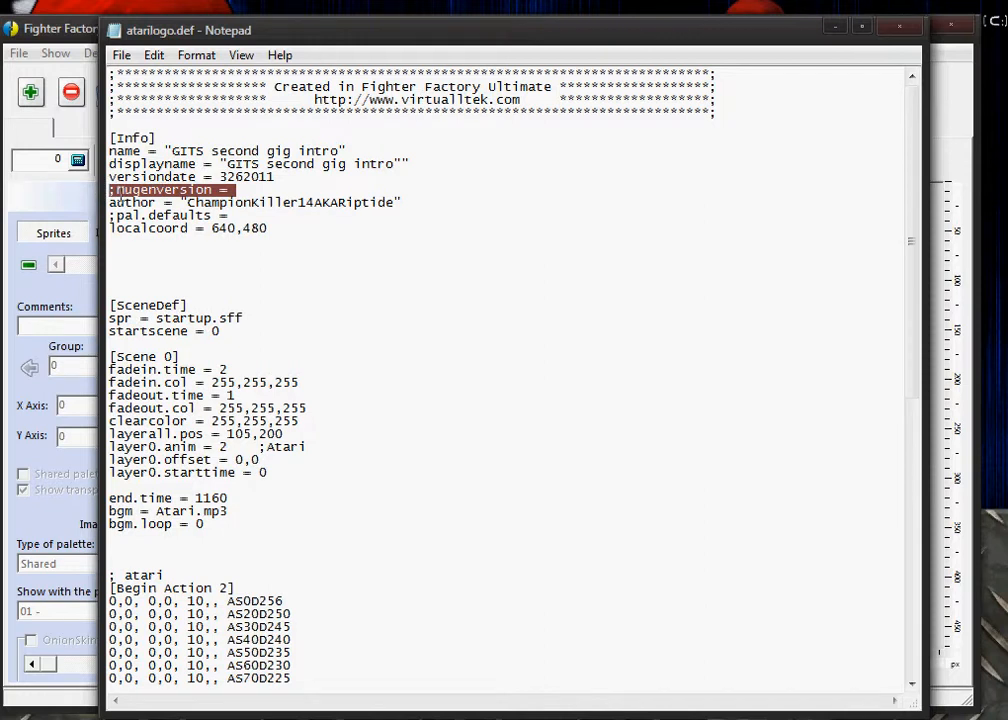
left_click_drag(238, 216, 107, 216)
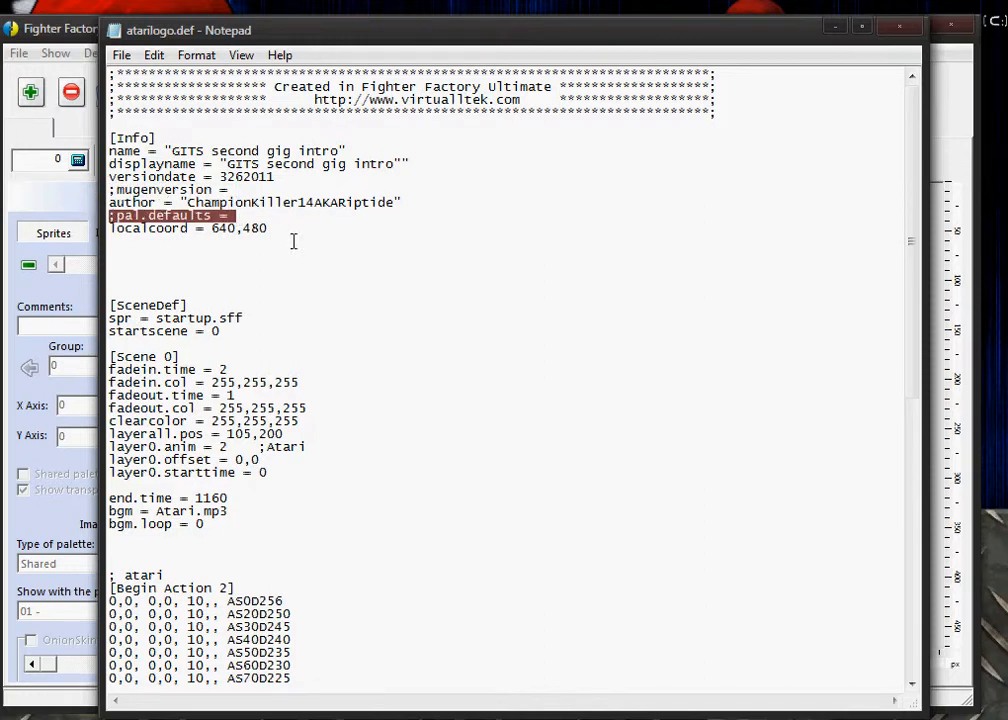
left_click_drag(276, 229, 112, 220)
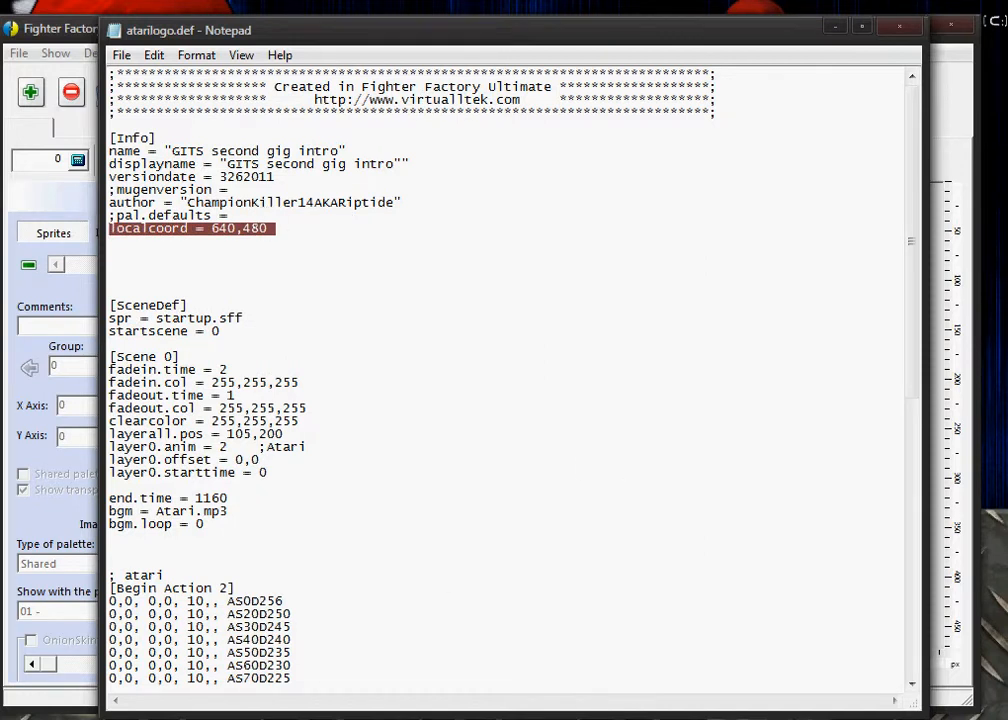
- Switch to the mugen1 folder in the file explorer and open fight.def in Notepad
left_click(60, 635)
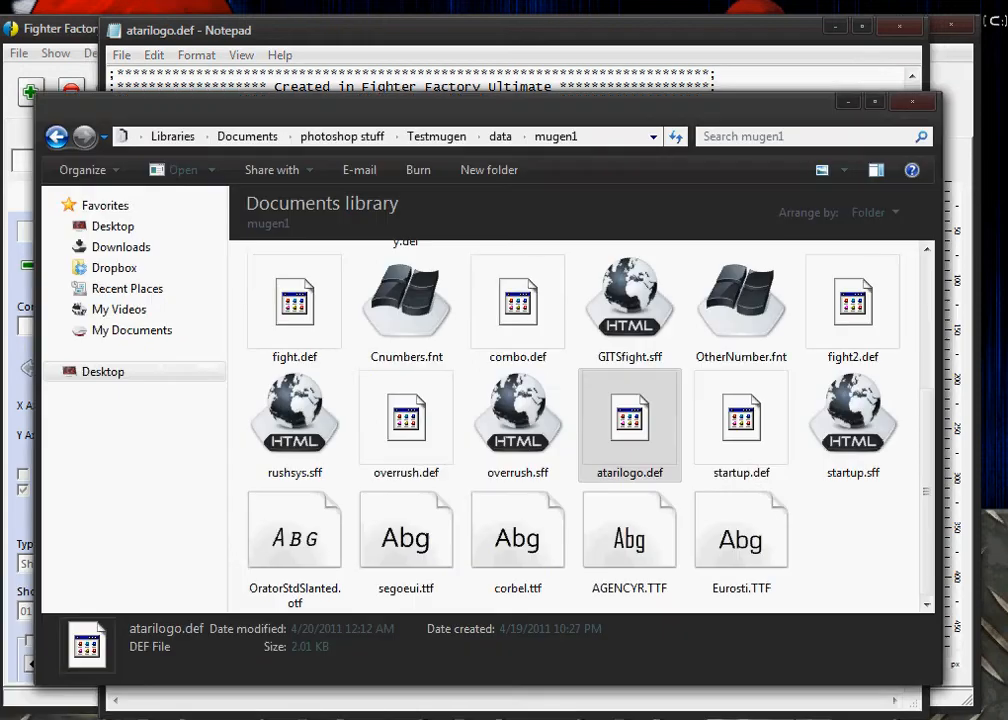
scroll(510, 357, "up", 2)
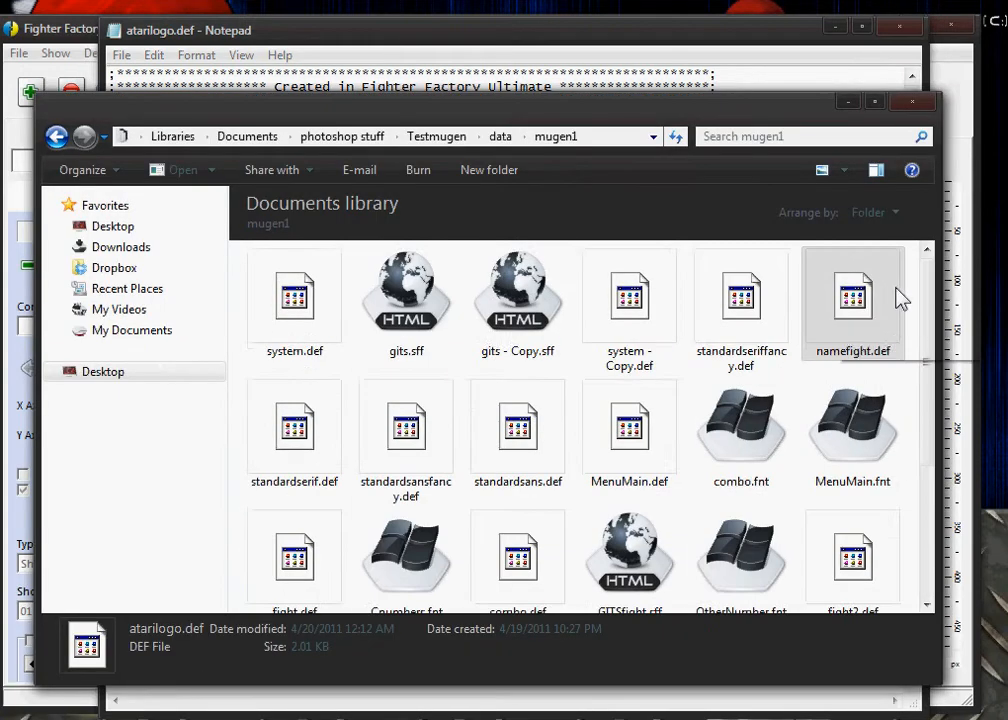
scroll(385, 440, "down", 1)
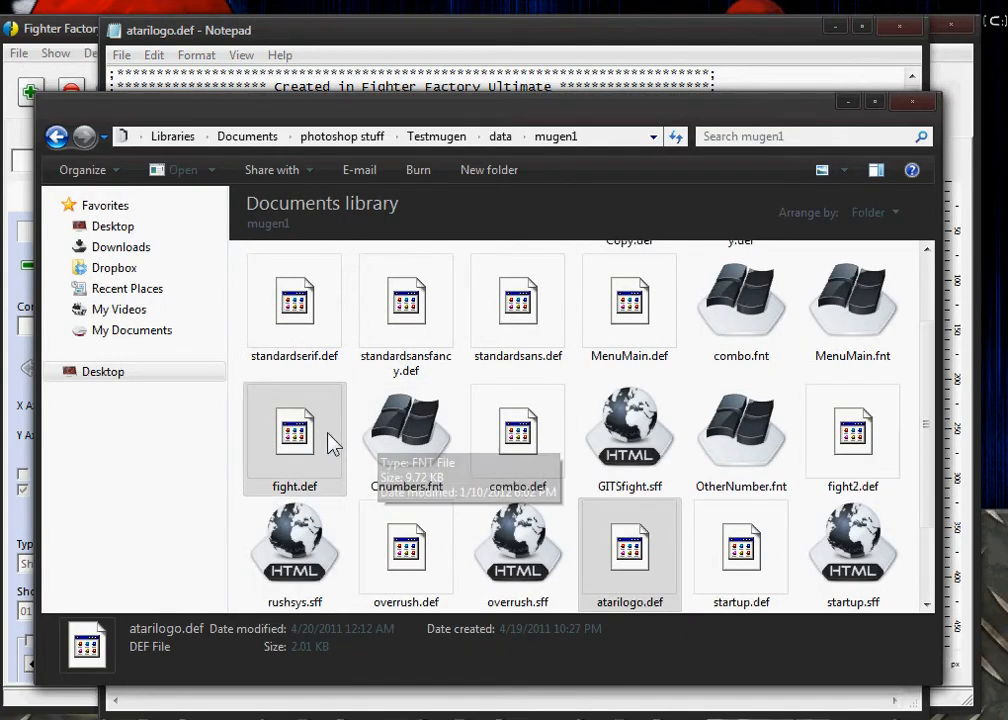
left_click(315, 434)
right_click(311, 434)
mouse_move(530, 357)
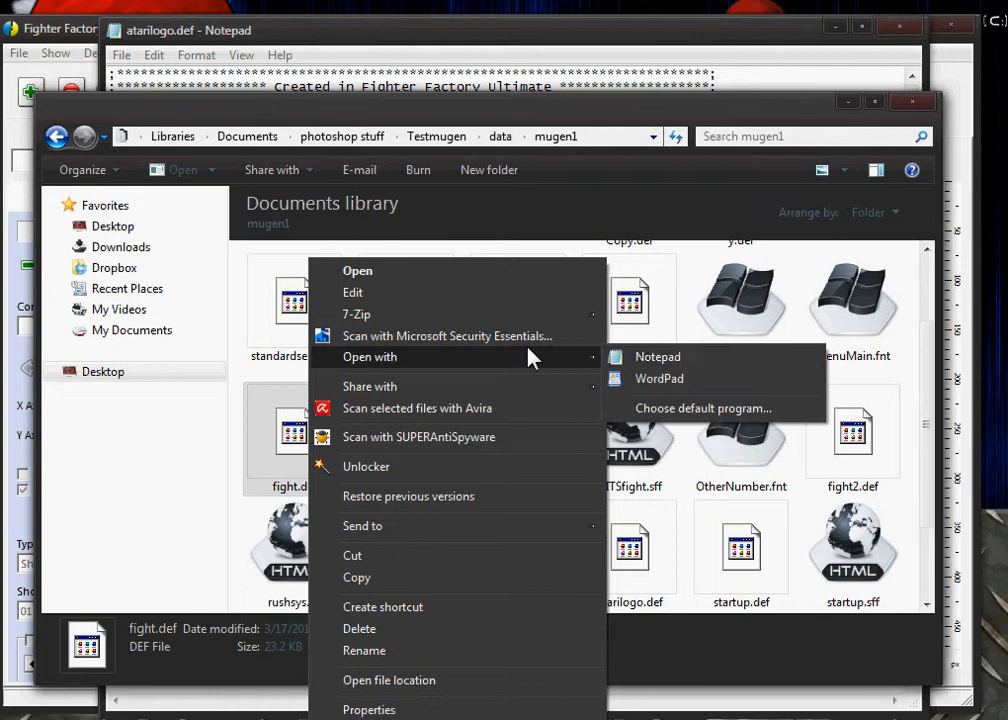
left_click(674, 362)
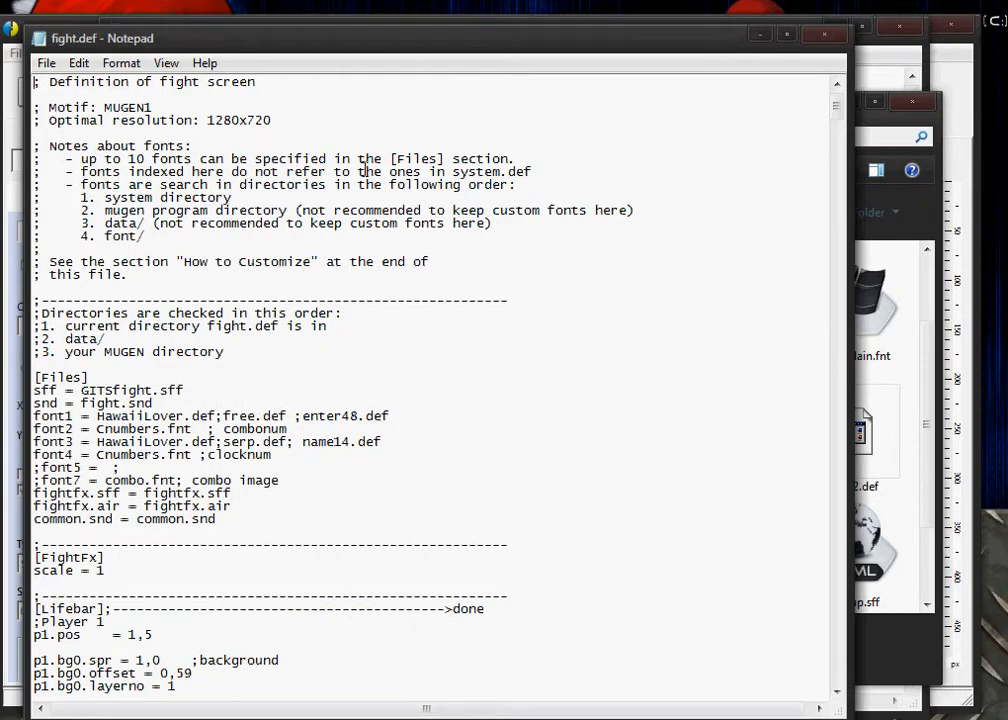
- Copy the optimal resolution value 1280x720 from the header of fight.def and close the file
left_click_drag(284, 122, 206, 120)
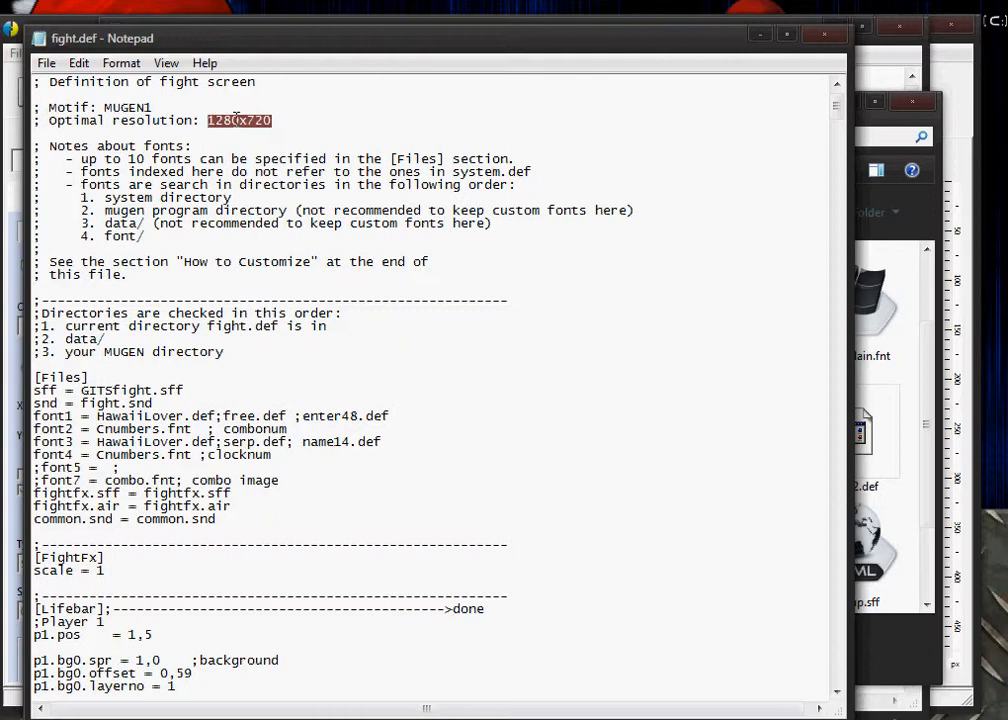
right_click(238, 124)
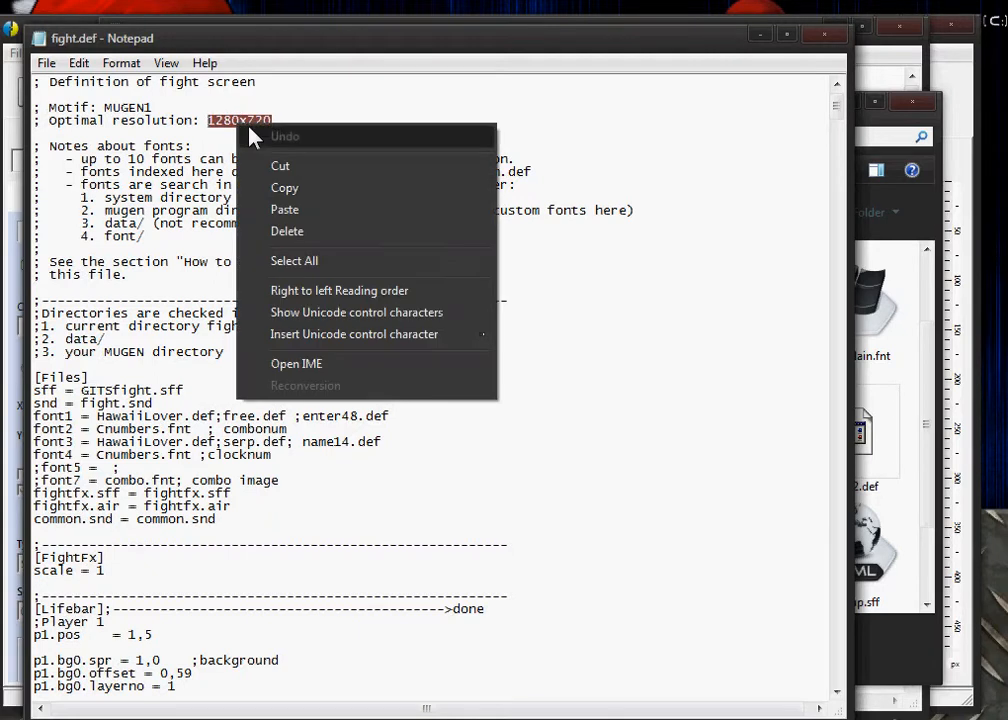
left_click(302, 198)
left_click(824, 35)
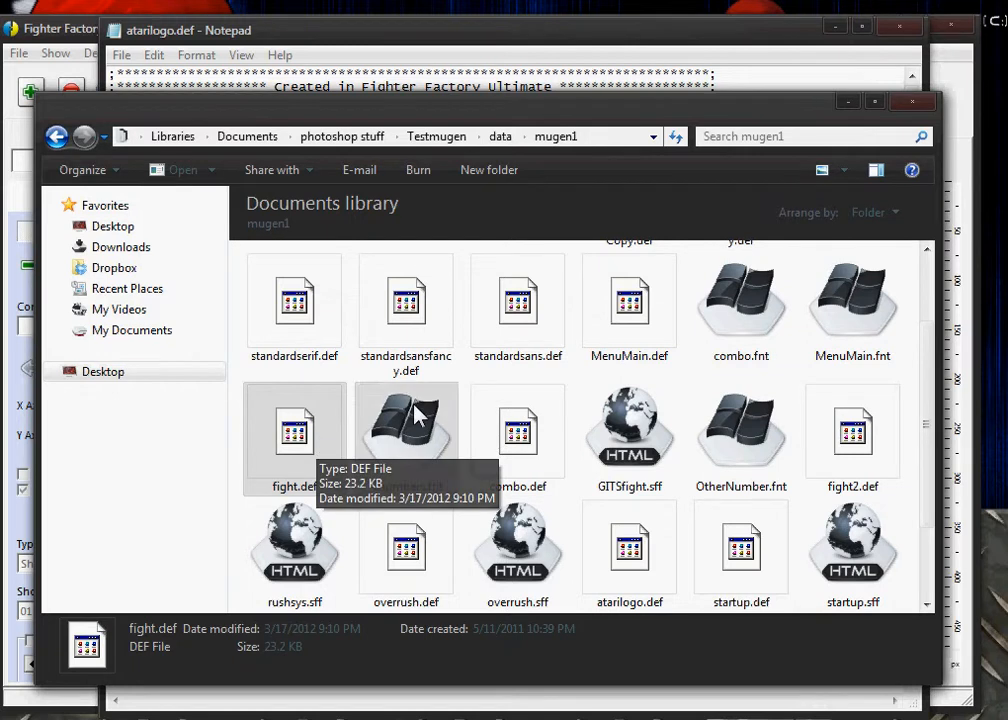
- Open system.def from the mugen1 folder in Notepad, check its localcoord value, and close the file
scroll(645, 372, "down", 2)
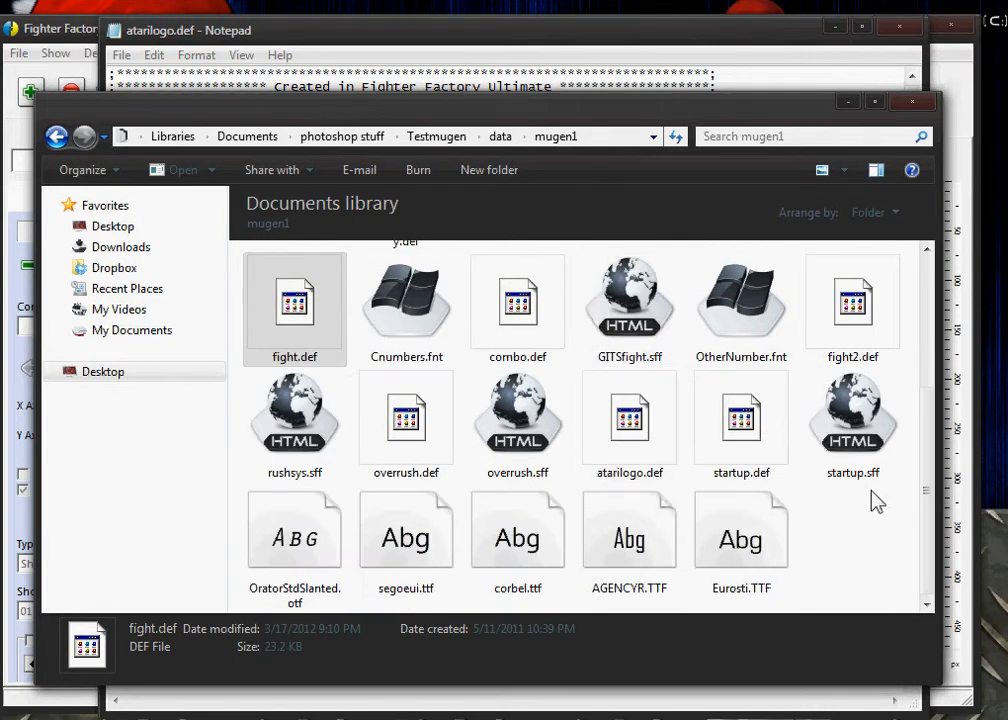
scroll(873, 500, "up", 3)
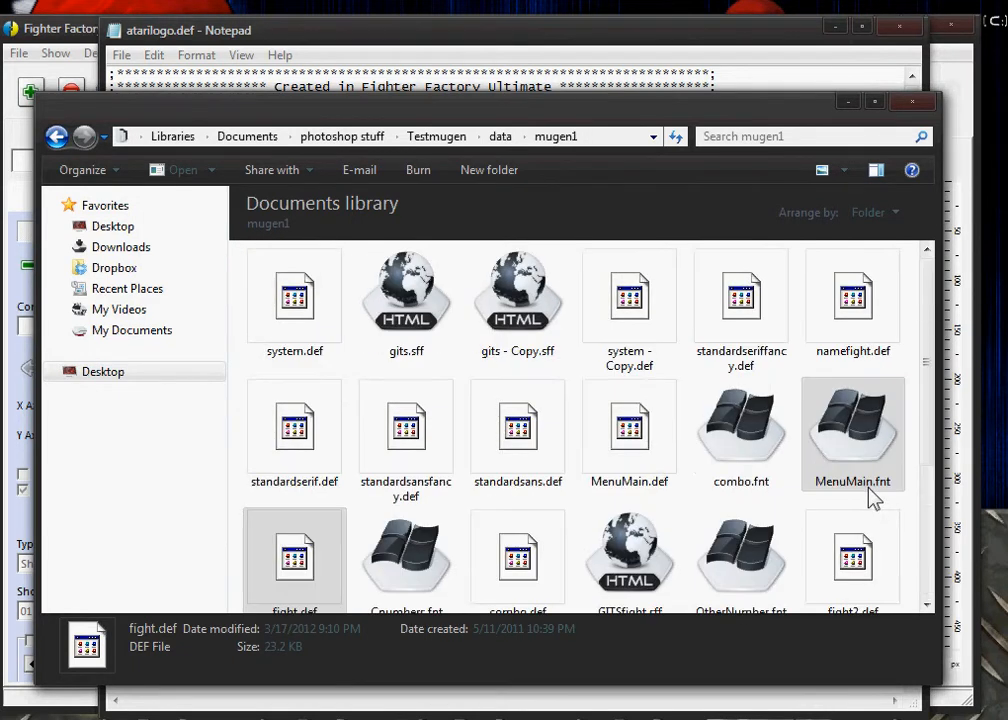
left_click(300, 335)
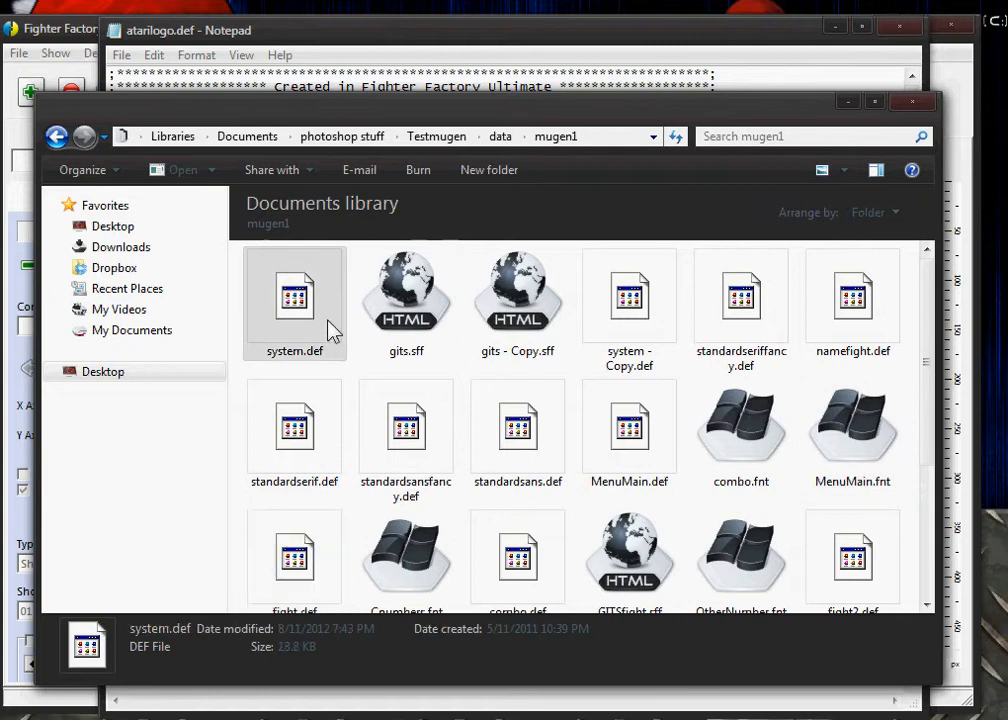
double_click(279, 337)
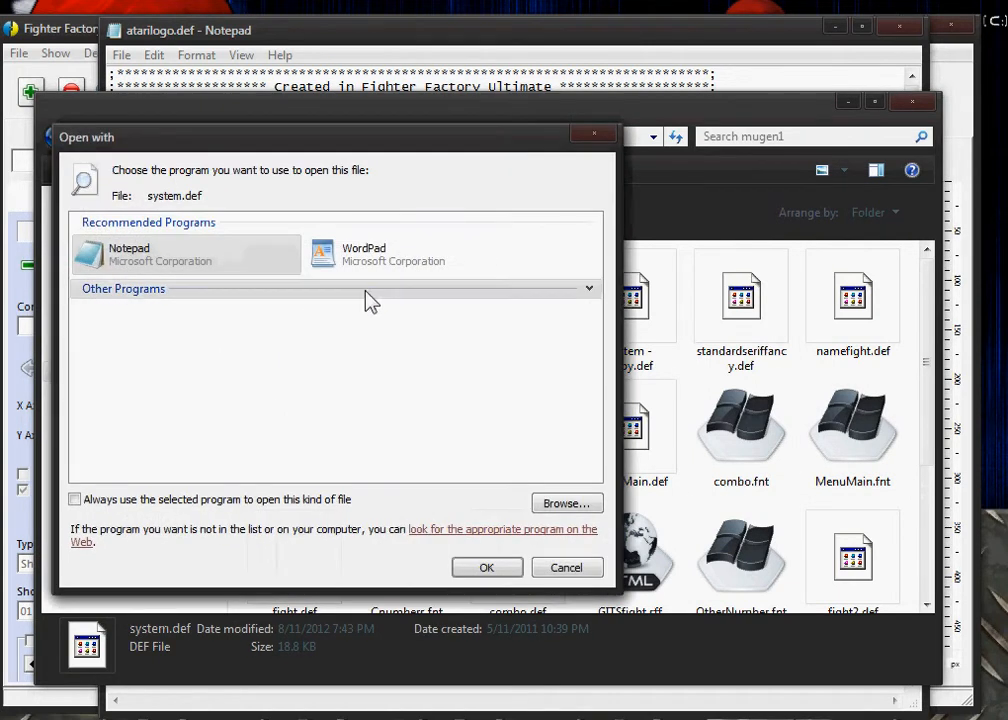
left_click(486, 567)
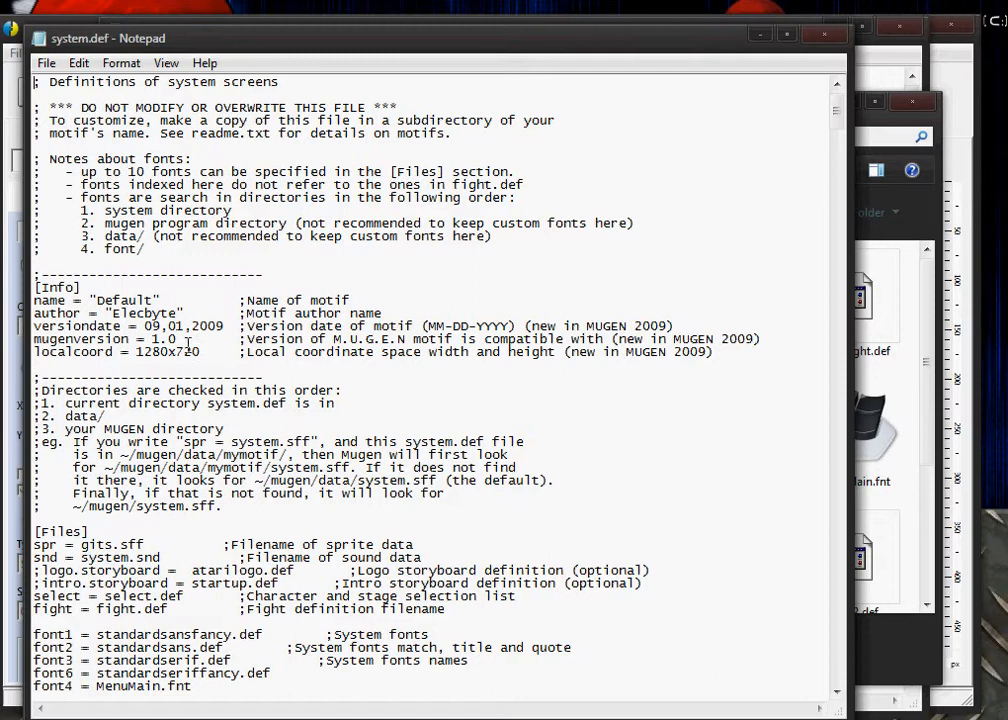
left_click_drag(197, 355, 129, 353)
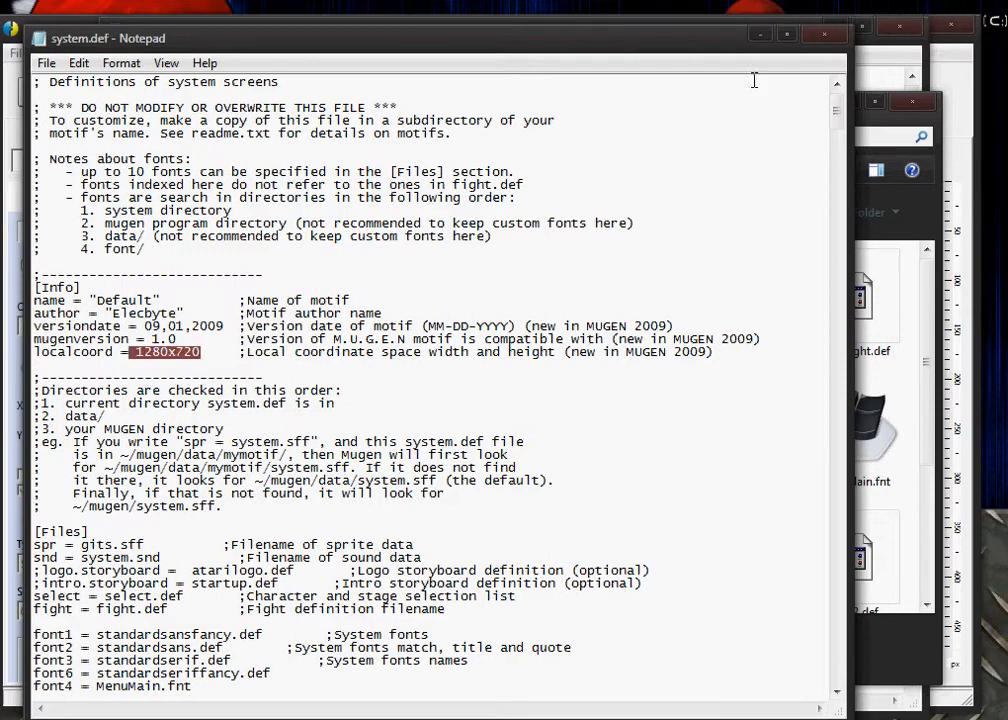
left_click(826, 37)
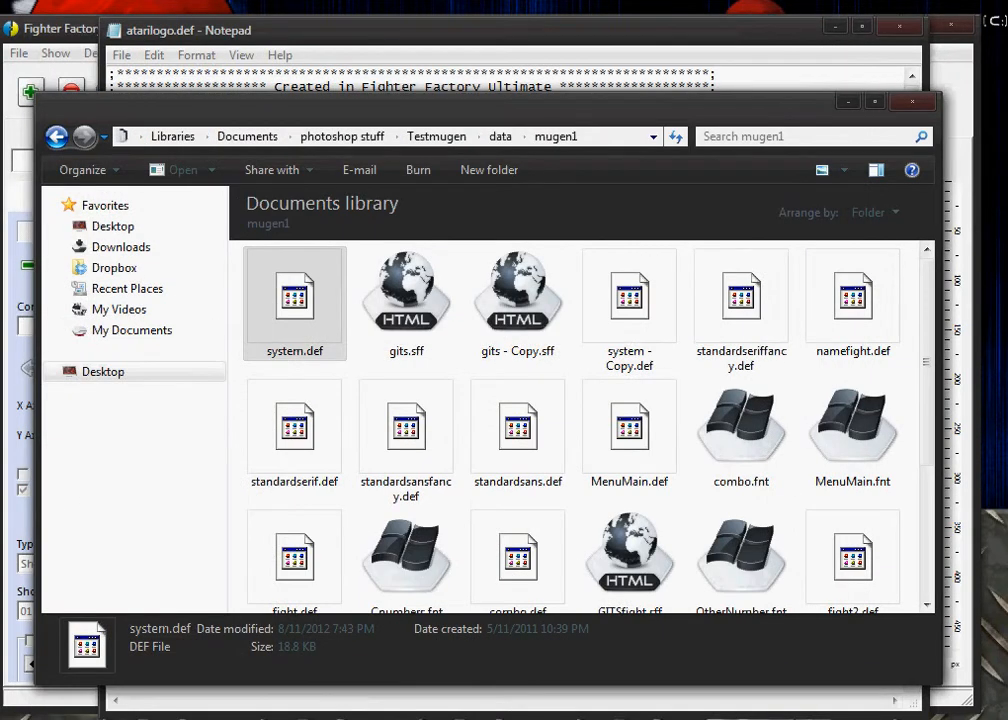
- Return to atarilogo.def and replace the localcoord value with the copied resolution 1280x720
key("alt+Tab")
left_click(301, 228)
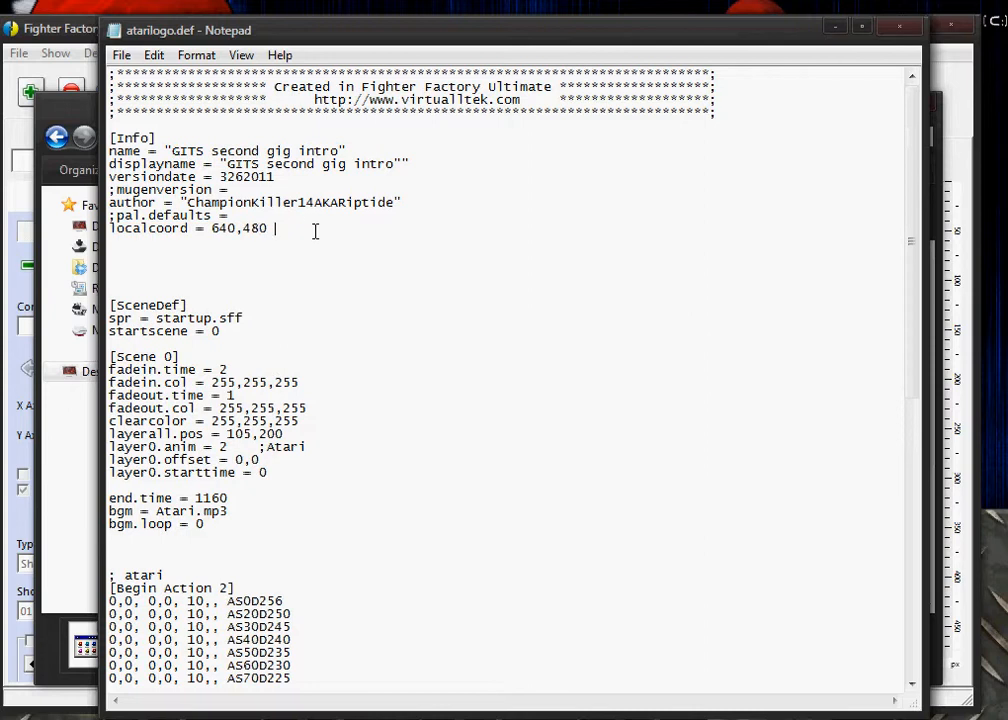
key("BackSpace")
key("BackSpace")
key("BackSpace")
key("BackSpace")
key("BackSpace")
key("BackSpace")
key("BackSpace")
key("BackSpace")
right_click(222, 230)
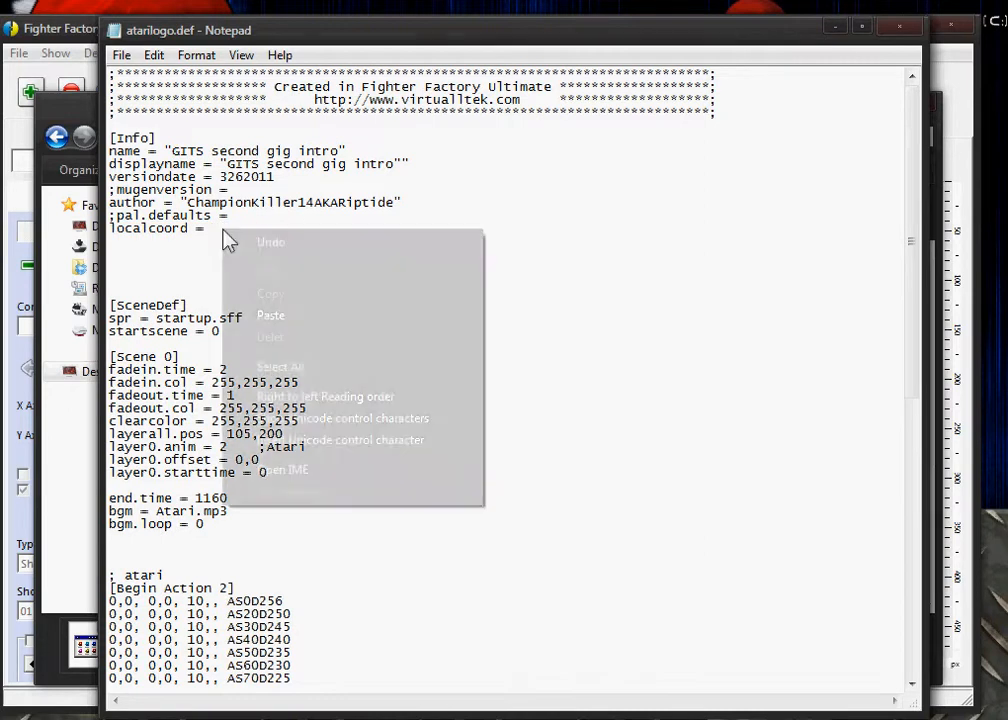
left_click(328, 316)
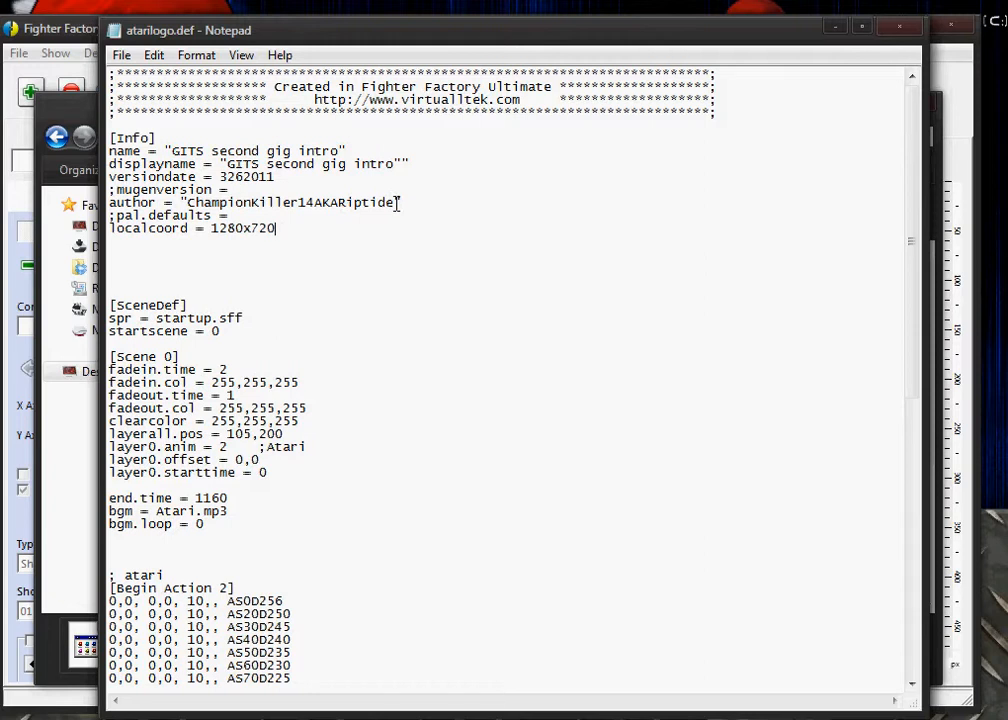
- Insert a space before and after "AKA" in the author value of the [Info] section
left_click_drag(401, 203, 186, 200)
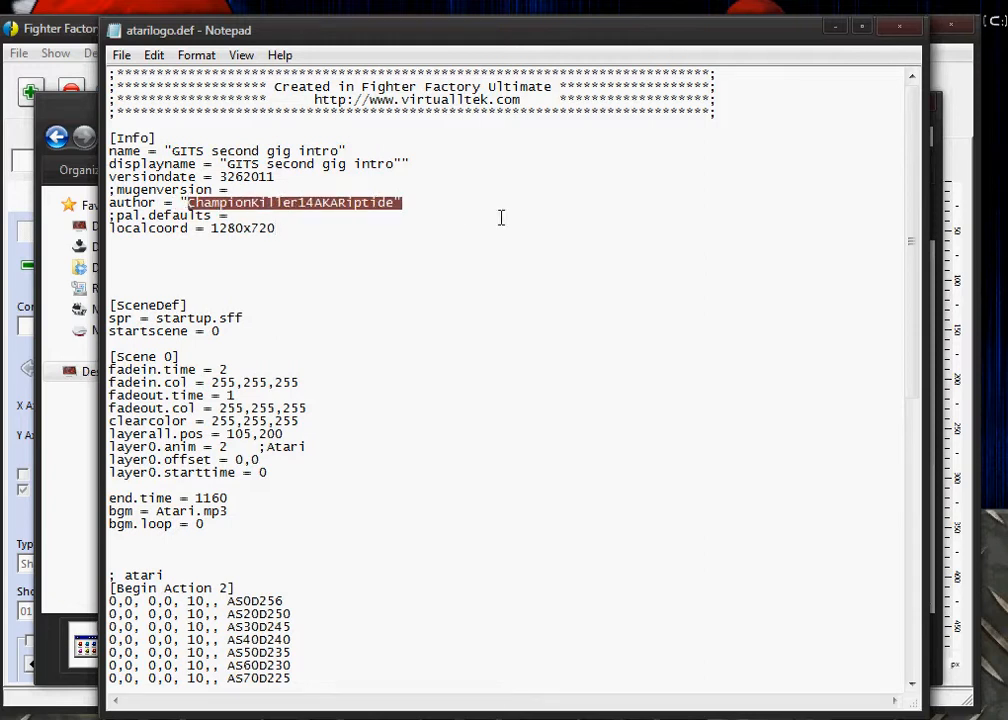
left_click(334, 202)
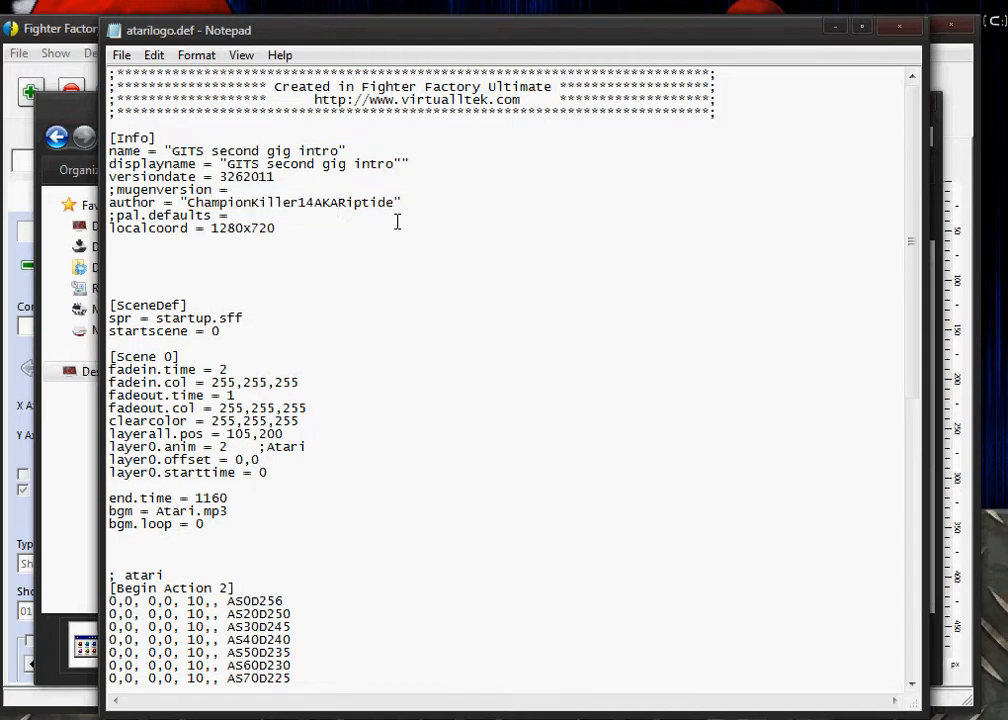
left_click(311, 202)
left_click_drag(314, 202, 188, 203)
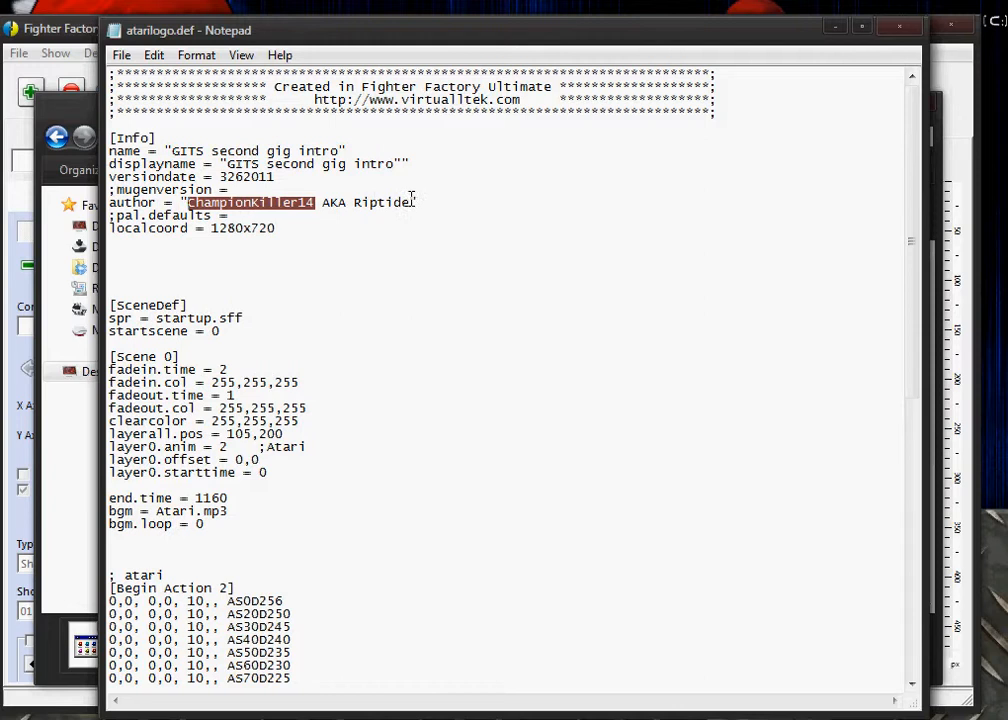
left_click_drag(411, 203, 354, 202)
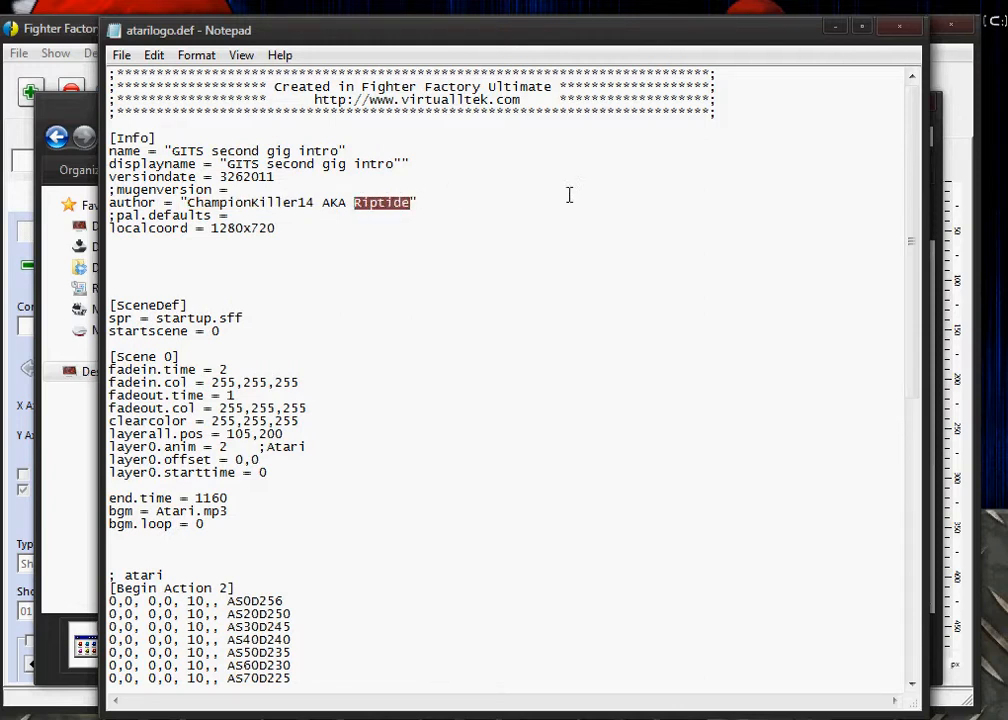
left_click(413, 202)
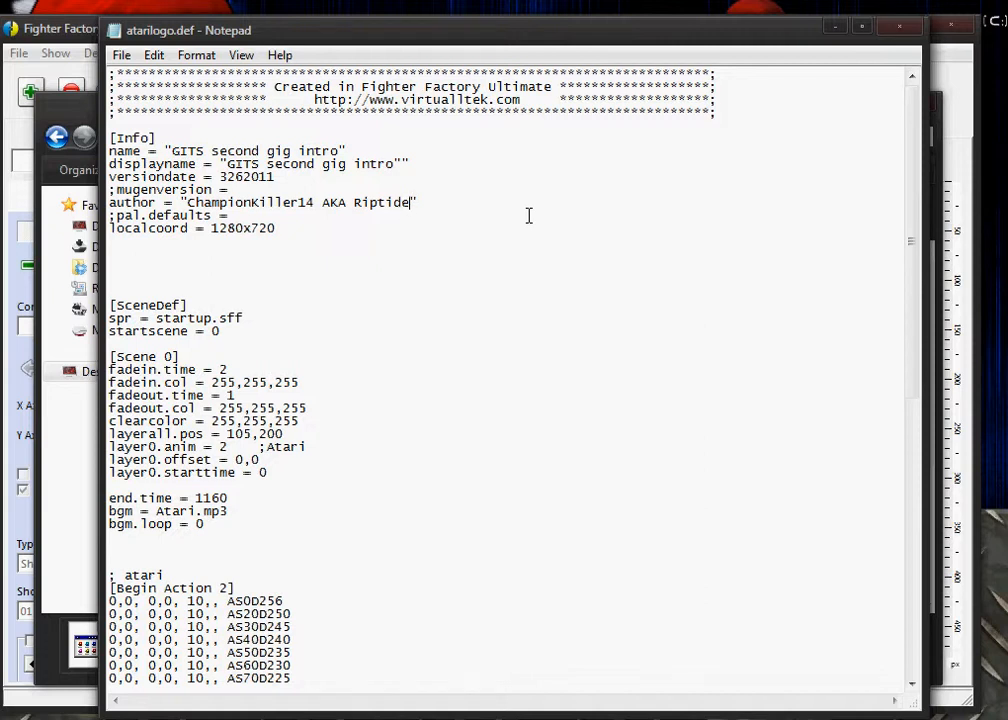
- Remove the space before "AKA" in the author value
left_click_drag(316, 202, 188, 203)
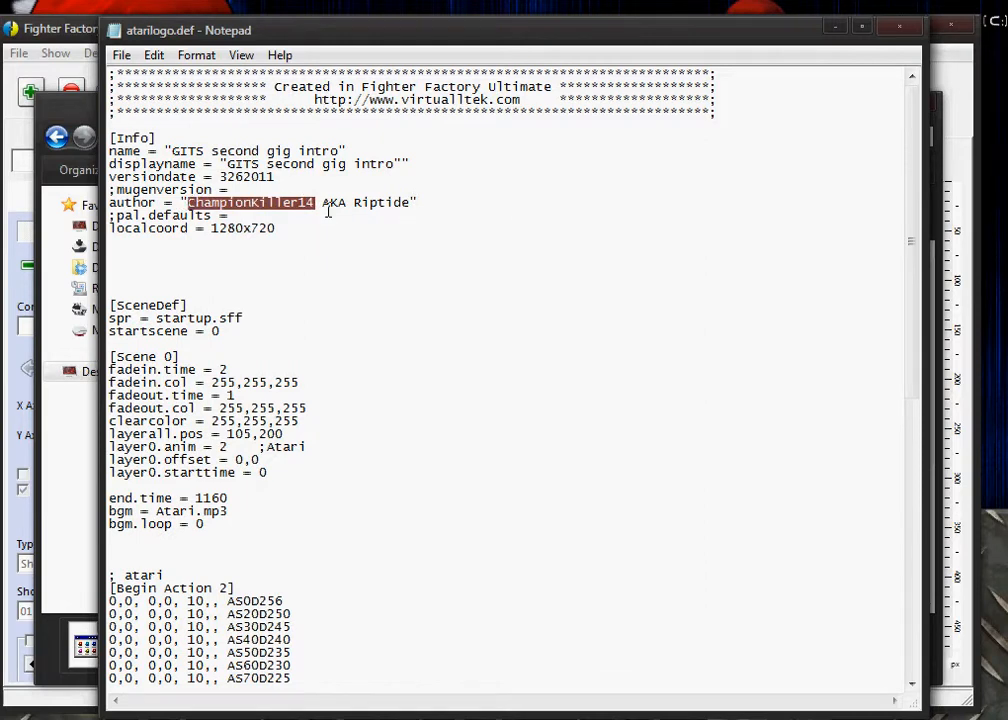
scroll(290, 200, "down", 1)
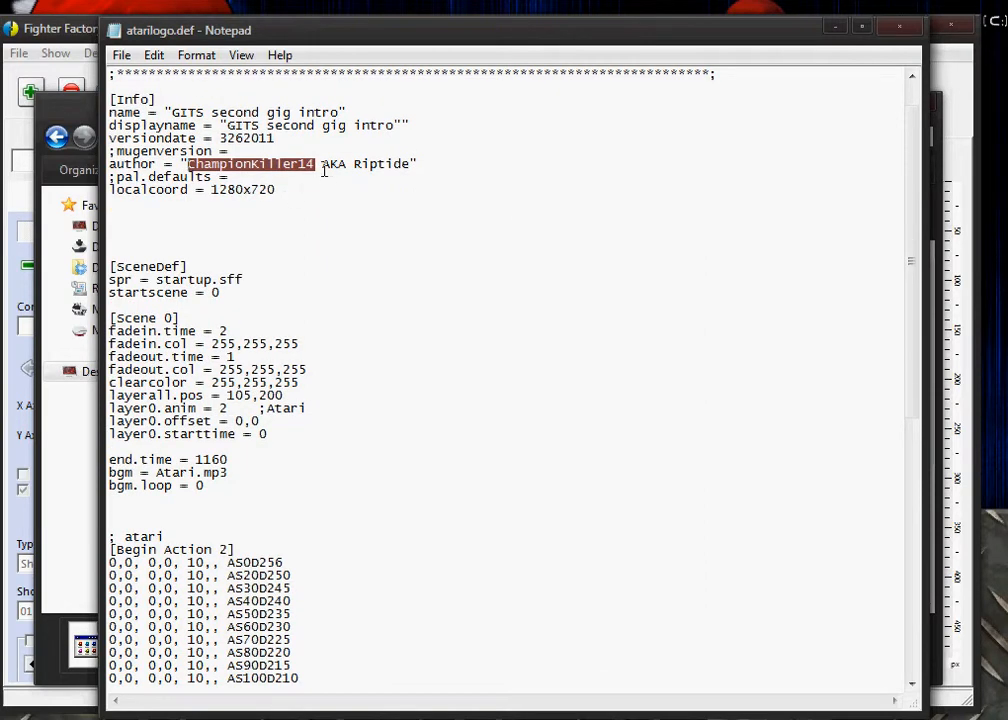
left_click(321, 165)
key("BackSpace")
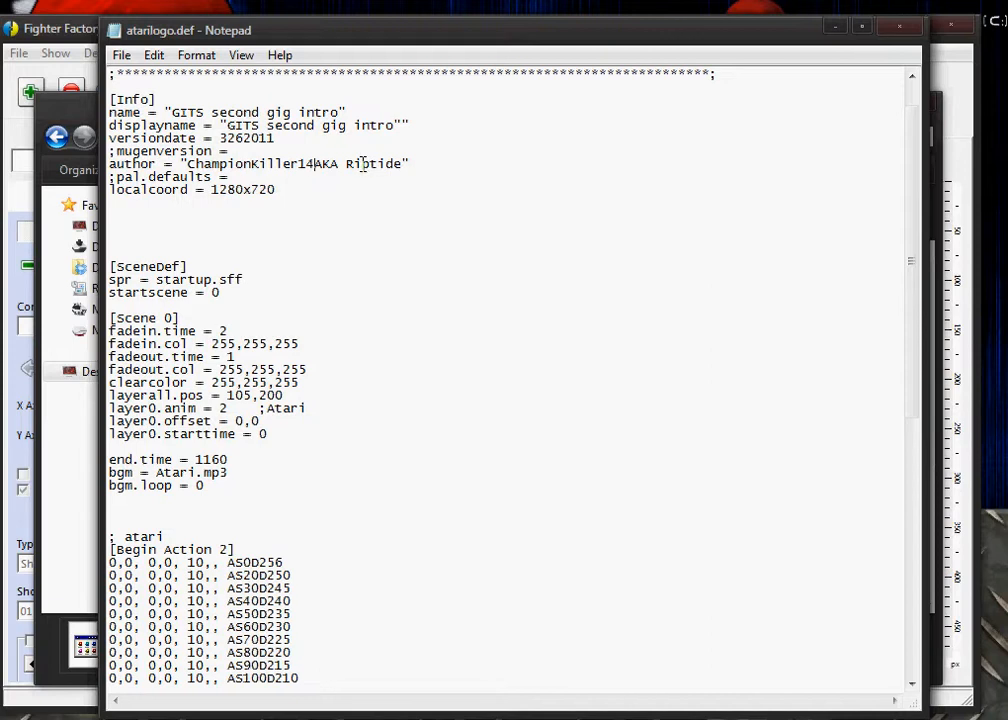
- Remove the space after "AKA" in the author value of the [Info] section
key("BackSpace")
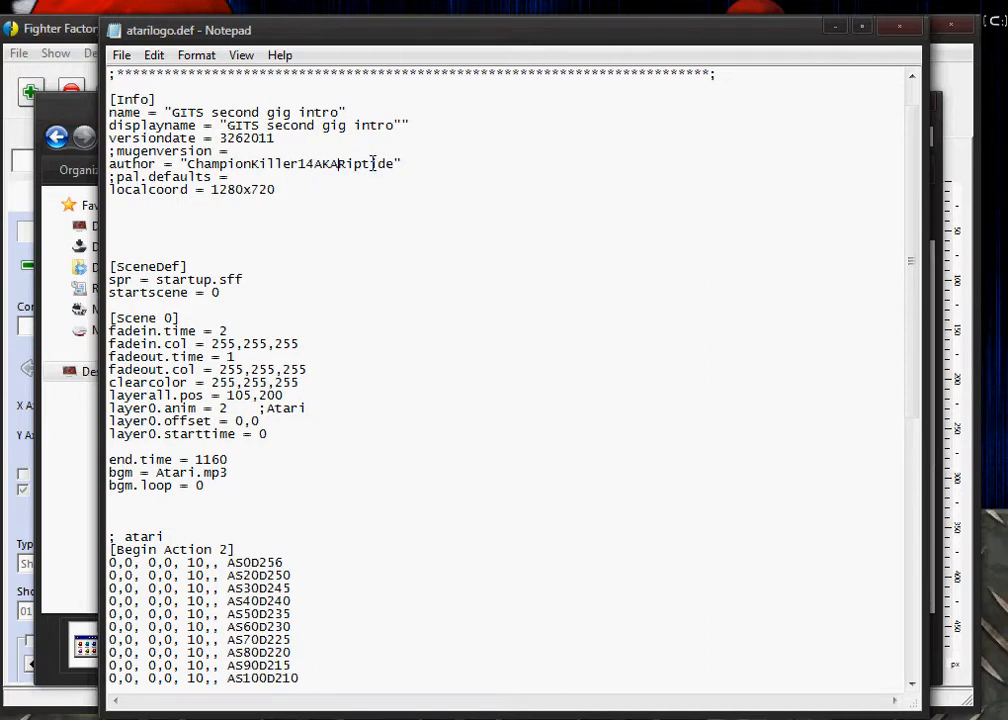
scroll(373, 165, "up", 1)
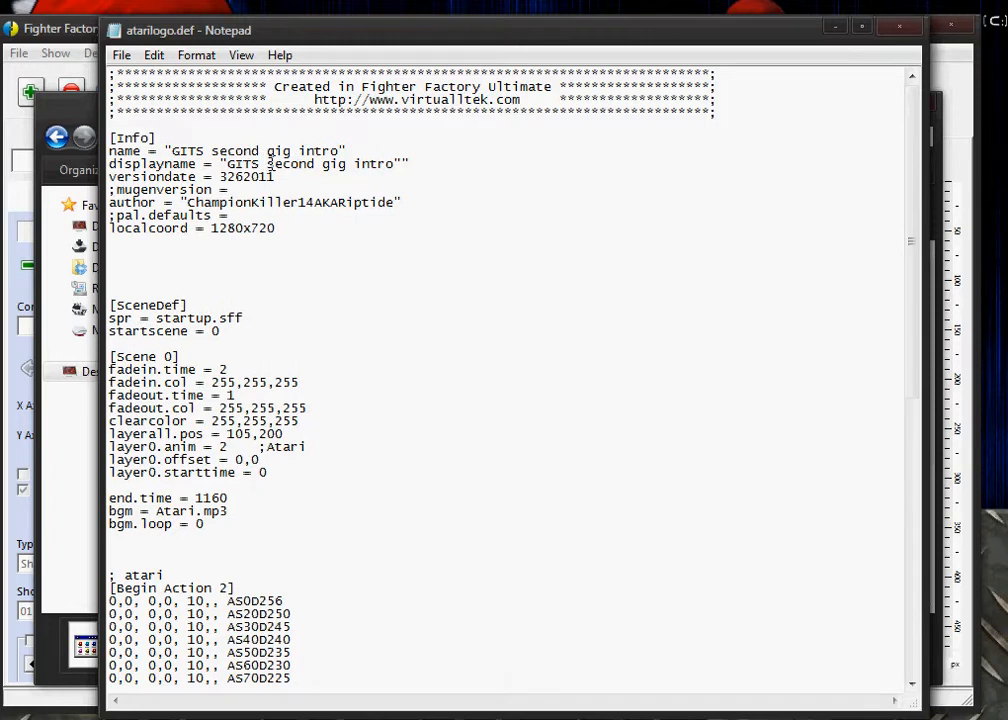
left_click(350, 163)
scroll(351, 190, "down", 2)
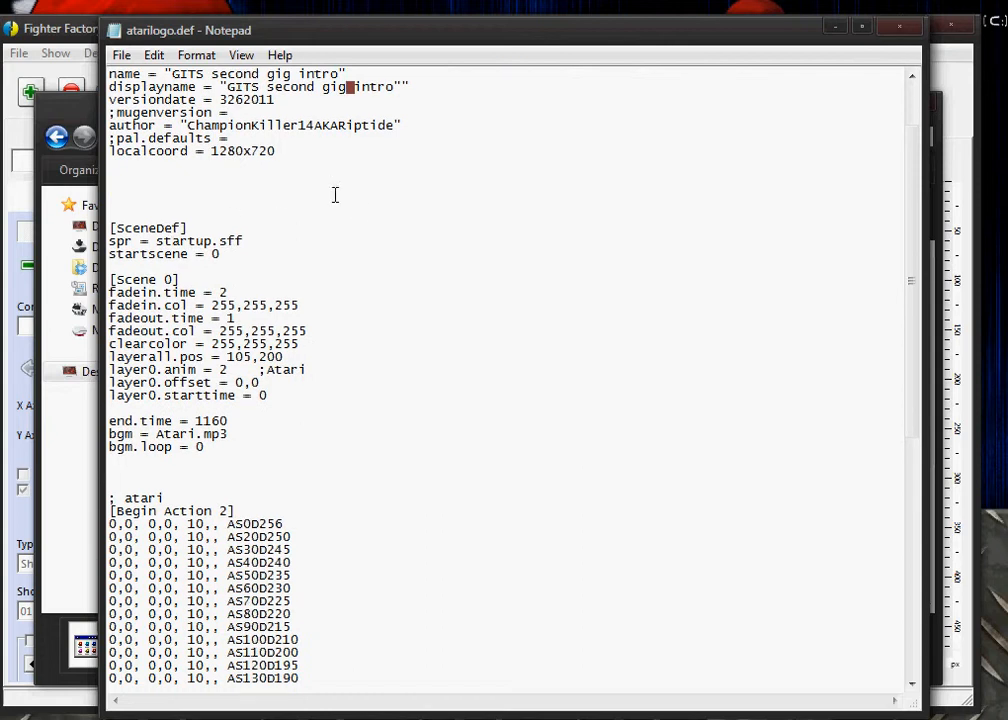
scroll(337, 196, "up", 2)
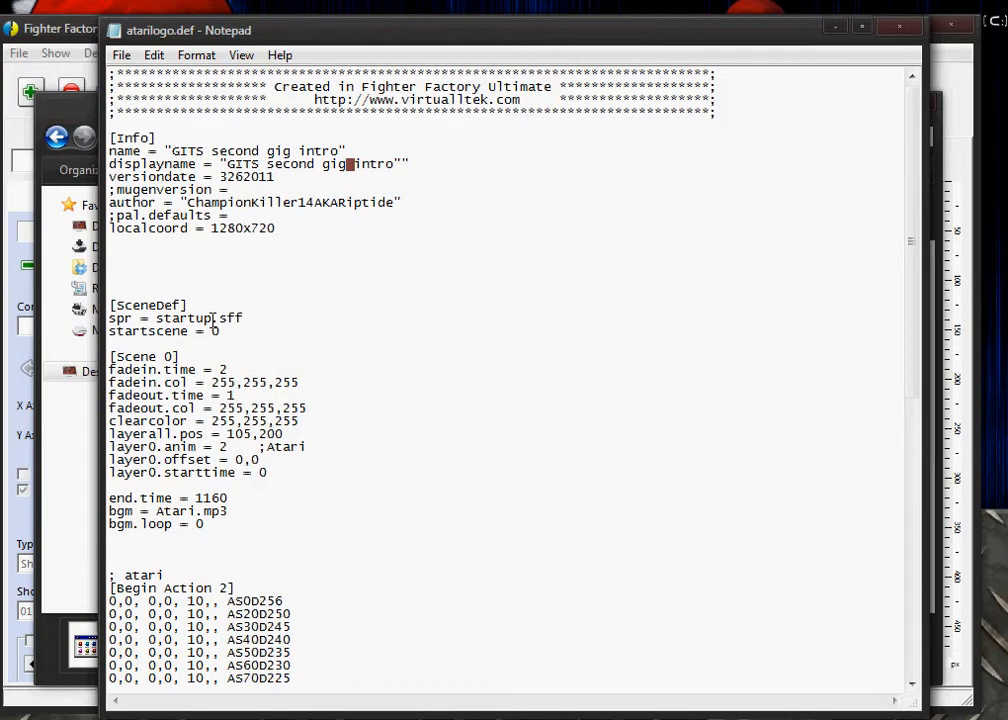
- Change the spr file name in the [SceneDef] section to intro.sff
left_click_drag(232, 333, 110, 318)
left_click(128, 318)
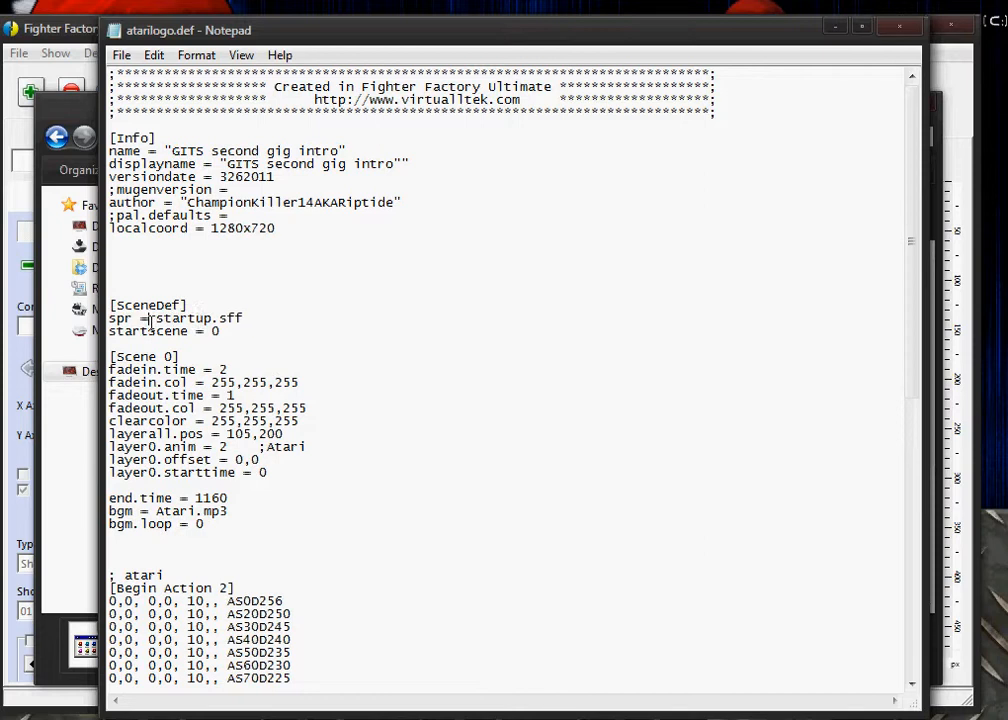
left_click(213, 318)
key("BackSpace")
key("BackSpace")
key("BackSpace")
key("BackSpace")
key("BackSpace")
key("BackSpace")
key("BackSpace")
type("intro")
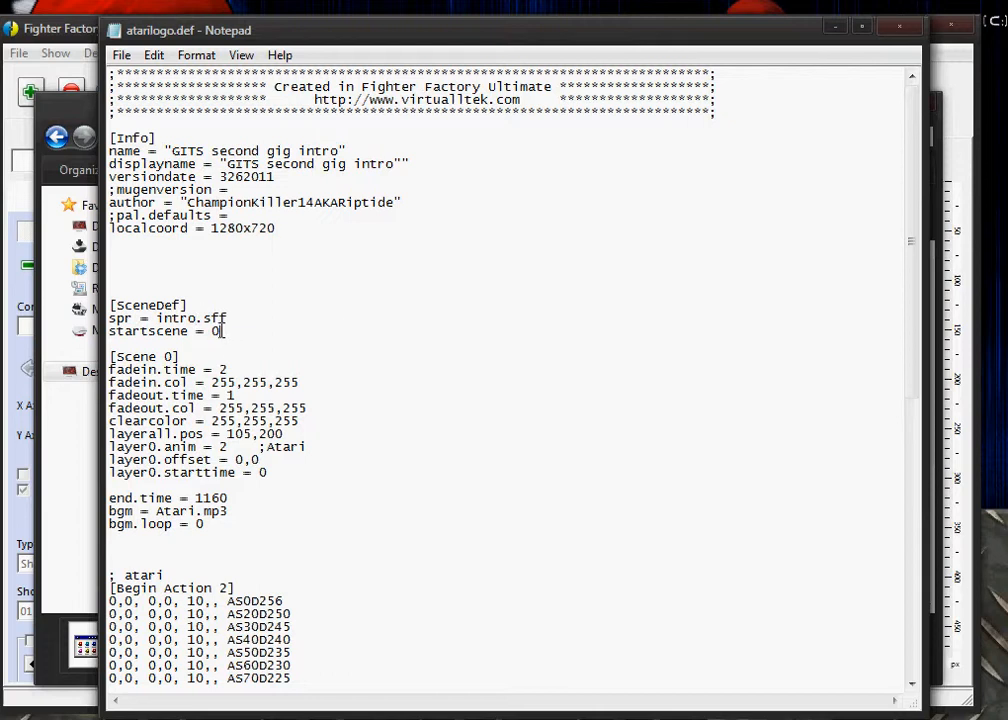
- Check the startscene line in [SceneDef] and look through the scene and animation blocks that follow it
left_click_drag(221, 331, 110, 331)
scroll(383, 353, "down", 2)
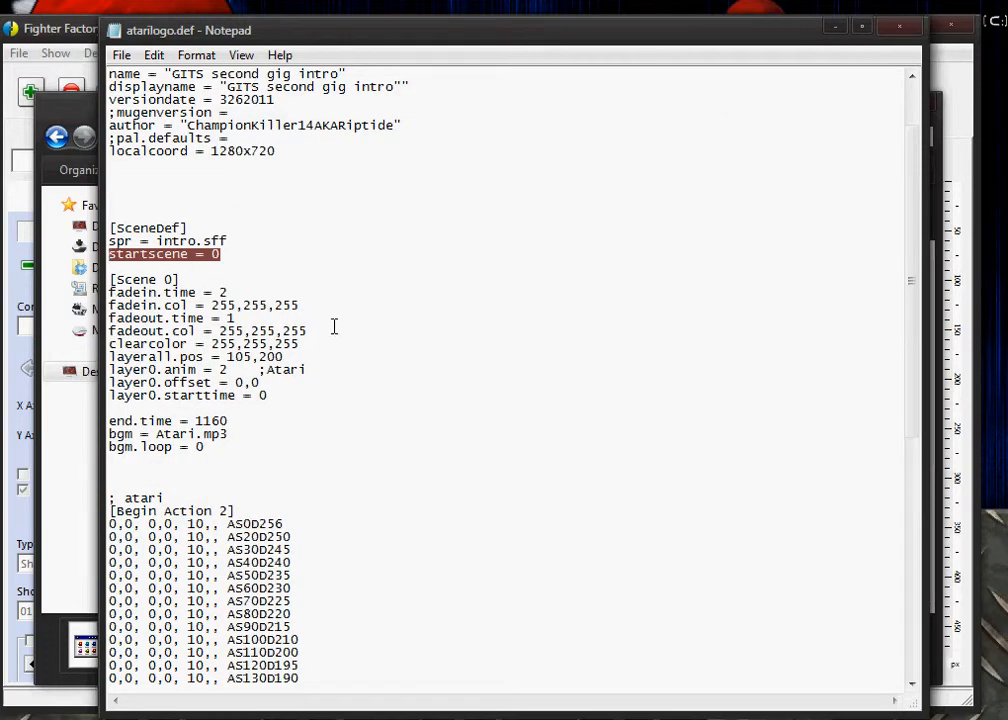
scroll(435, 372, "down", 2)
scroll(437, 372, "down", 10)
scroll(420, 368, "up", 14)
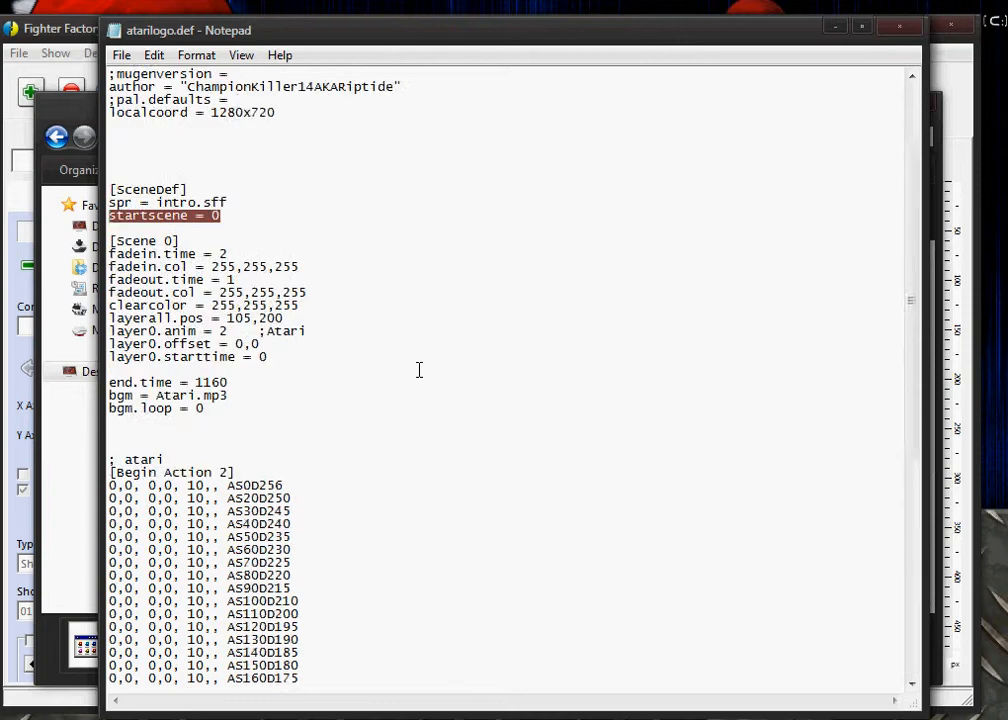
scroll(418, 365, "down", 8)
scroll(417, 362, "up", 4)
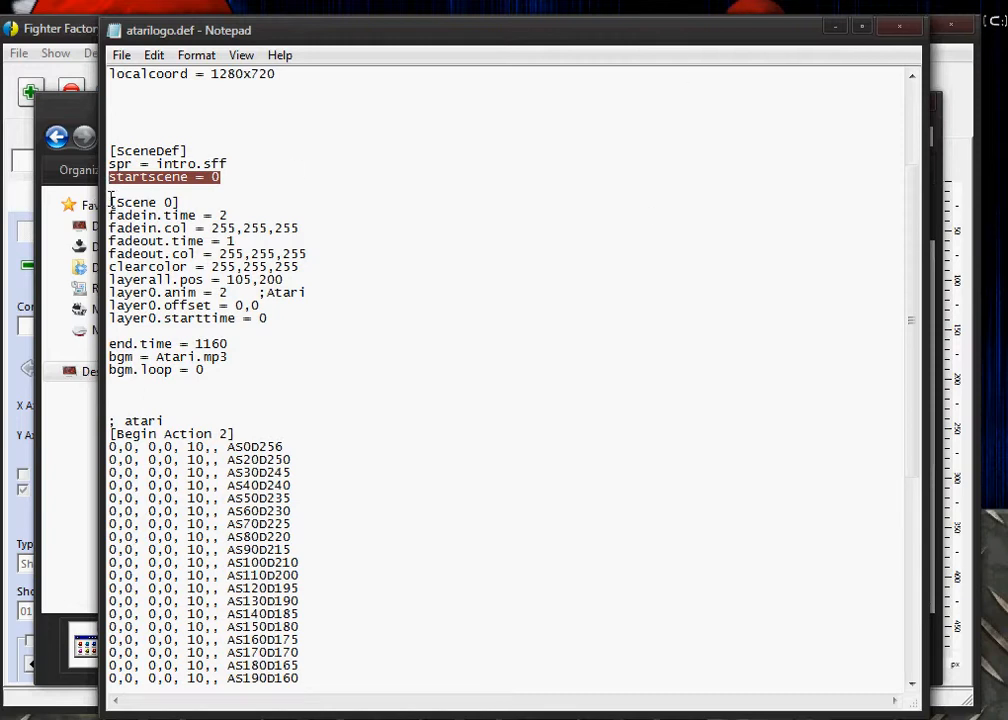
- Examine the whole [Scene 0] block together with the frame list under [Begin Action 2]
left_click_drag(111, 197, 205, 370)
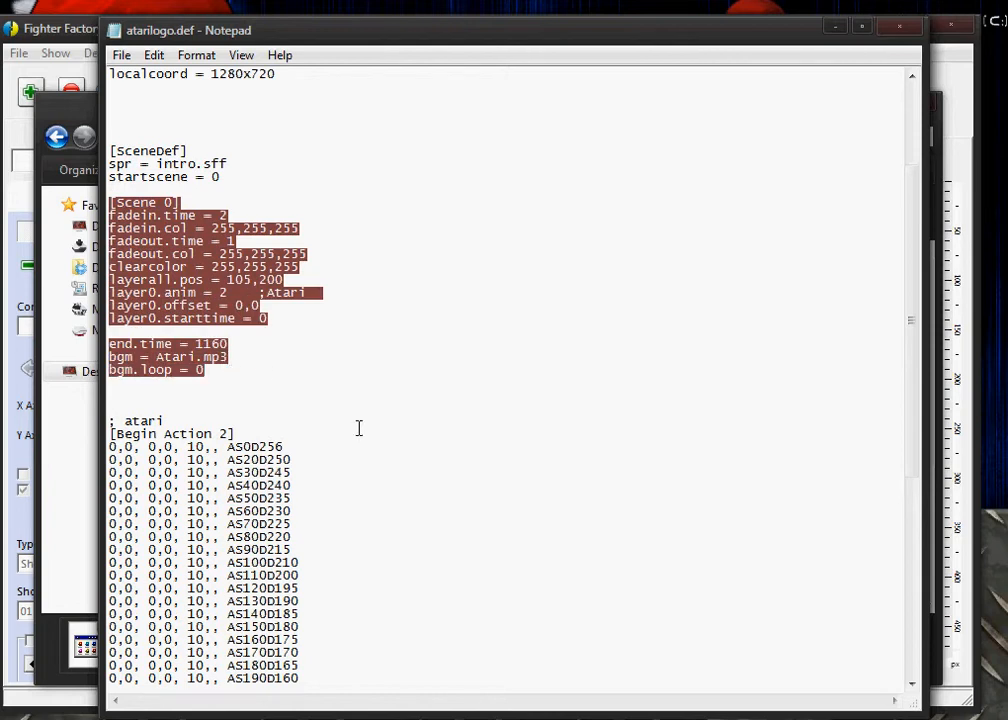
scroll(355, 432, "down", 10)
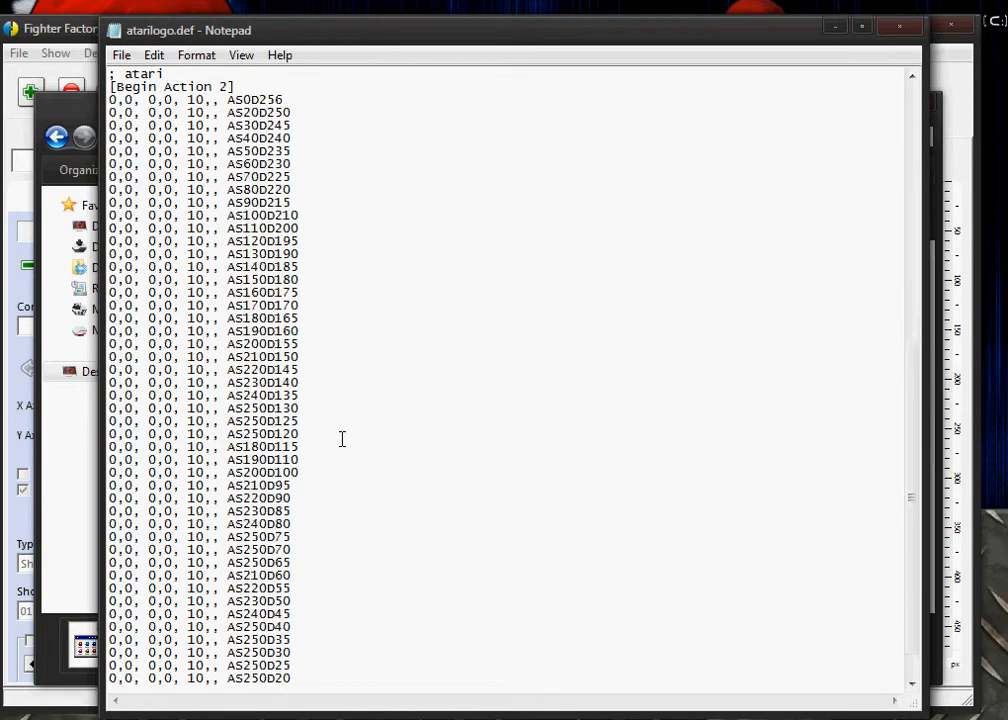
scroll(343, 440, "up", 12)
scroll(342, 439, "down", 12)
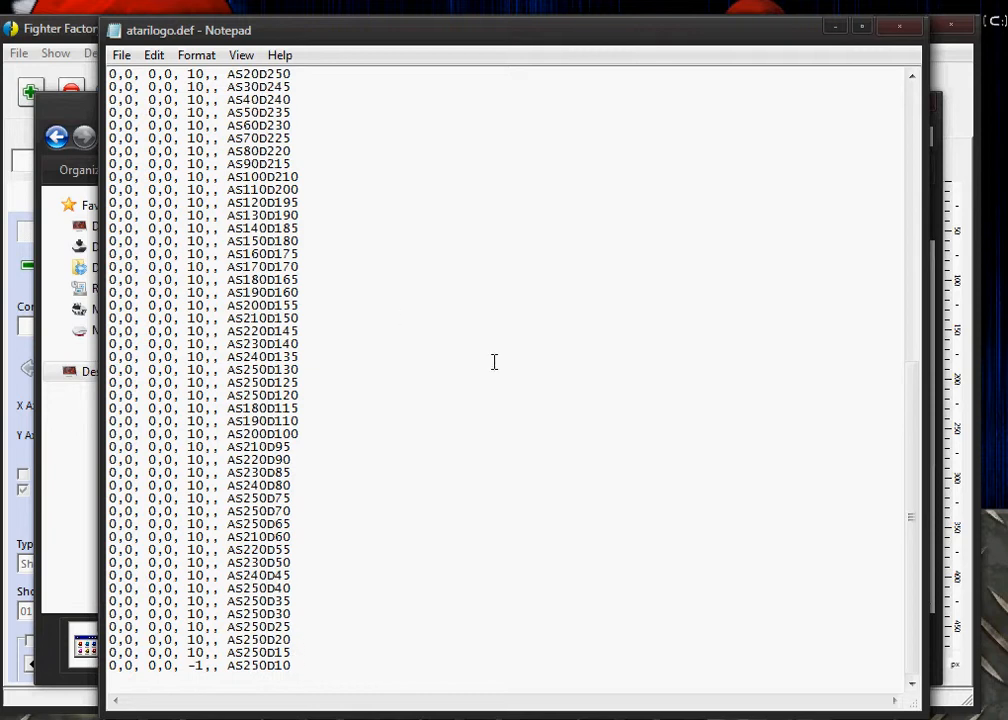
scroll(486, 411, "up", 9)
scroll(460, 418, "up", 3)
scroll(420, 450, "down", 12)
scroll(356, 497, "up", 14)
left_click(254, 507)
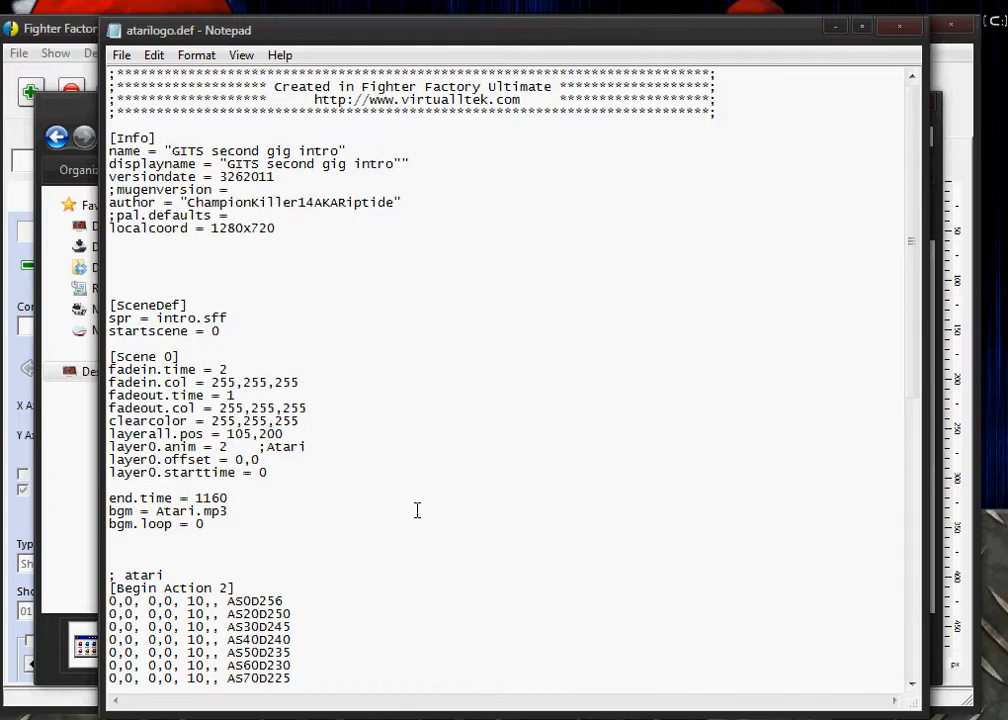
- Set the fadein.col value in [Scene 0] to 255,245,0
left_click_drag(230, 370, 108, 372)
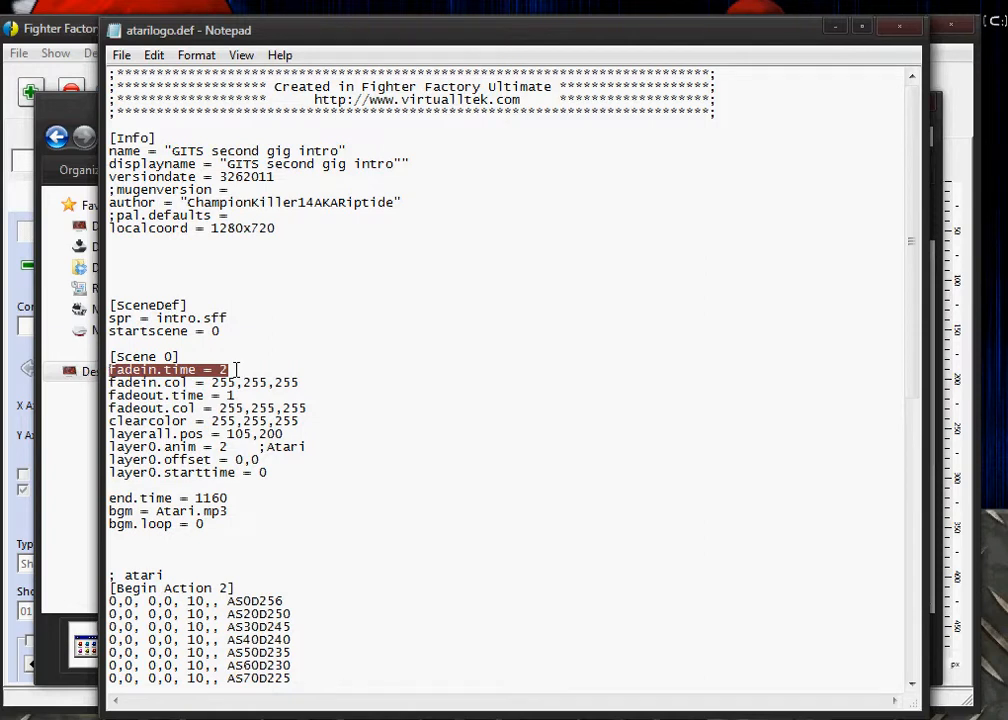
left_click_drag(298, 383, 211, 388)
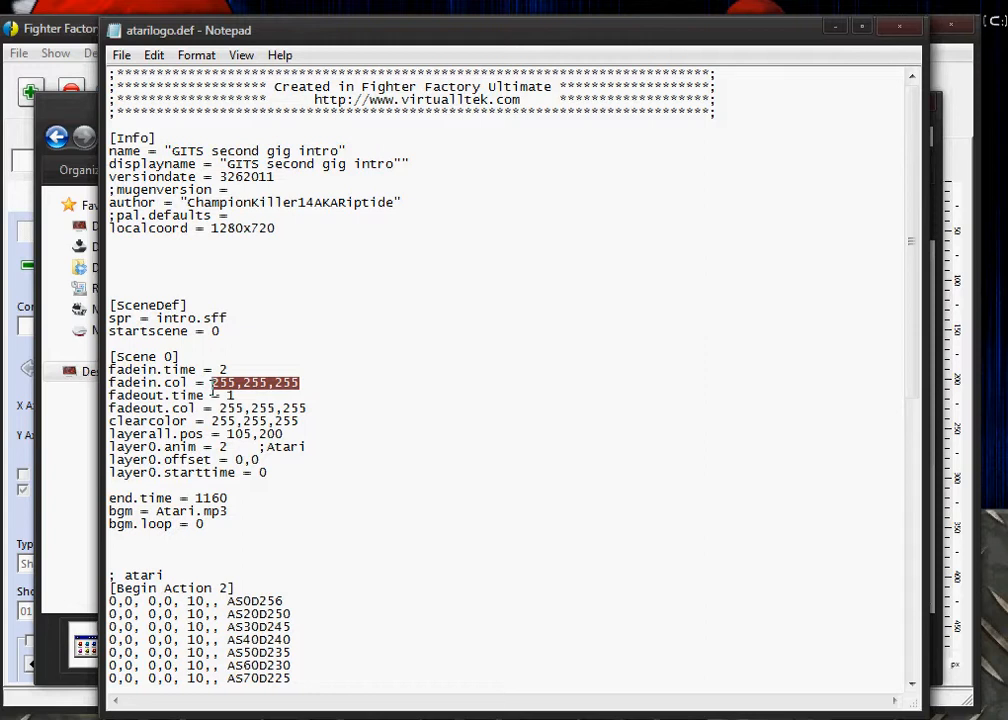
left_click(300, 383)
key("BackSpace")
key("BackSpace")
key("BackSpace")
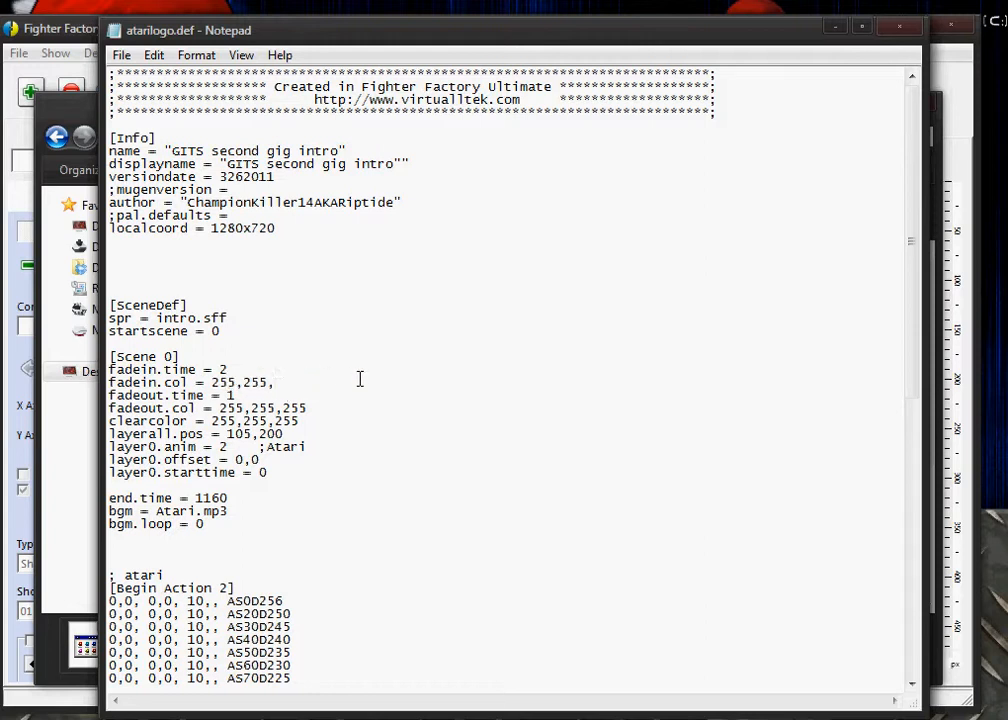
type("0")
key("BackSpace")
type("255")
key("BackSpace")
key("BackSpace")
key("BackSpace")
type("0")
left_click(258, 382)
key("BackSpace")
type("4")
- Set all three components of fadeout.col in [Scene 0] to 155
left_click_drag(237, 396, 112, 404)
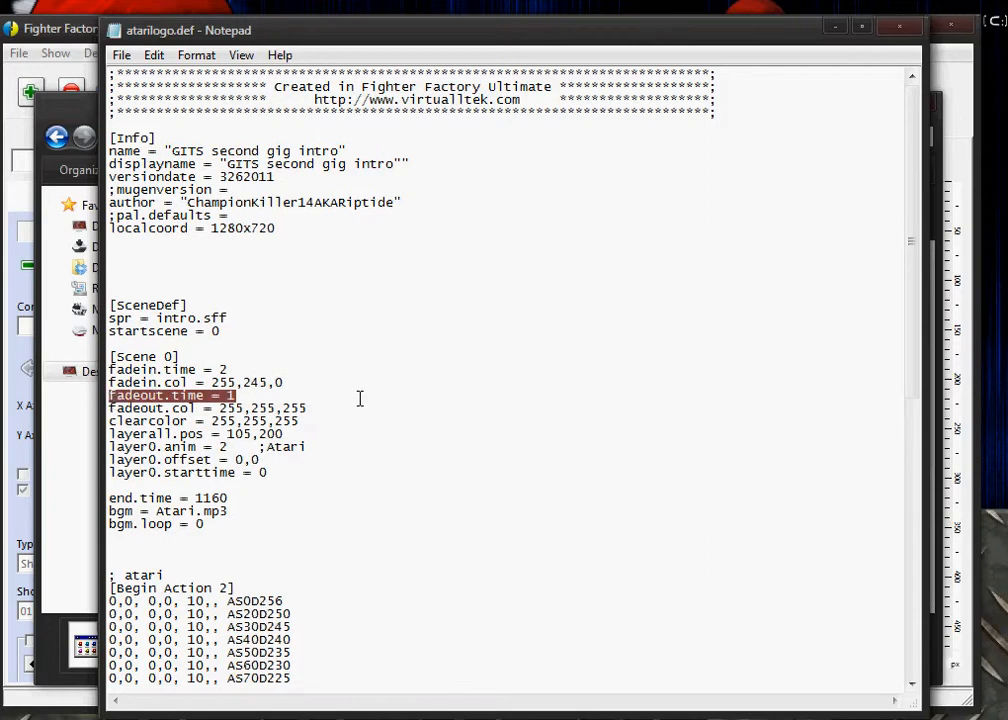
left_click(312, 396)
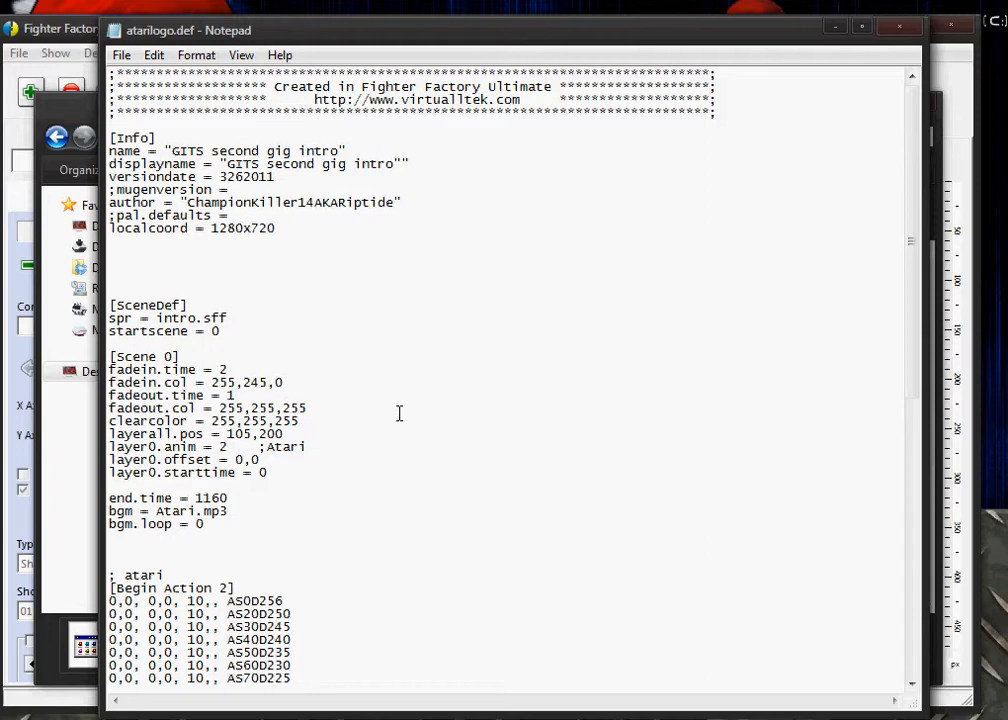
key("BackSpace")
type("1")
left_click(252, 408)
key("BackSpace")
type("1")
left_click(226, 408)
key("BackSpace")
type("1")
- Adjust the second and third components of fadeout.col so the value reads 155,145,55
left_click_drag(307, 428, 113, 421)
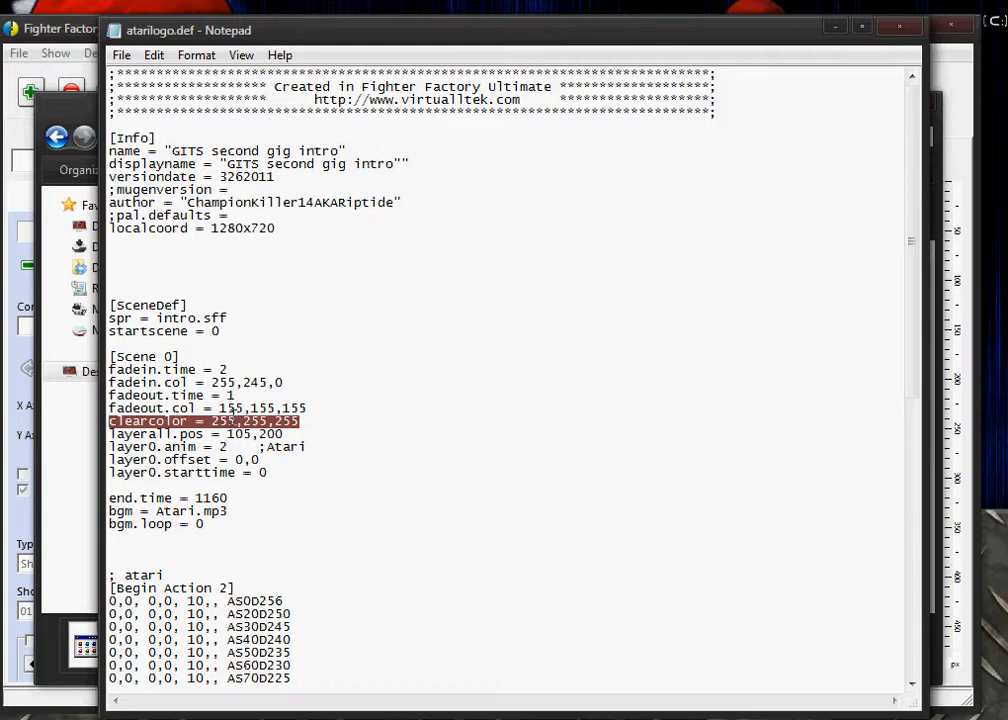
left_click(321, 406)
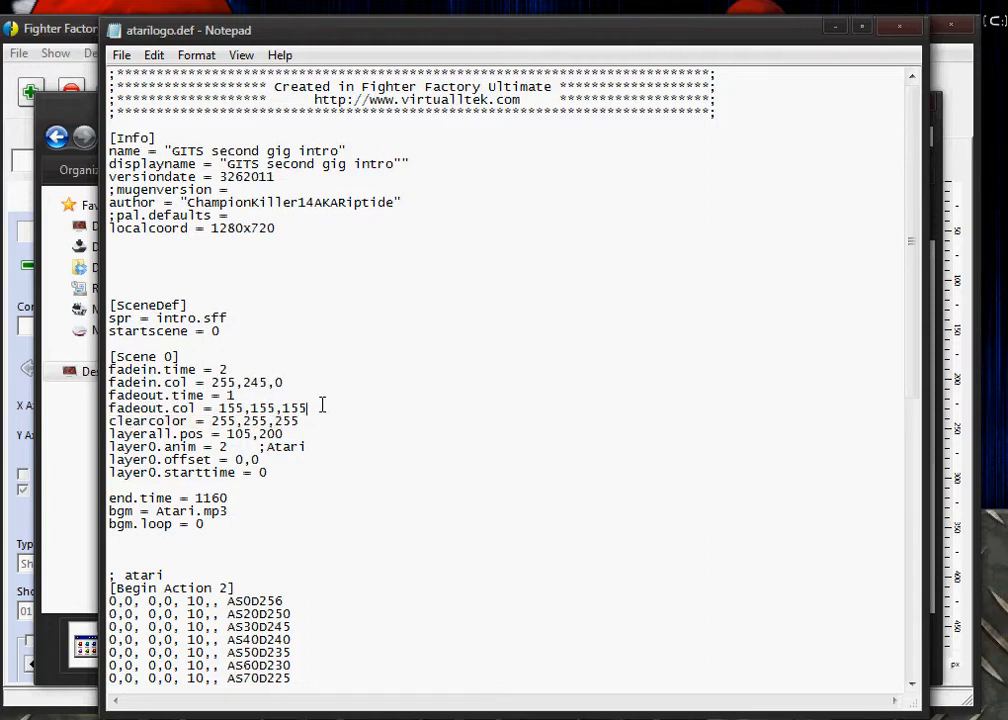
left_click(288, 406)
key("BackSpace")
left_click(266, 408)
key("BackSpace")
type("4")
- Replace the clearcolor value with 155,145,55 copied from fadeout.col, with a space after the equals sign
left_click_drag(110, 421, 290, 425)
left_click(300, 422)
key("BackSpace")
key("BackSpace")
key("BackSpace")
key("BackSpace")
key("BackSpace")
key("BackSpace")
key("BackSpace")
key("BackSpace")
key("BackSpace")
key("BackSpace")
key("BackSpace")
key("BackSpace")
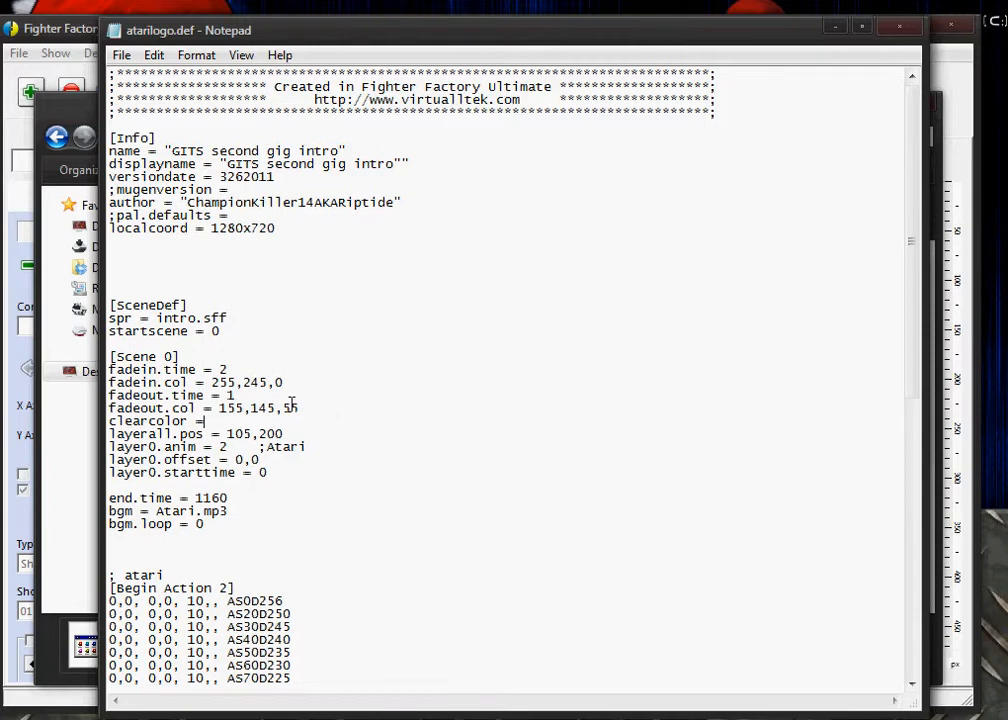
left_click_drag(299, 409, 222, 402)
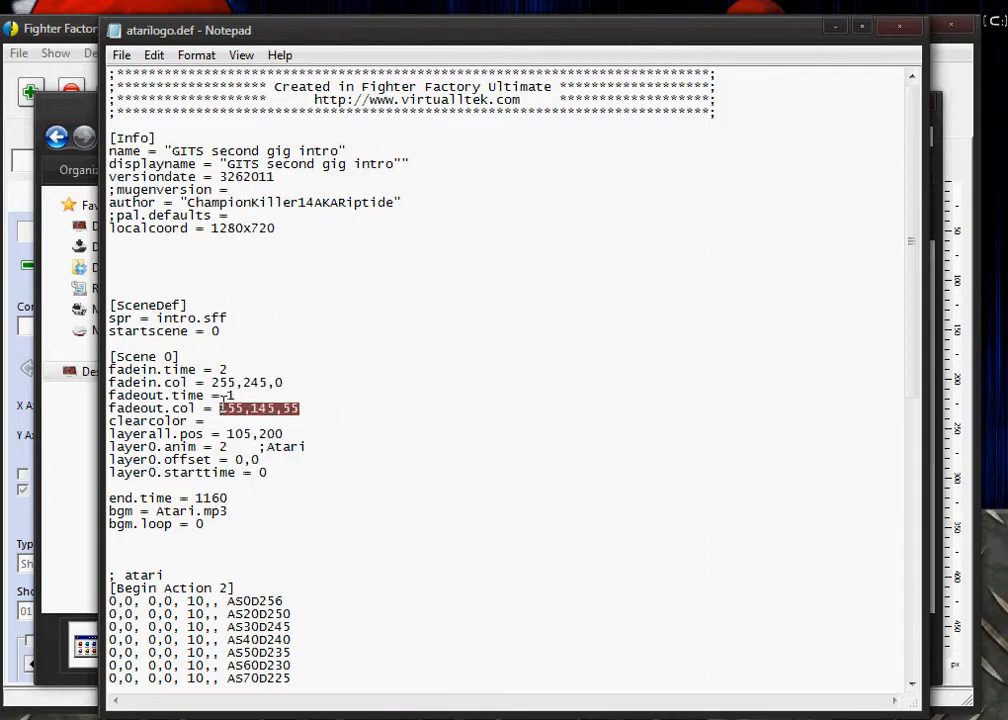
right_click(239, 404)
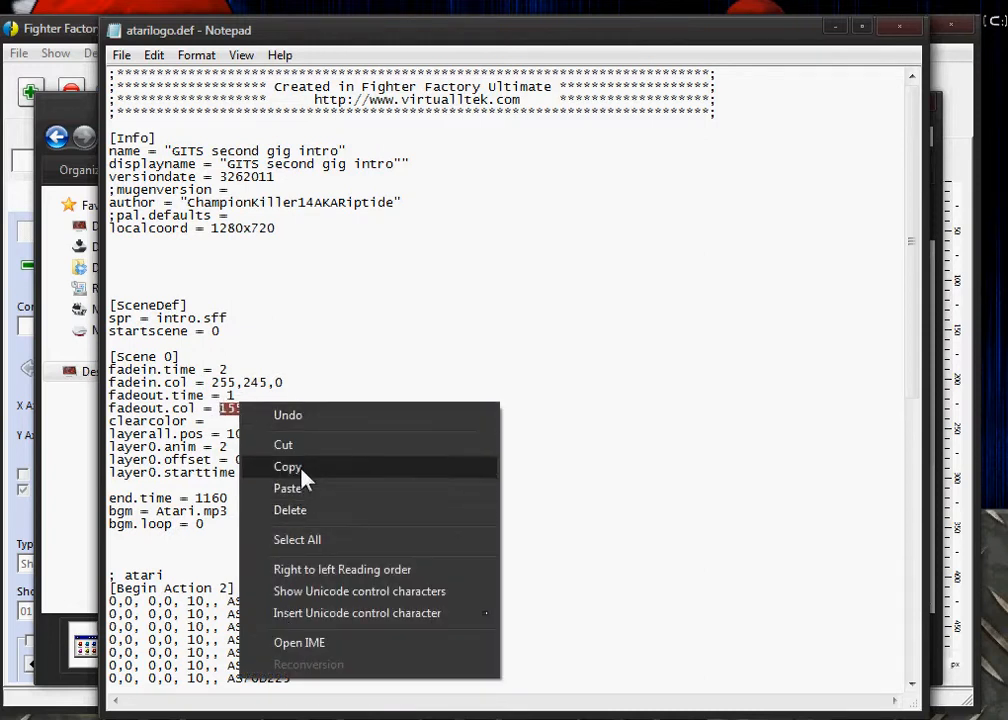
left_click(303, 467)
left_click(206, 421)
right_click(207, 422)
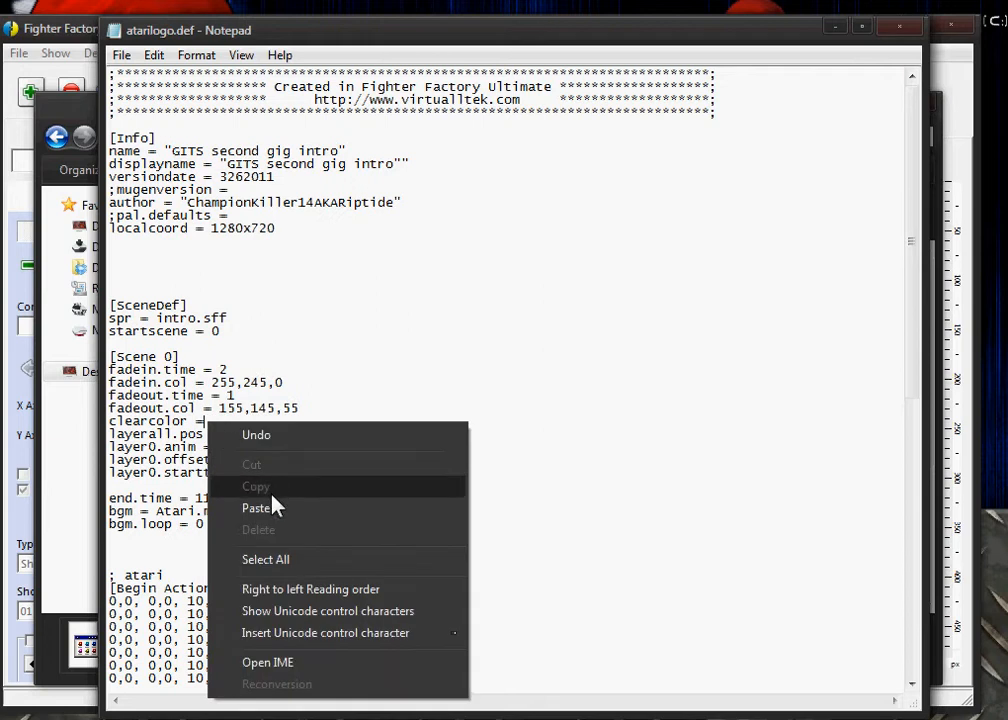
left_click(275, 507)
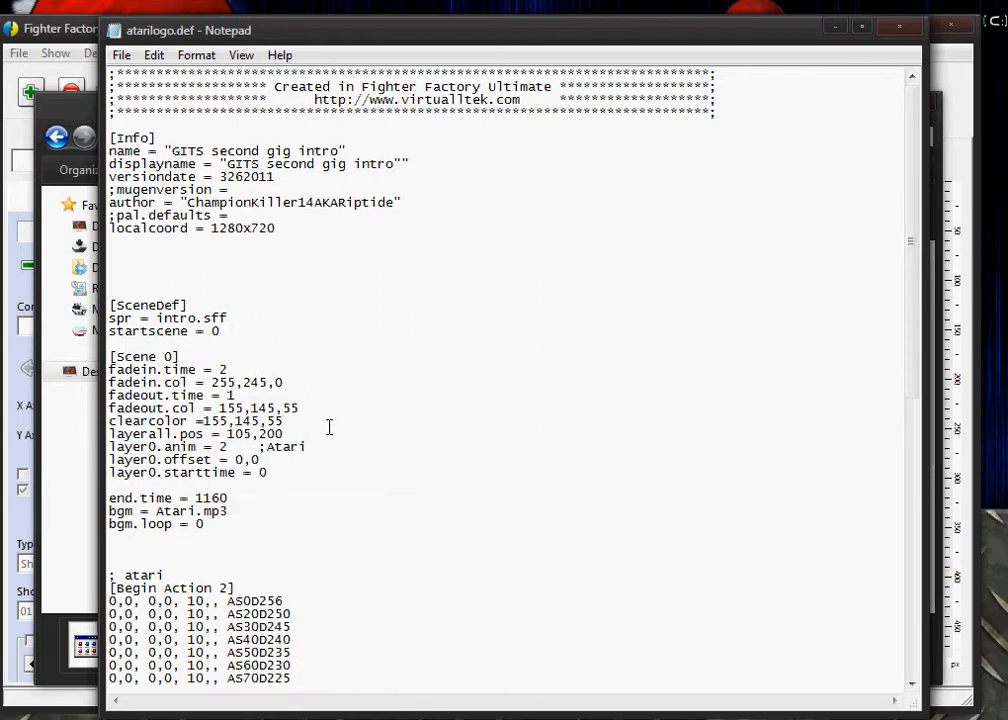
left_click(211, 421)
- Set the layerall.pos value in [Scene 0] to 0,0
left_click(287, 434)
key("BackSpace")
key("BackSpace")
key("BackSpace")
type("0")
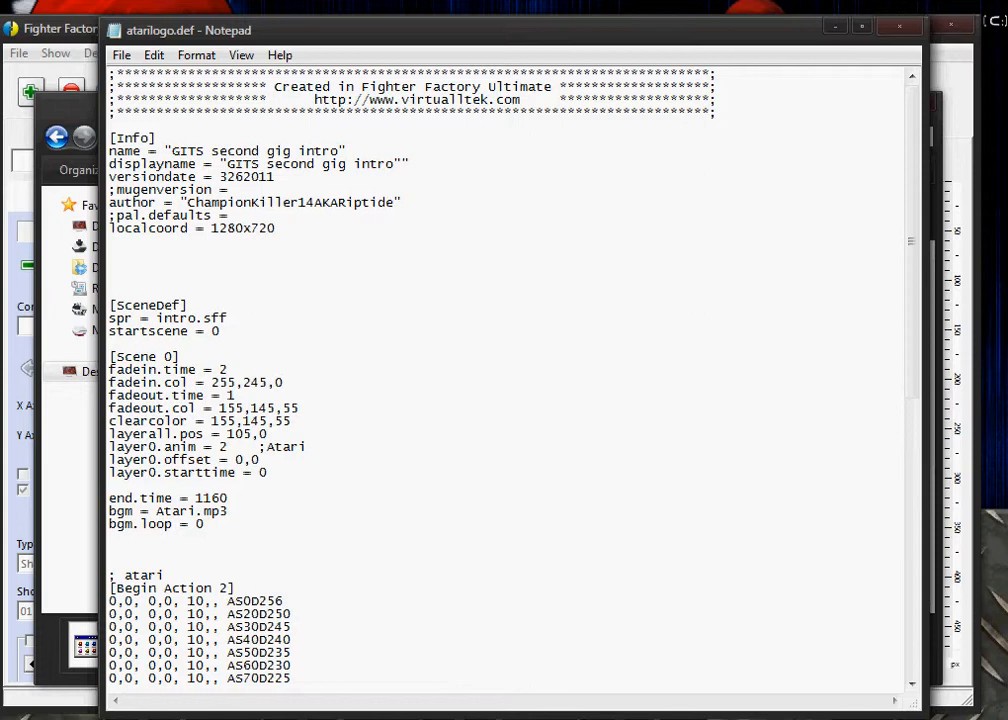
left_click(241, 432)
key("BackSpace")
key("BackSpace")
type("0")
key("Delete")
- Insert a blank line above layer0.anim and change that line's comment to "Net bg"
left_click(110, 446)
key("Return")
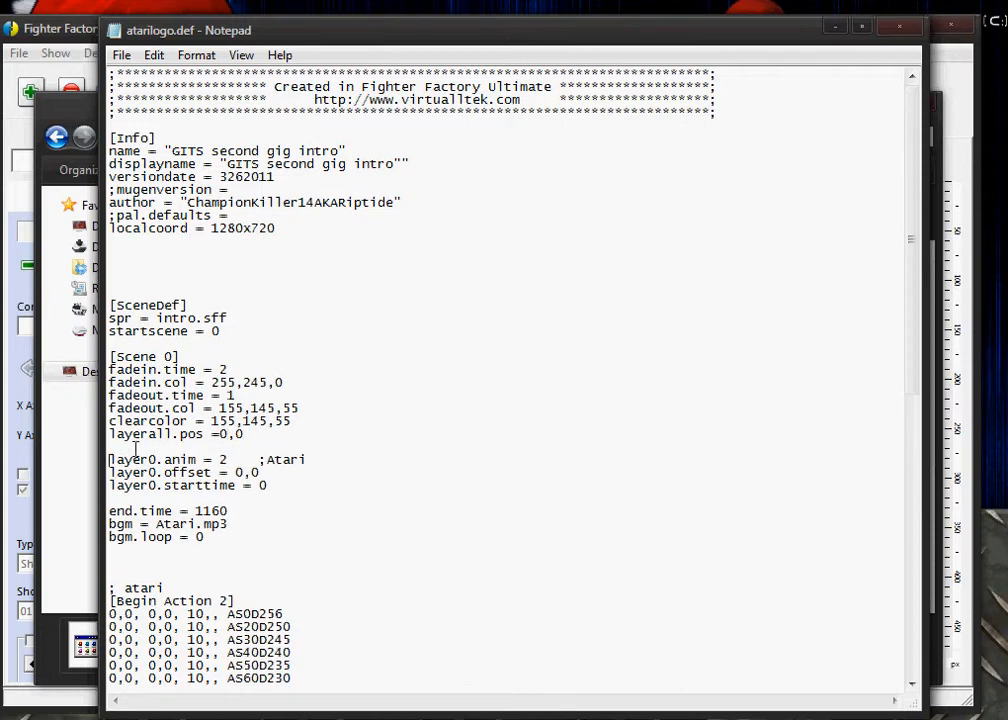
left_click(318, 461)
key("BackSpace")
key("BackSpace")
key("BackSpace")
key("BackSpace")
key("BackSpace")
type("Net bg")
- Set the layer0.offset value to 0,360
left_click(262, 472)
key("BackSpace")
type("360")
left_click_drag(267, 486, 109, 486)
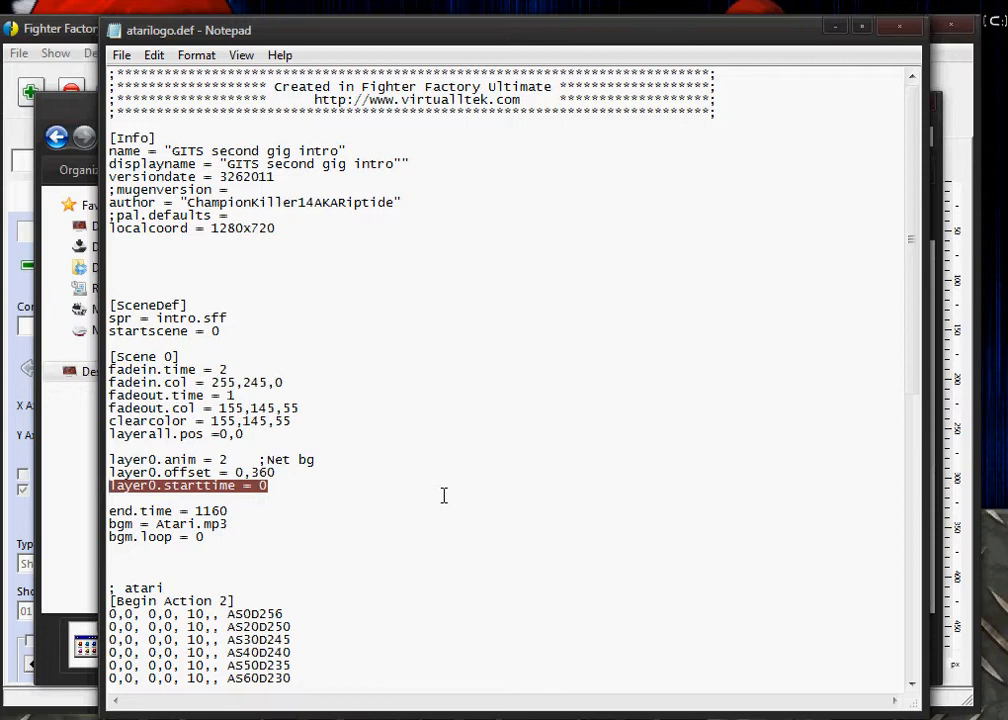
left_click(328, 478)
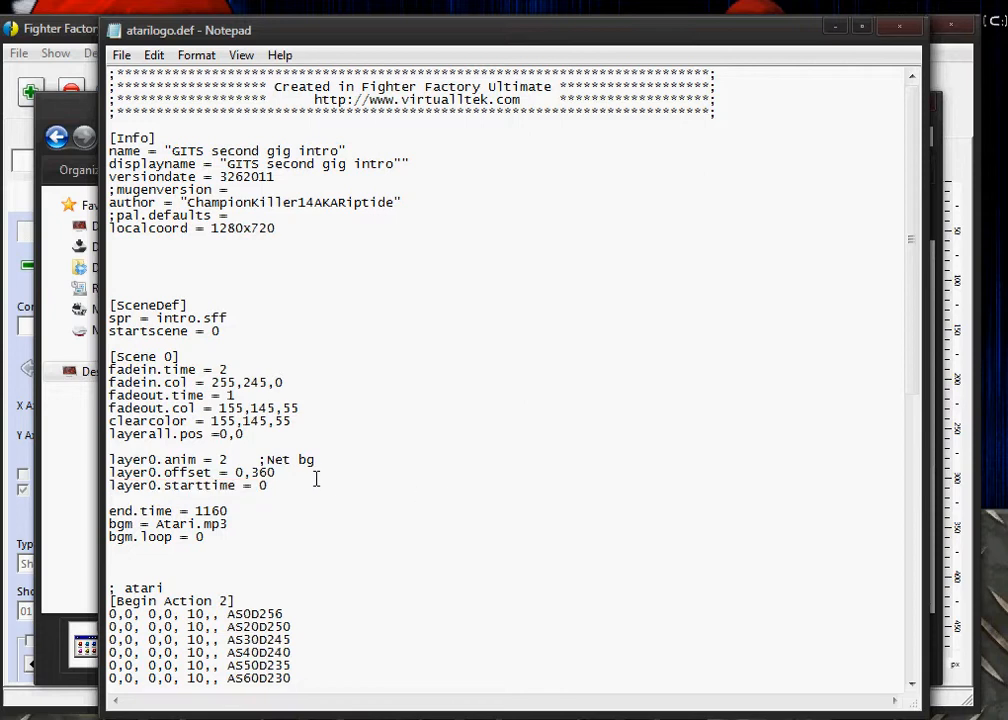
- Review the end.time, bgm and bgm.loop lines at the end of the [Scene 0] block
left_click(272, 497)
scroll(272, 497, "down", 1)
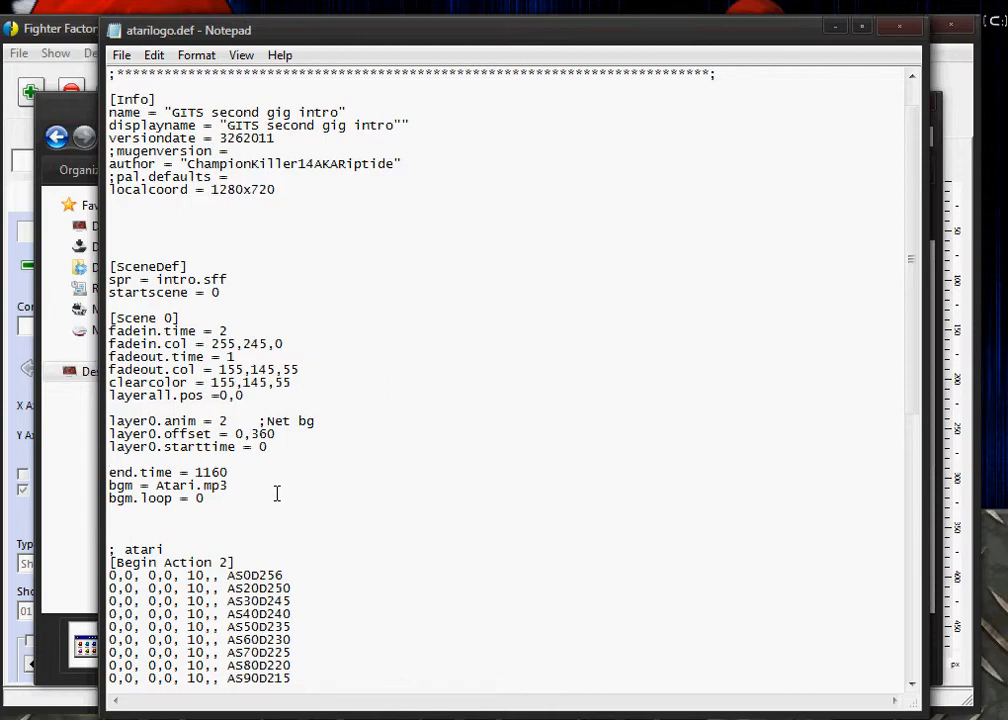
left_click(228, 472)
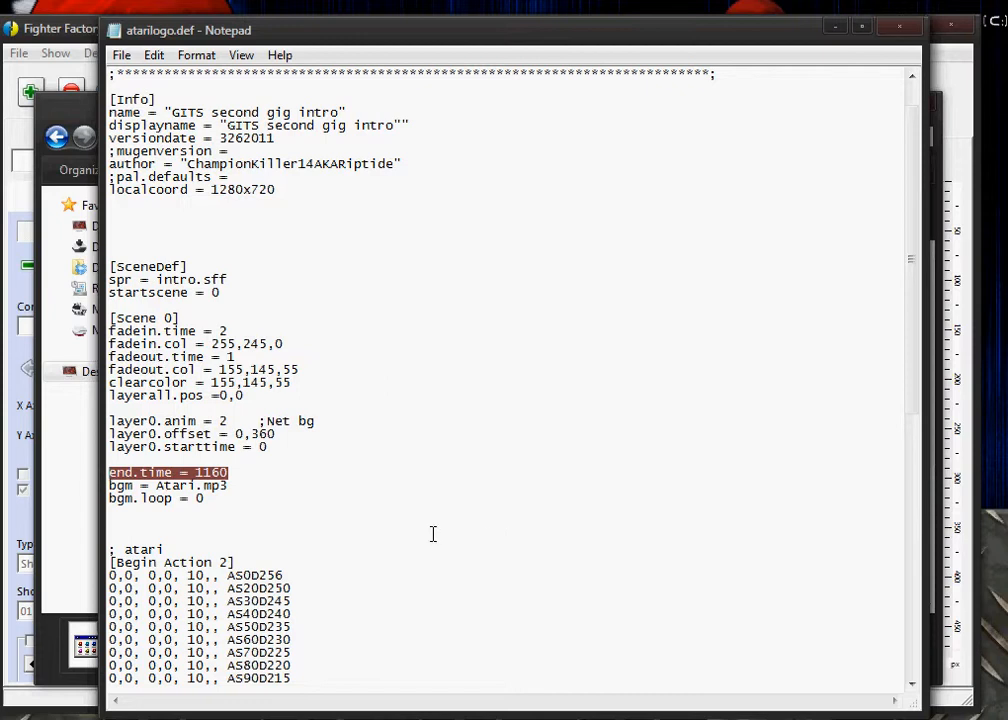
left_click_drag(230, 485, 108, 486)
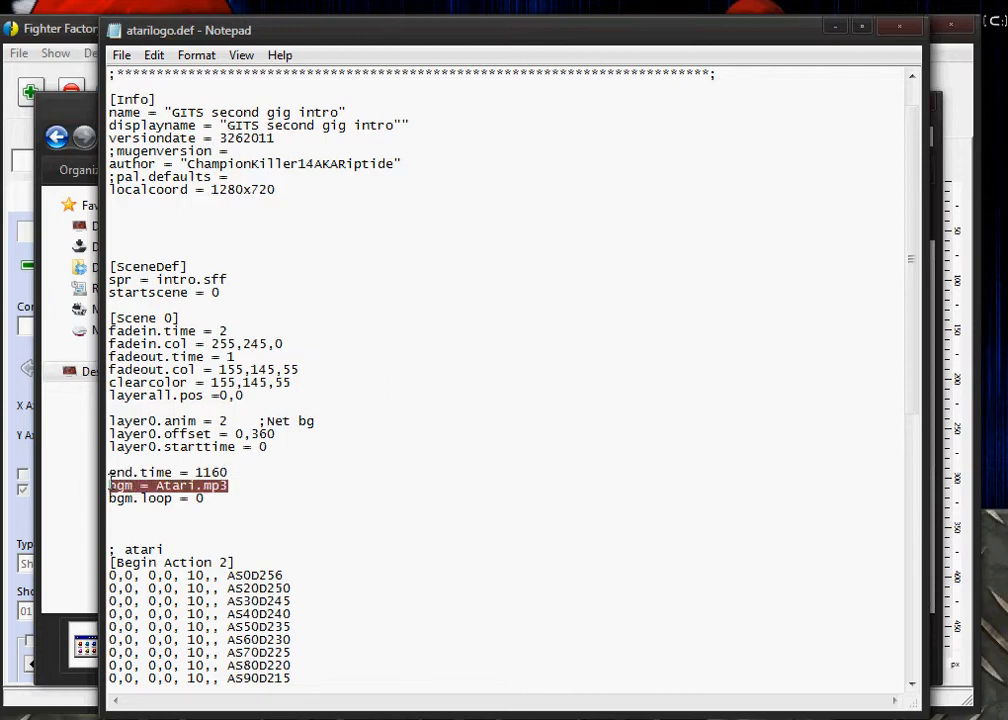
left_click_drag(218, 498, 108, 499)
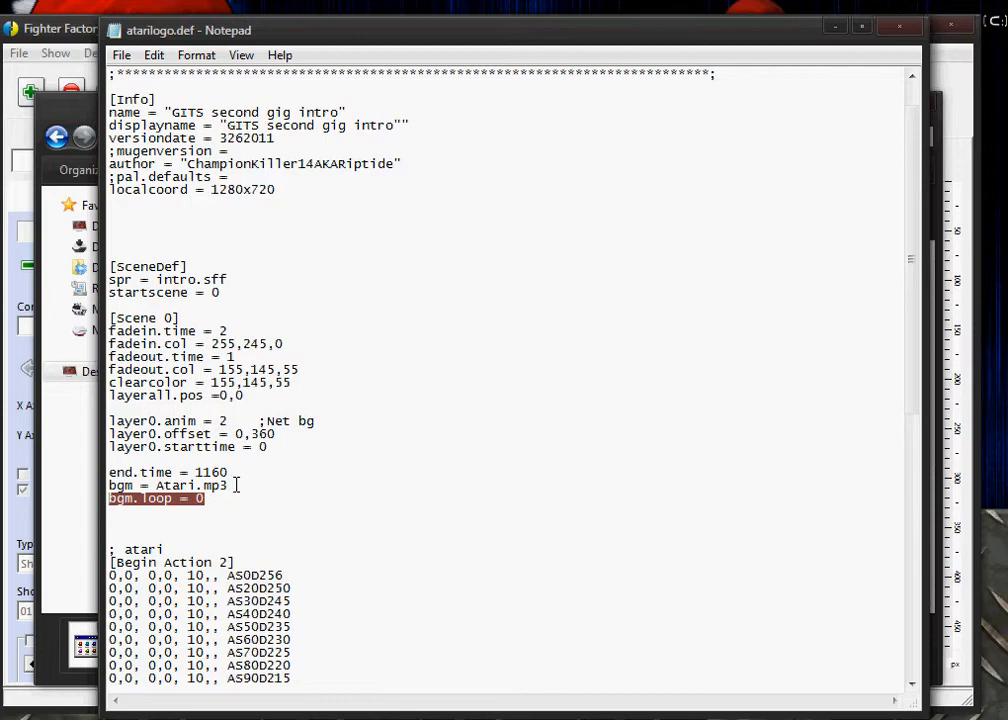
scroll(324, 471, "up", 1)
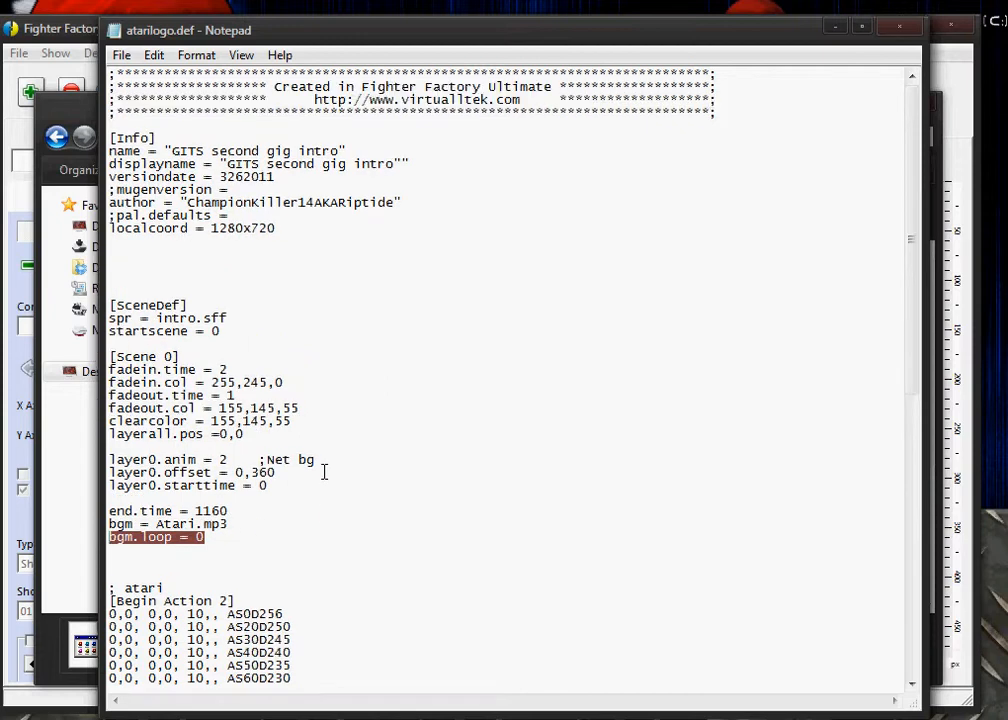
scroll(324, 471, "down", 1)
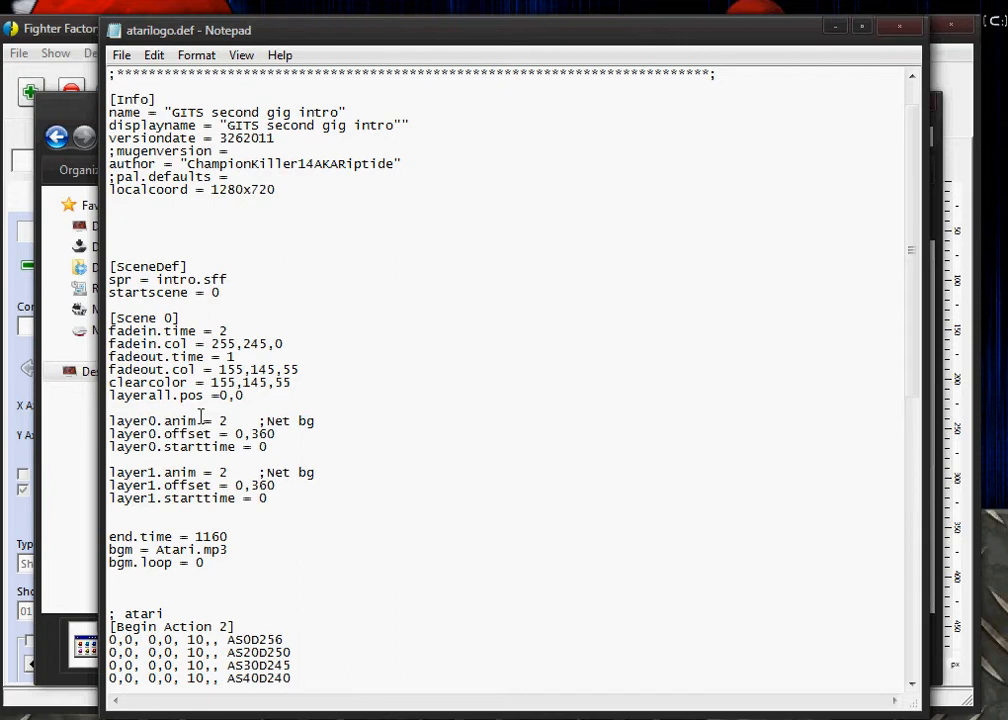
left_click(198, 420)
scroll(304, 371, "down", 1)
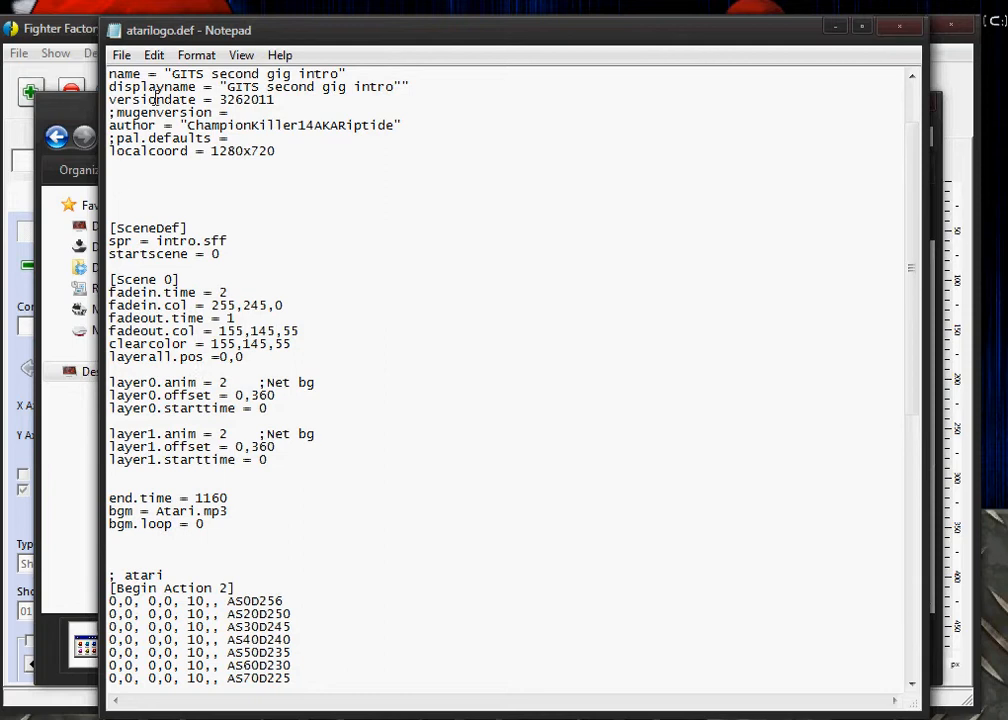
left_click(127, 56)
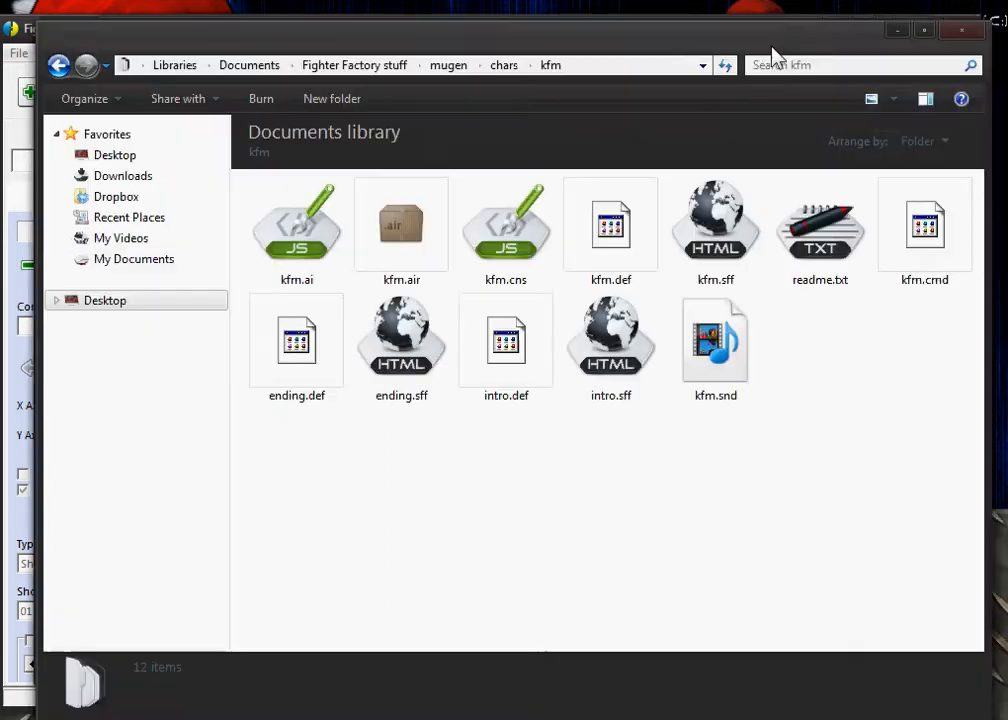
- Open the example storyboard intro.def from the kfm character folder in Notepad and widen its window
left_click_drag(772, 47, 745, 41)
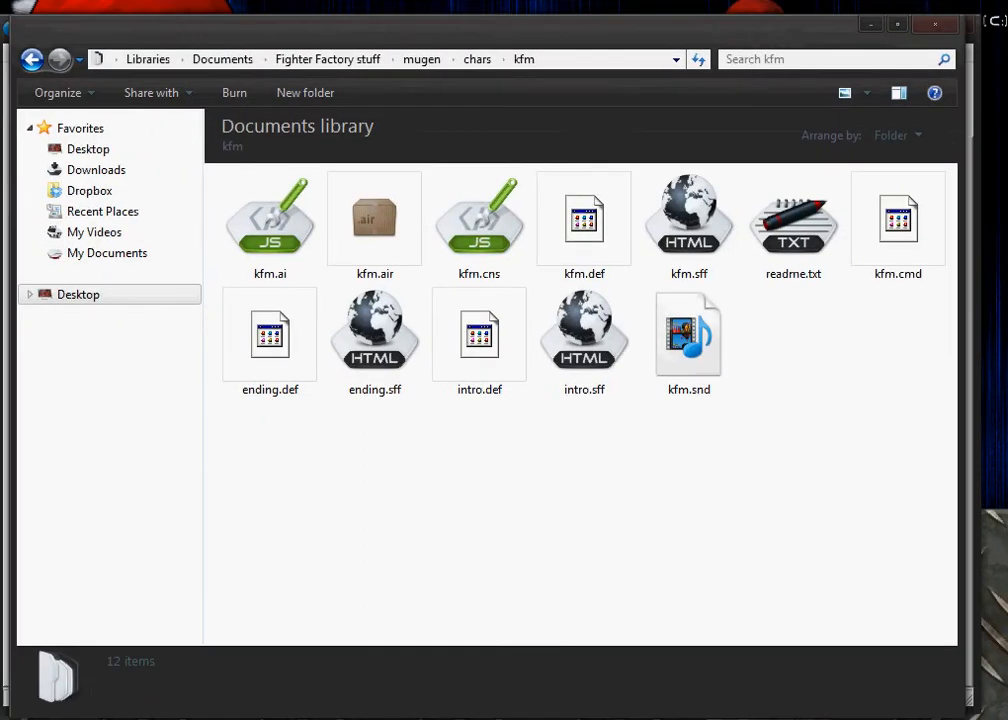
left_click_drag(968, 707, 988, 712)
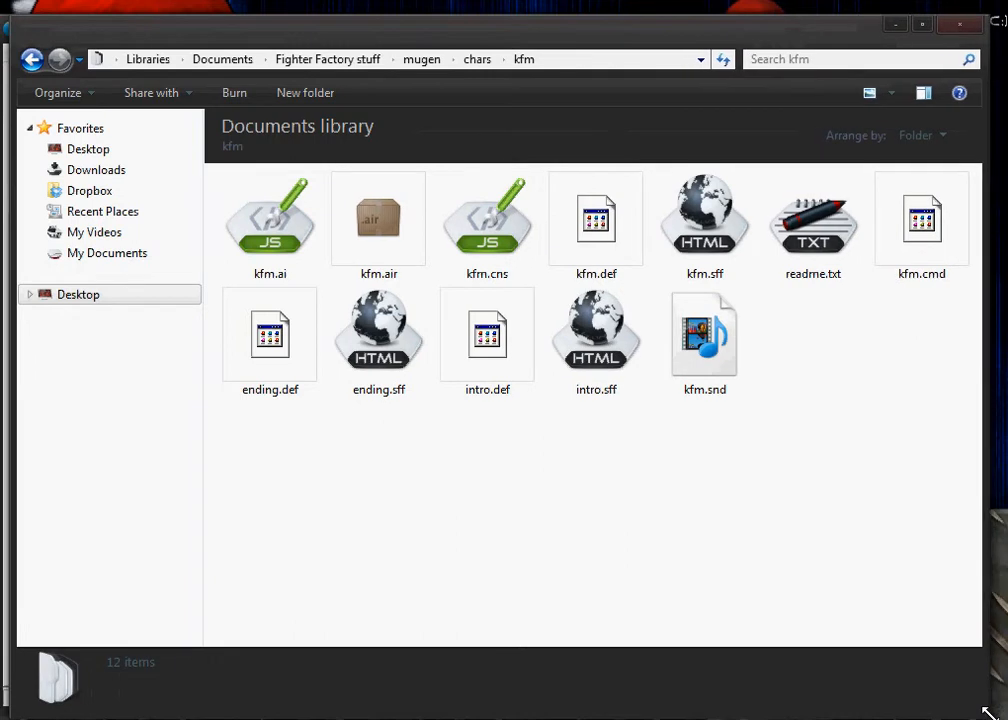
left_click(490, 355)
right_click(487, 355)
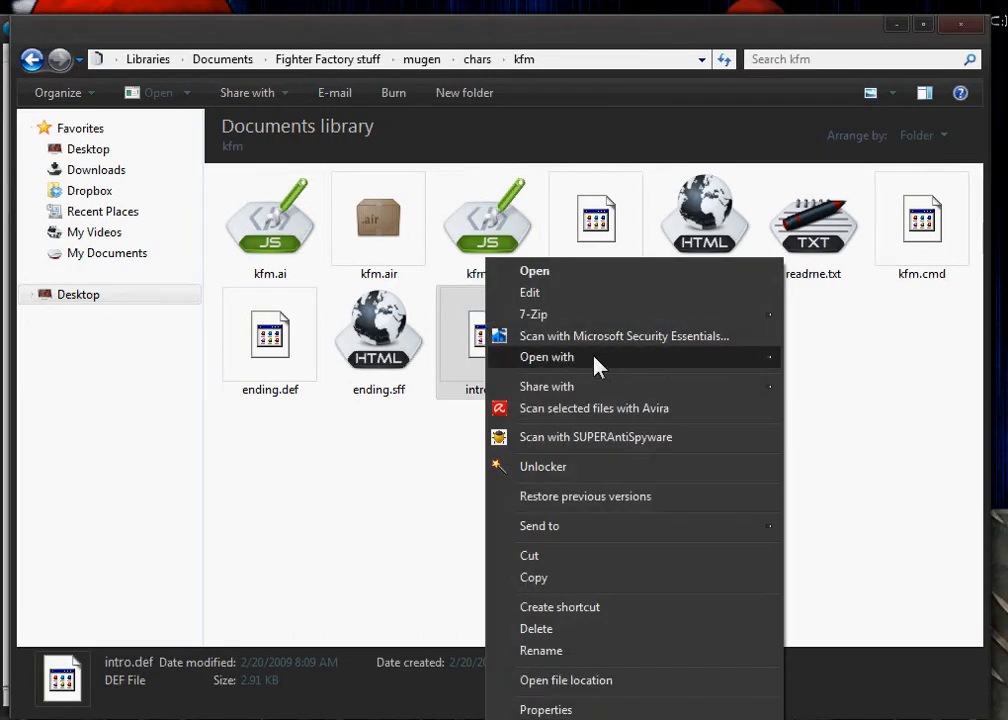
mouse_move(597, 362)
left_click(836, 368)
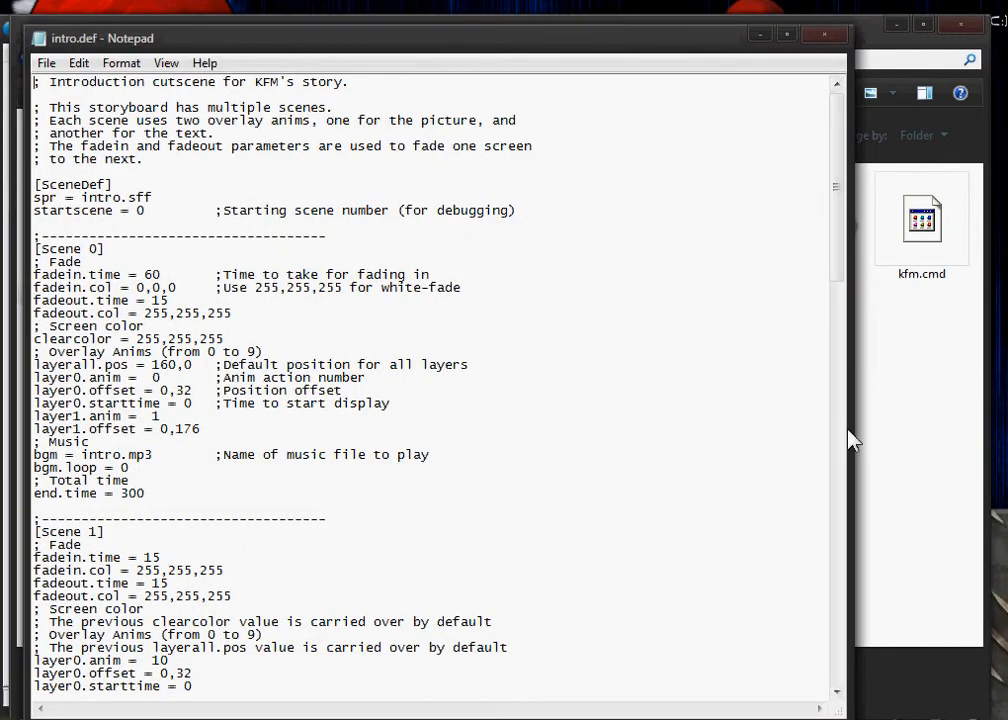
left_click_drag(850, 428, 955, 430)
- Examine how intro.def defines Scenes 0 to 4, their layers and end times, and the Begin Action blocks
scroll(499, 327, "down", 2)
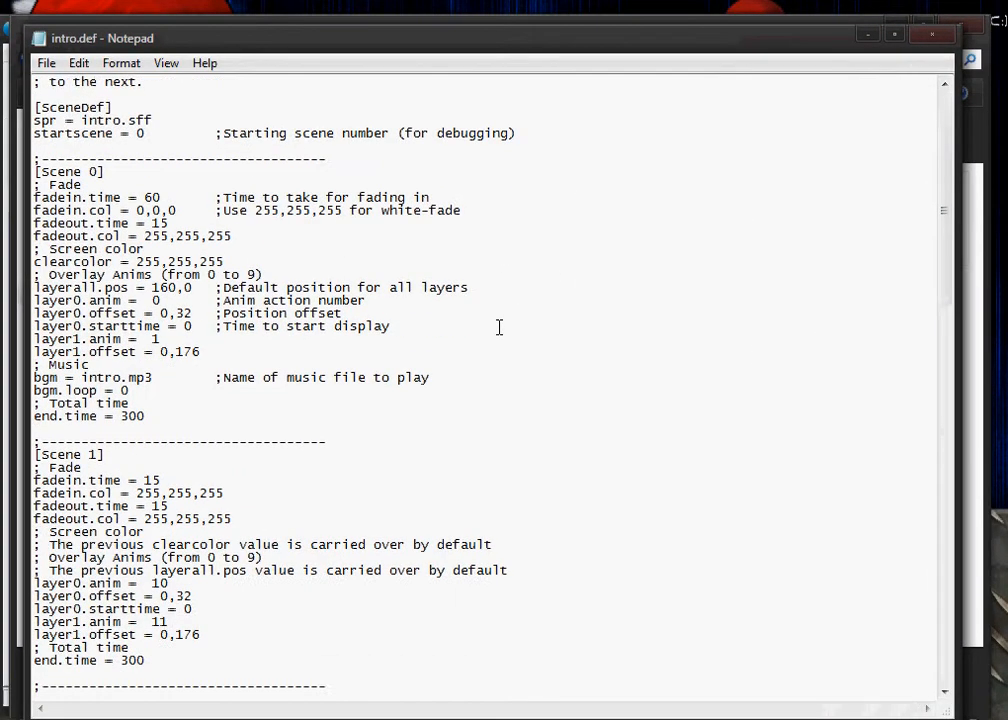
scroll(499, 327, "down", 20)
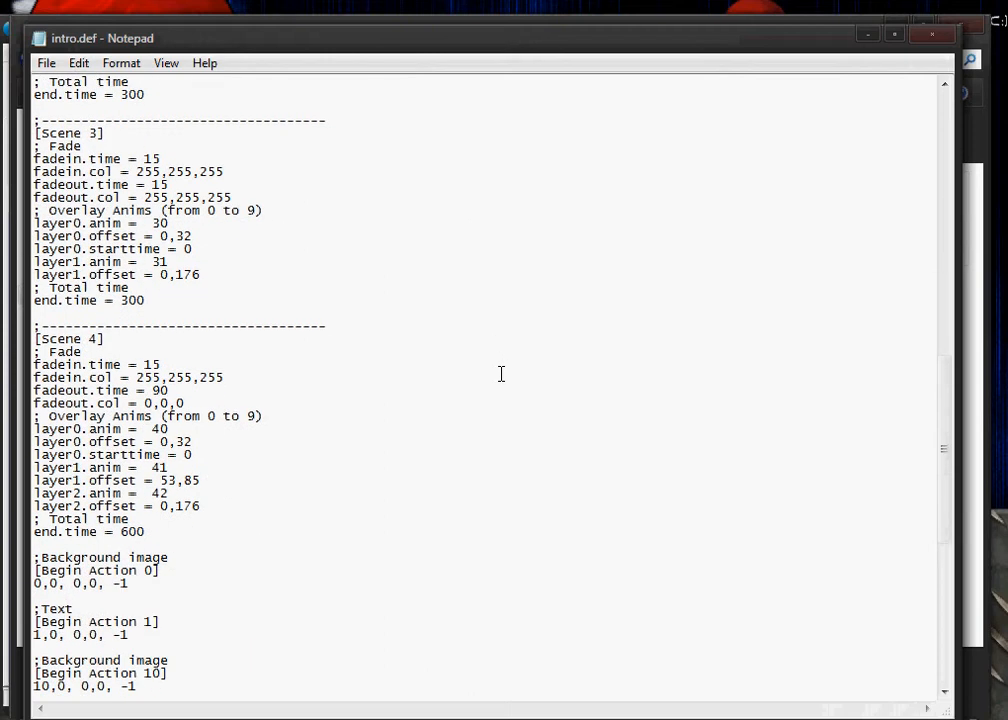
scroll(501, 374, "down", 12)
scroll(491, 385, "up", 18)
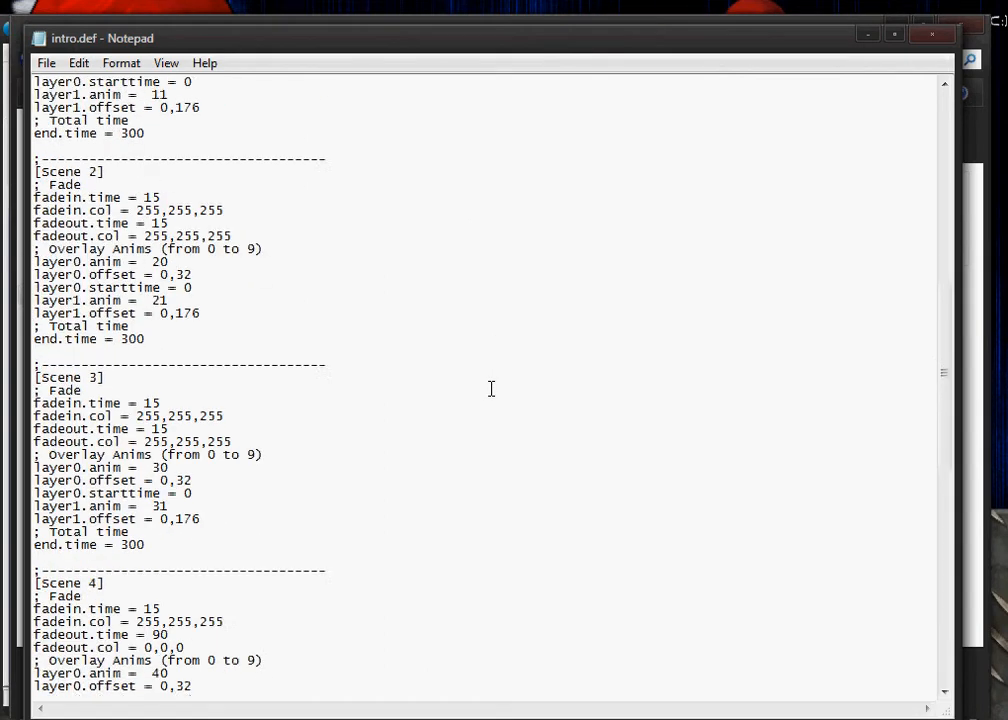
scroll(491, 388, "up", 16)
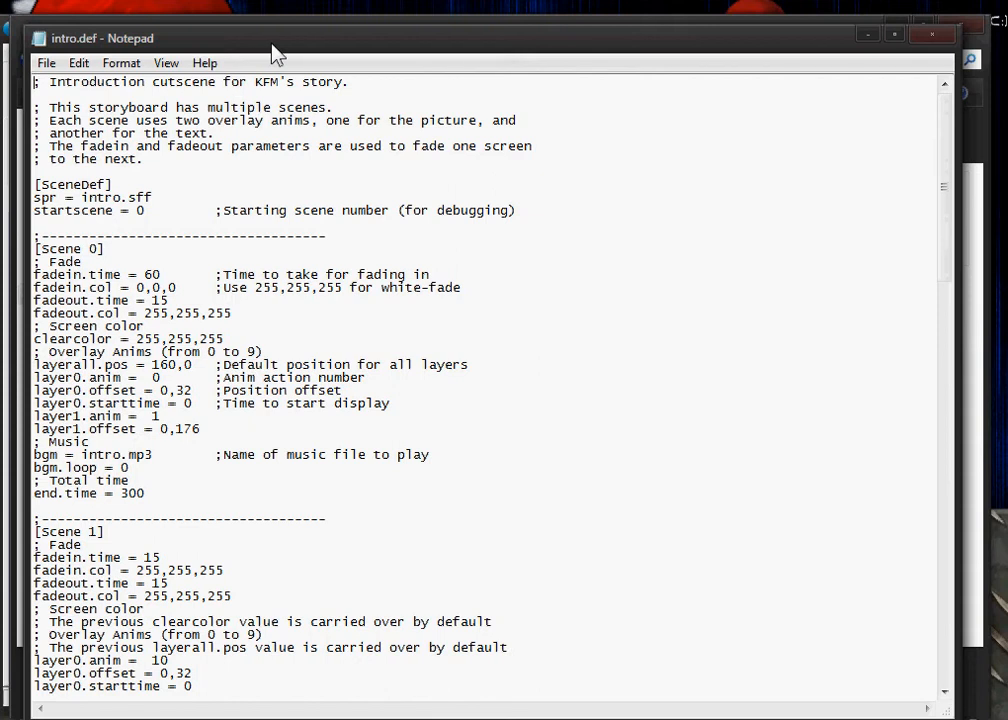
left_click_drag(276, 54, 357, 52)
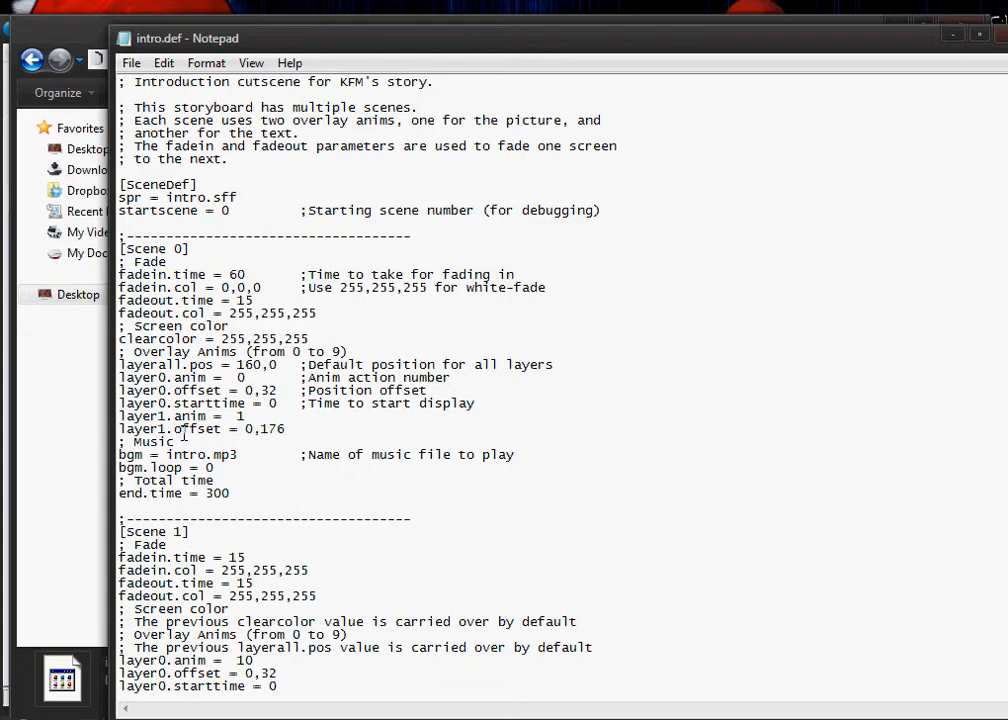
scroll(190, 330, "down", 6)
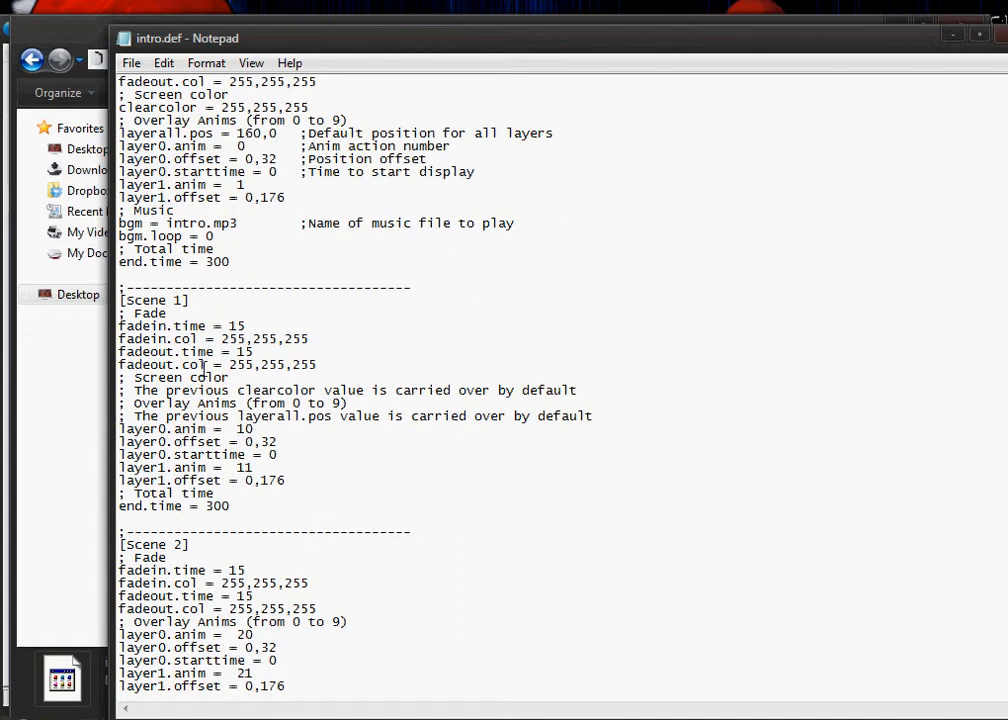
scroll(204, 395, "down", 4)
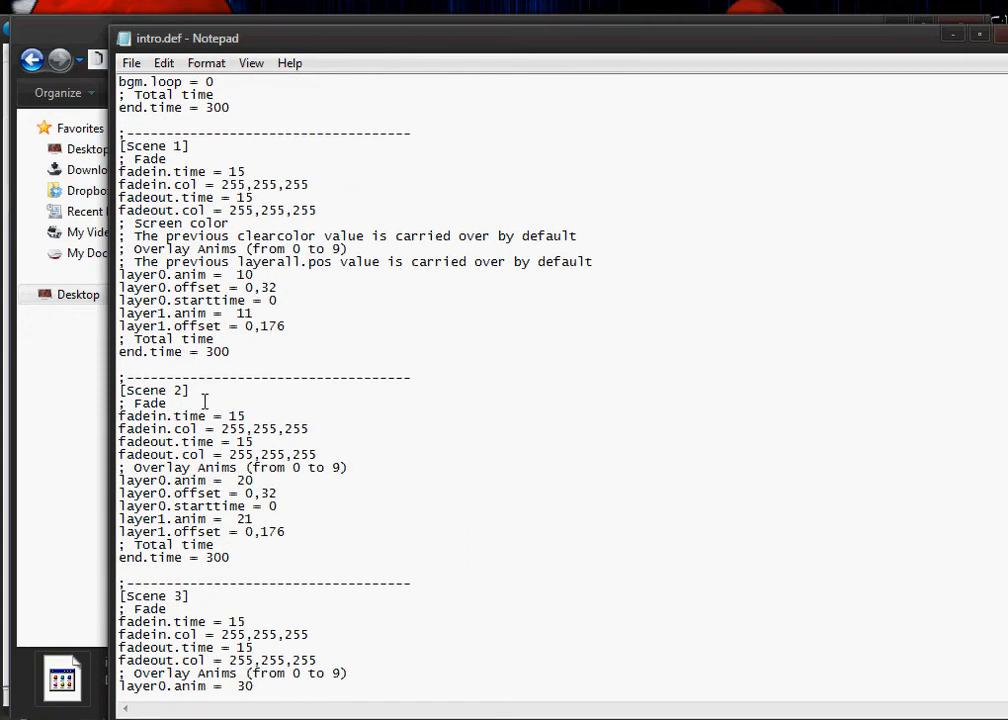
scroll(204, 403, "down", 2)
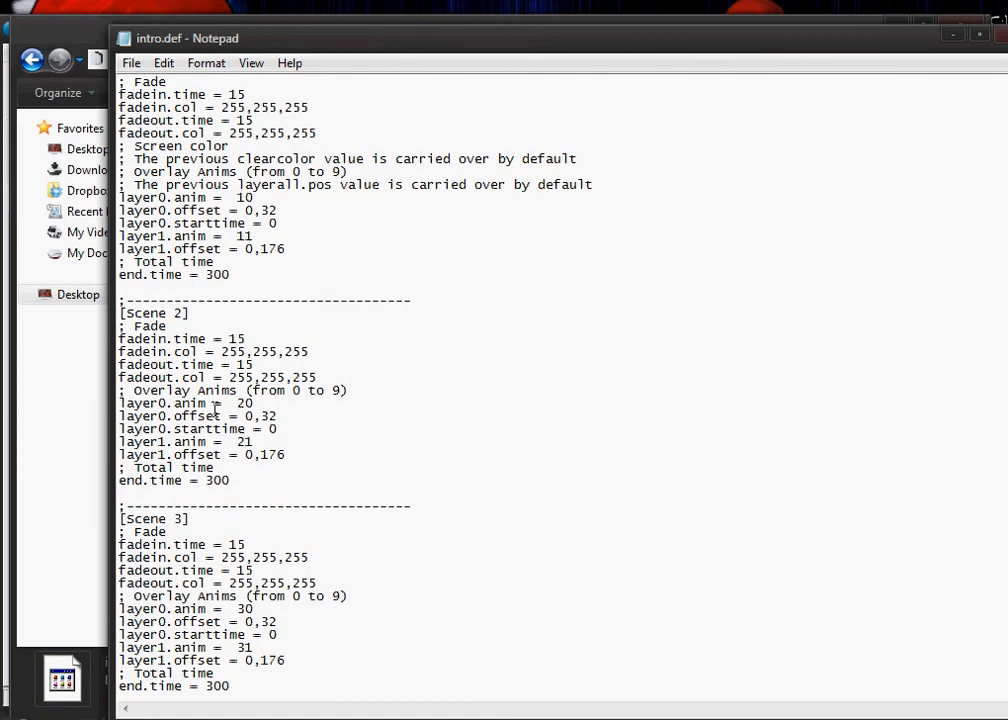
scroll(215, 408, "down", 1)
scroll(235, 405, "down", 5)
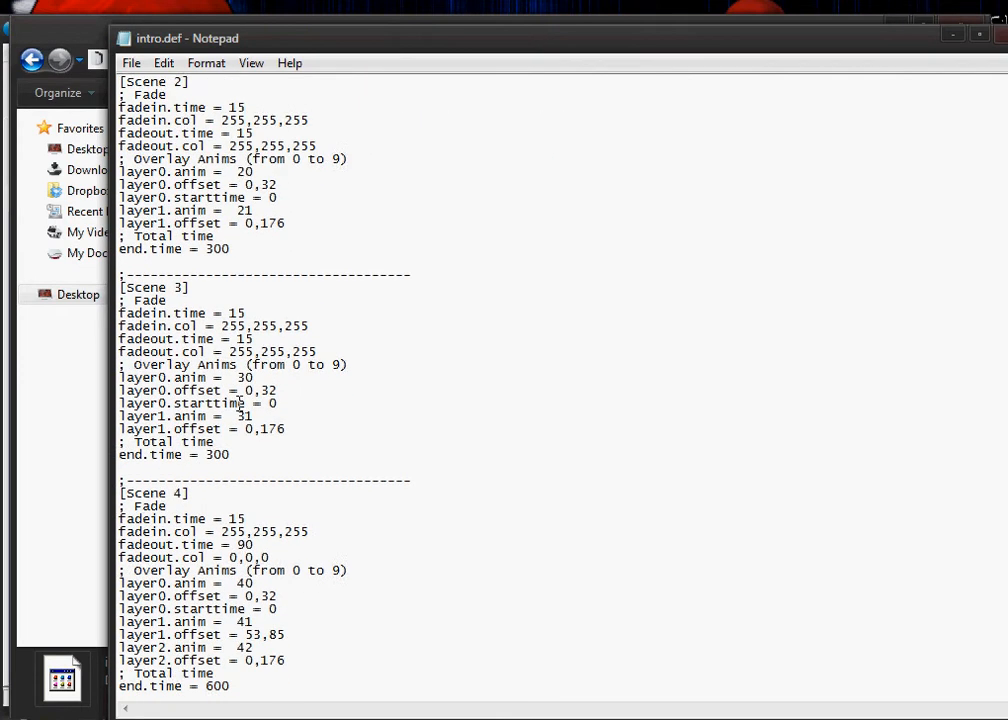
scroll(240, 403, "down", 14)
scroll(417, 400, "up", 20)
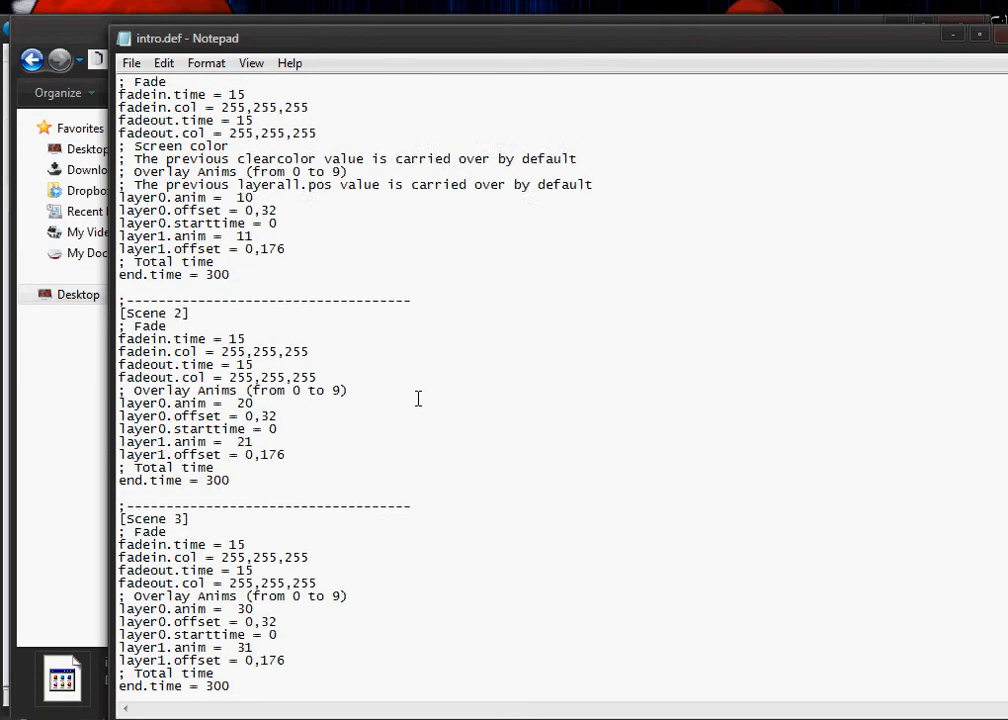
scroll(416, 402, "down", 20)
scroll(425, 405, "up", 18)
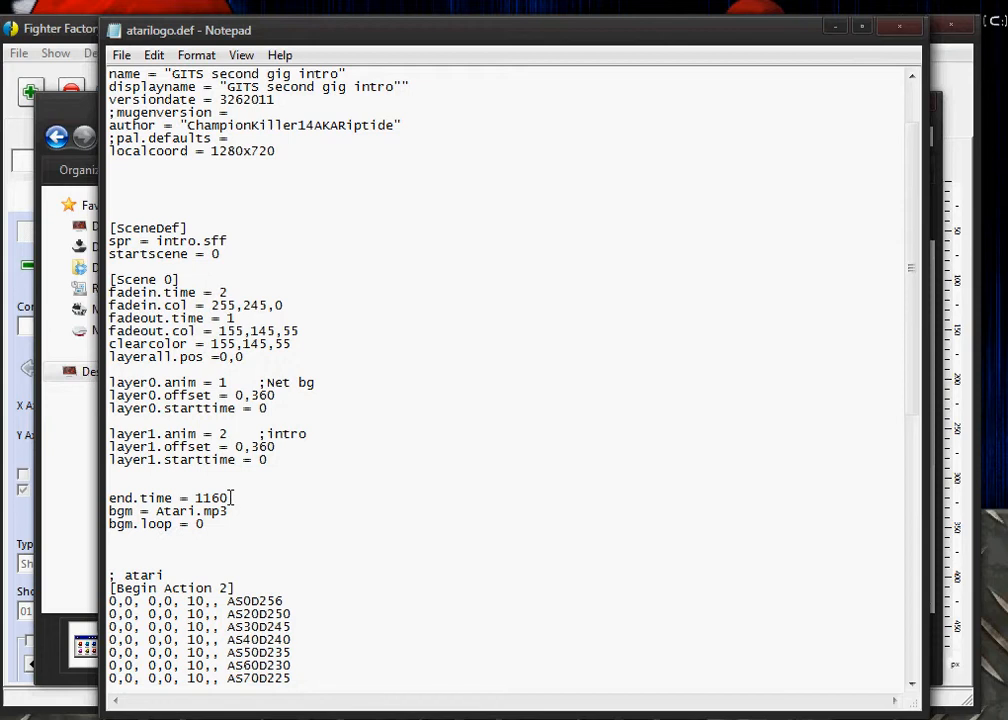
- Set the end.time value in the [Scene 0] block of atarilogo.def to 3600
key("BackSpace")
key("BackSpace")
key("BackSpace")
key("BackSpace")
type("3600")
- Copy the file name OrigaRise.mp3 from the song's properties in the Testmugen sound folder
left_click(232, 512)
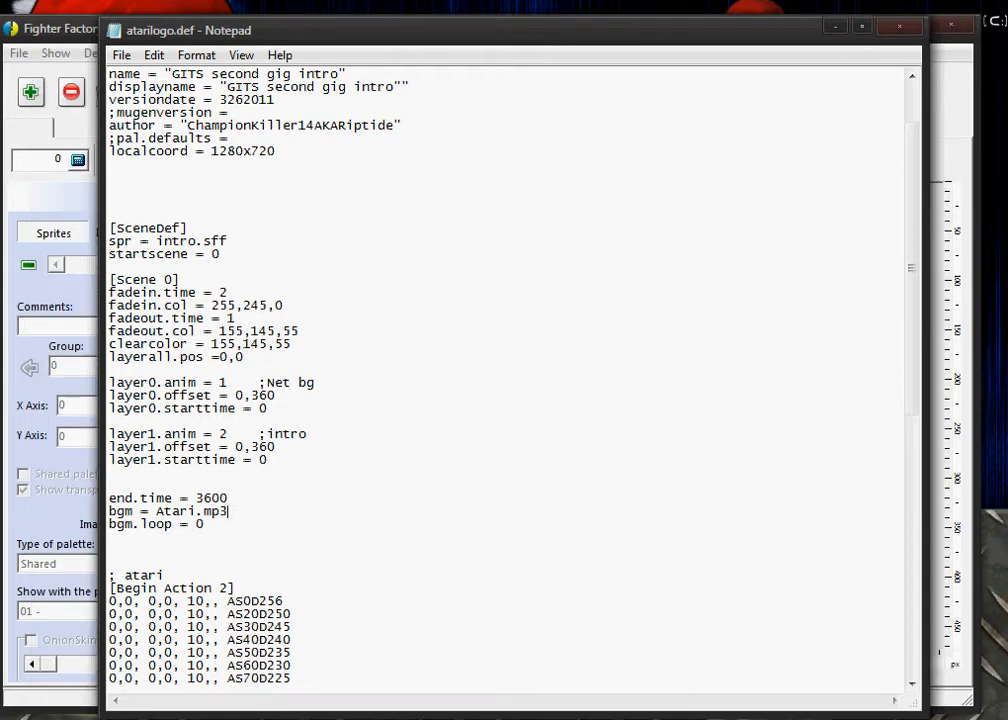
mouse_move(180, 717)
left_click(250, 650)
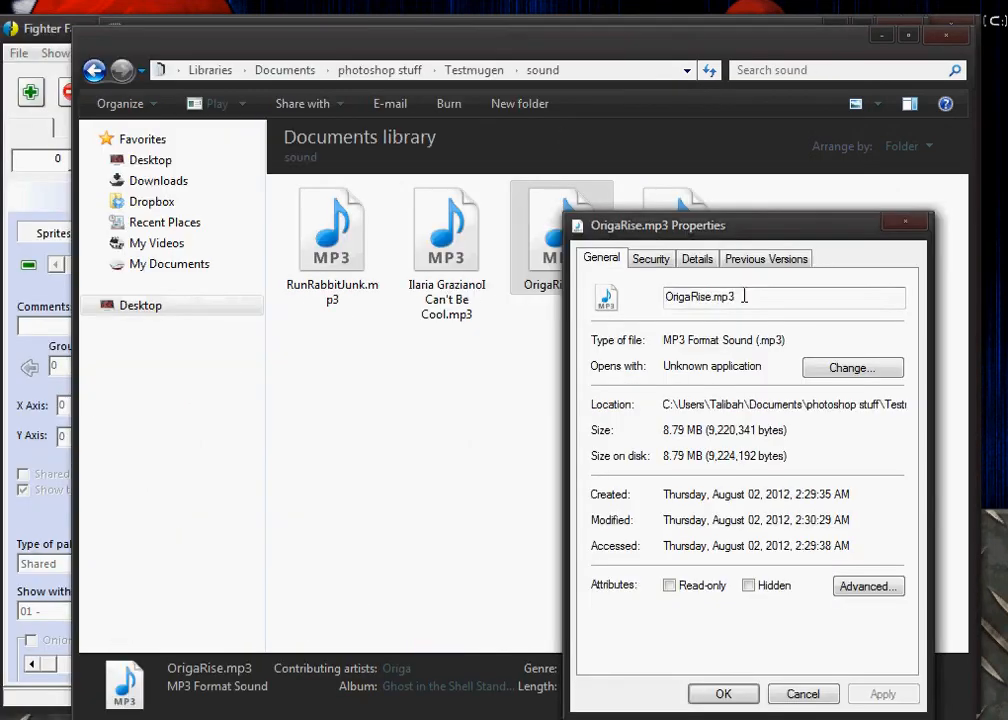
left_click_drag(756, 296, 661, 300)
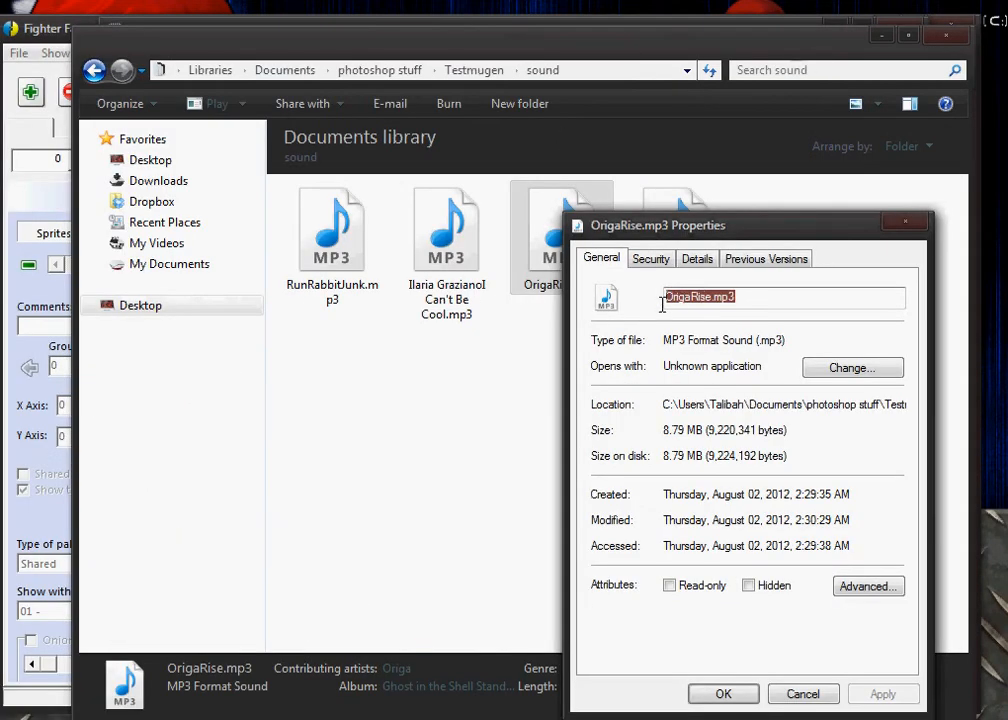
right_click(689, 299)
left_click(713, 304)
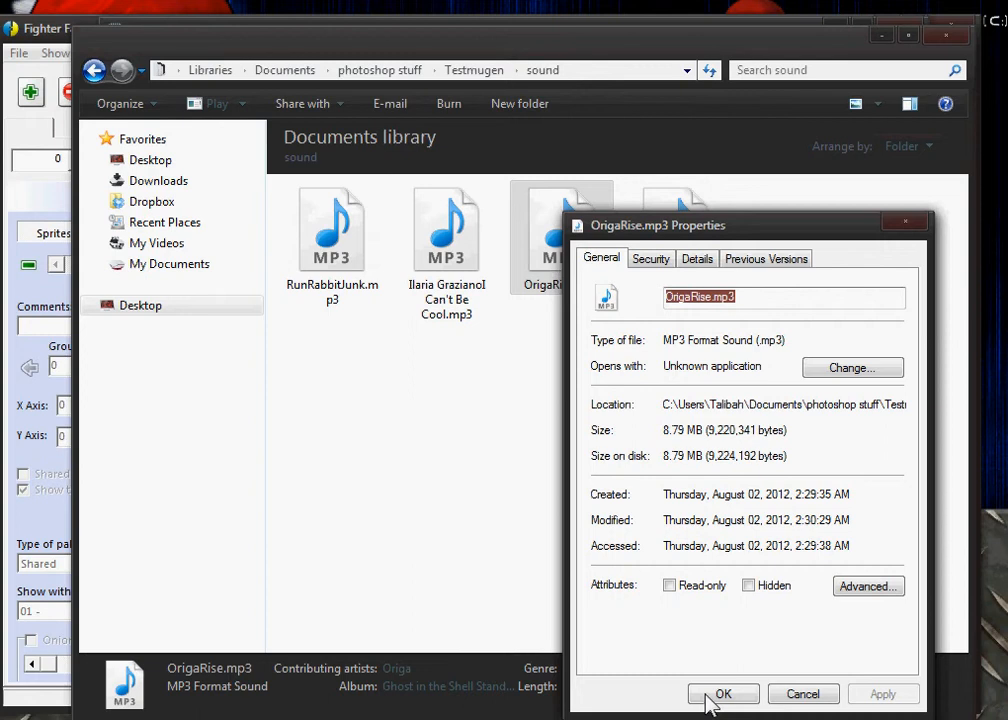
left_click(713, 697)
left_click(882, 37)
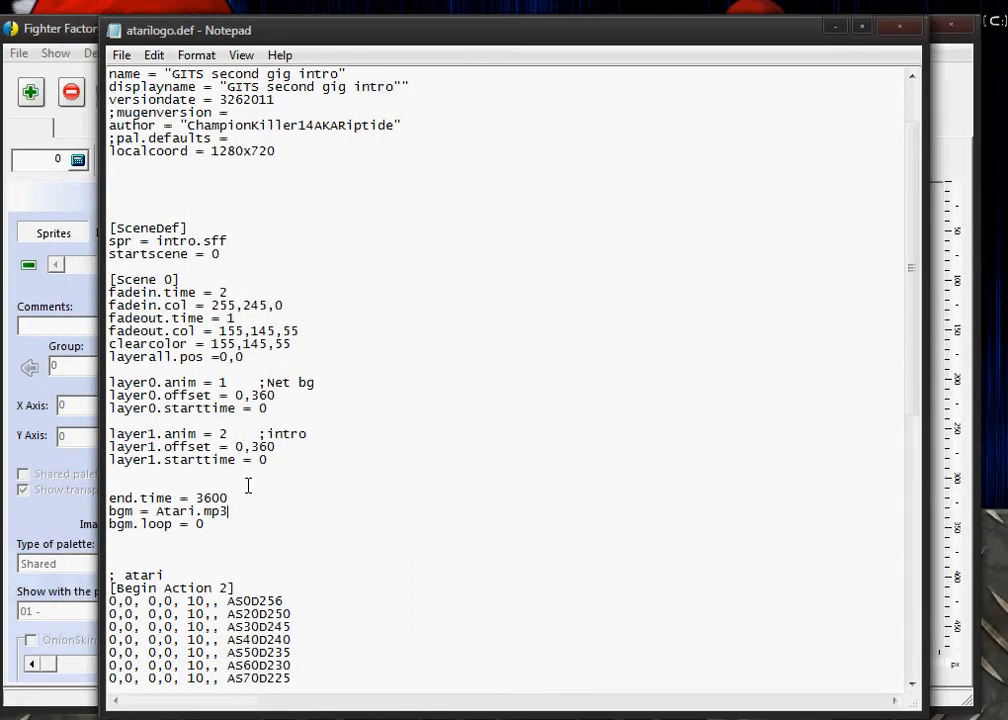
- Replace the bgm value in [Scene 0] with the copied file name OrigaRise.mp3
key("BackSpace")
key("BackSpace")
key("BackSpace")
key("BackSpace")
key("BackSpace")
key("BackSpace")
key("BackSpace")
key("BackSpace")
key("BackSpace")
right_click(164, 513)
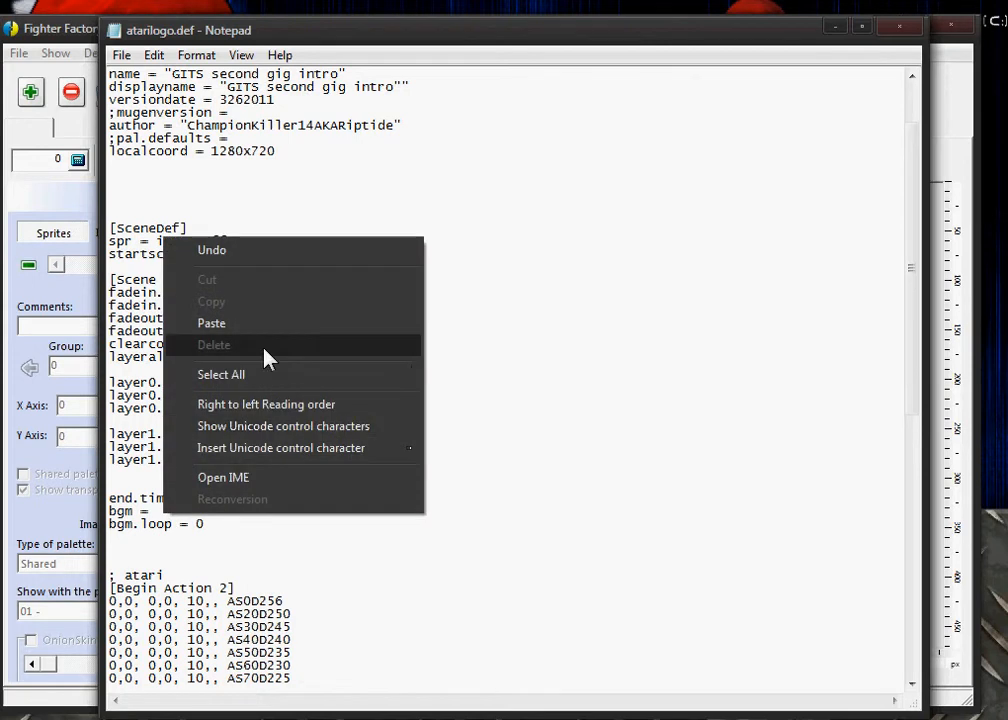
left_click(225, 323)
left_click(121, 56)
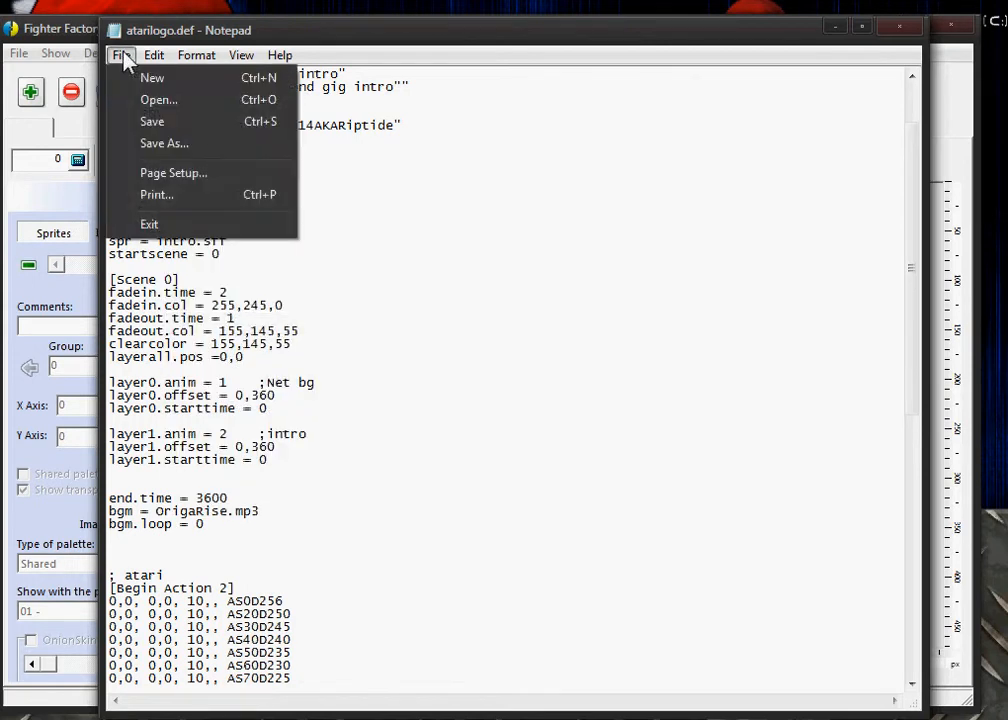
- Add a [Begin Action 2] header commented "net" above the existing action block and change that block's comment to "intro"
left_click(169, 479)
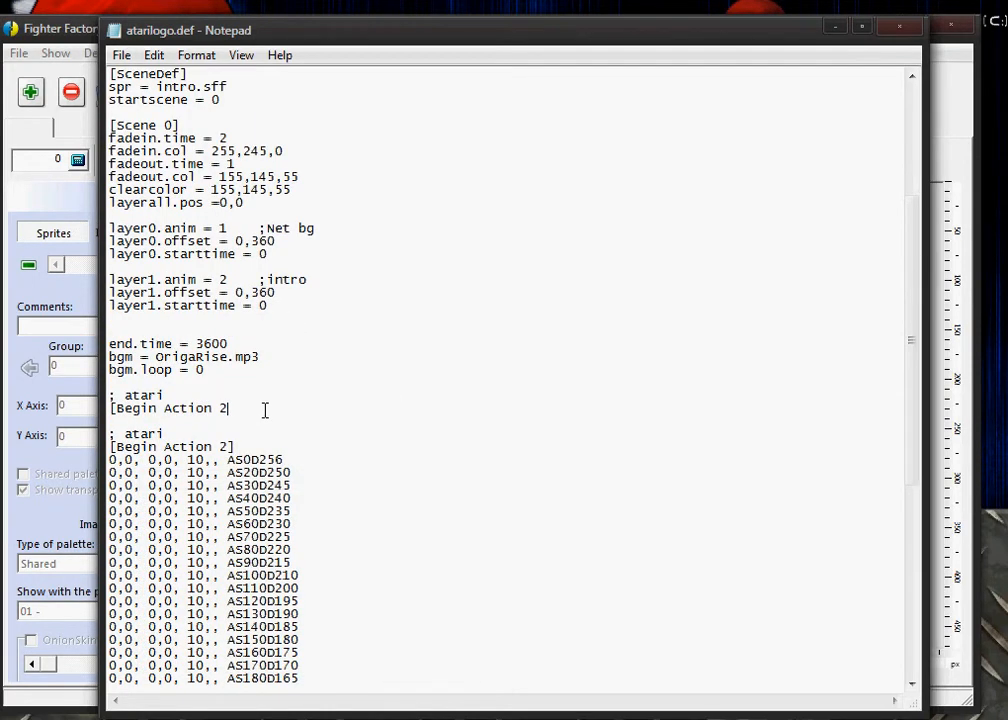
left_click(113, 404)
left_click(117, 396)
key("BackSpace")
type(";")
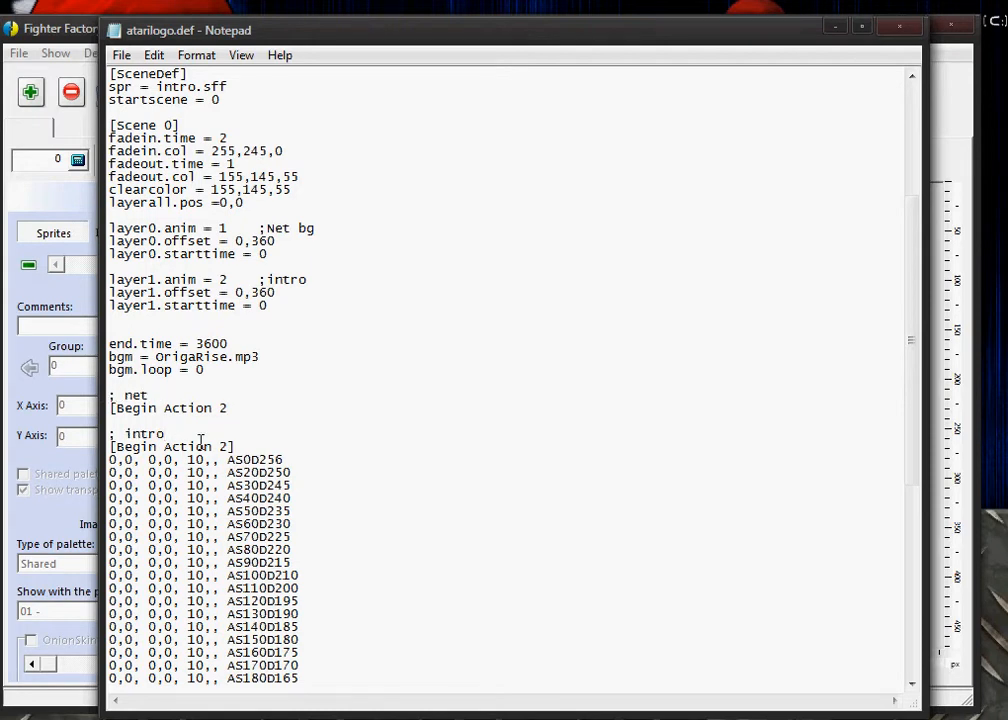
left_click(247, 405)
type("]")
key("BackSpace")
type("]")
- Copy the intro action's first frame line, 0,0, 0,0, 10,, AS0D256, to below the net action header
left_click_drag(294, 457, 109, 460)
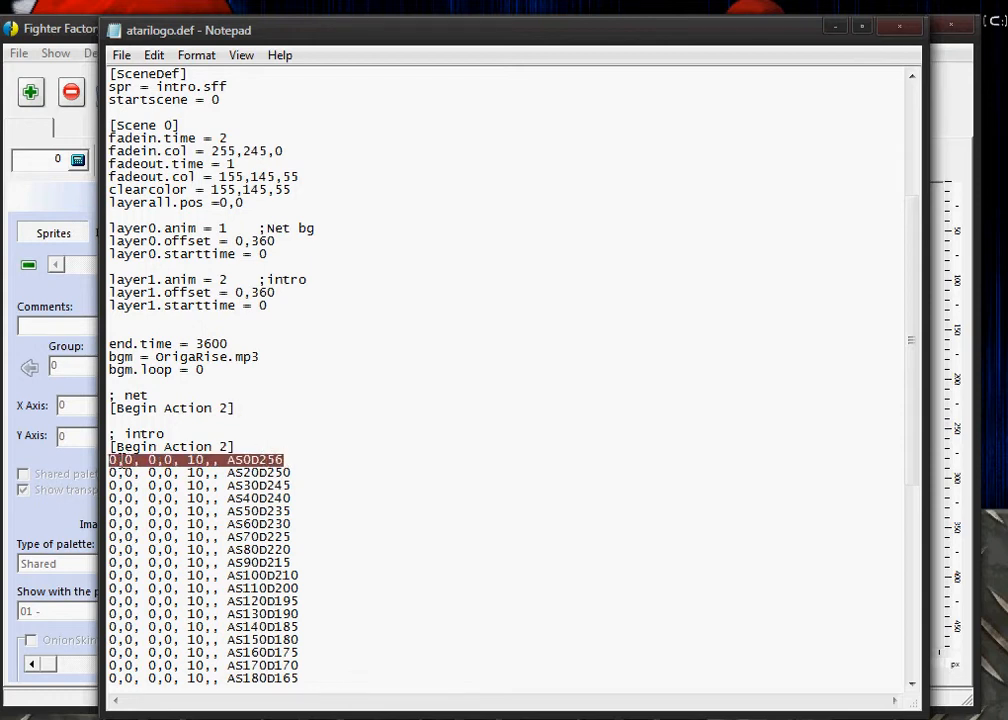
right_click(121, 461)
left_click(185, 248)
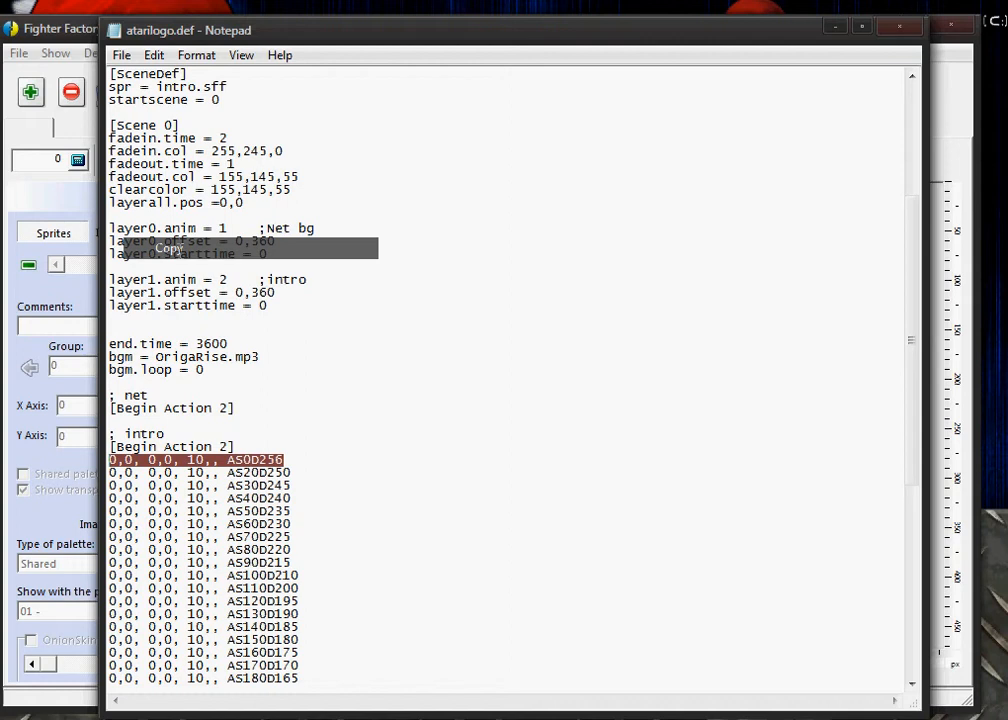
left_click(112, 432)
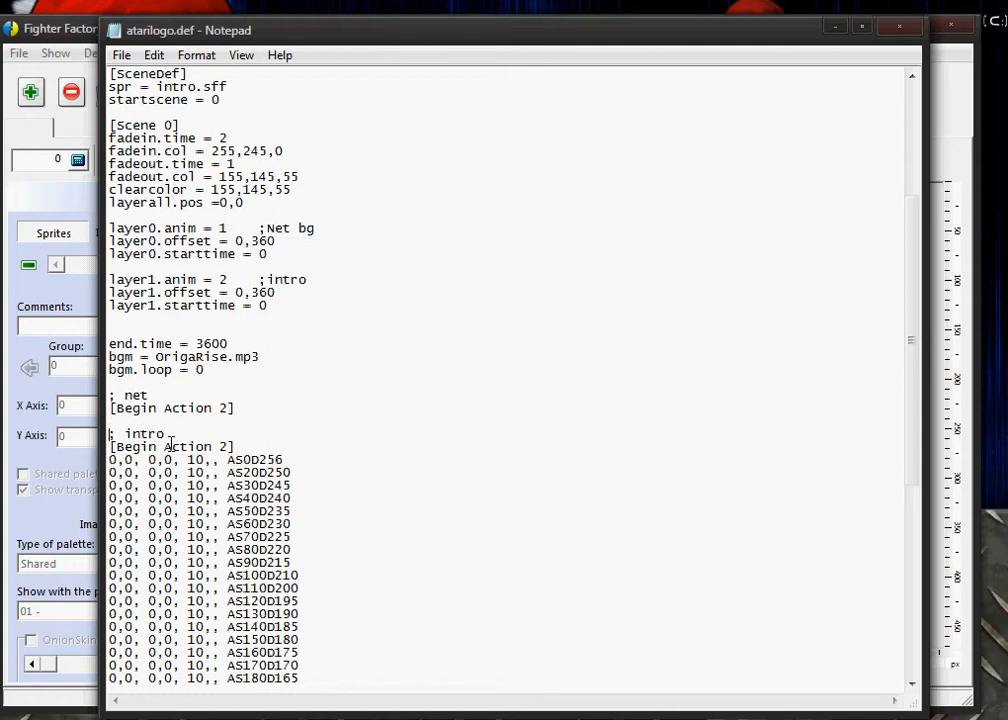
key("Return")
key("Return")
left_click(123, 421)
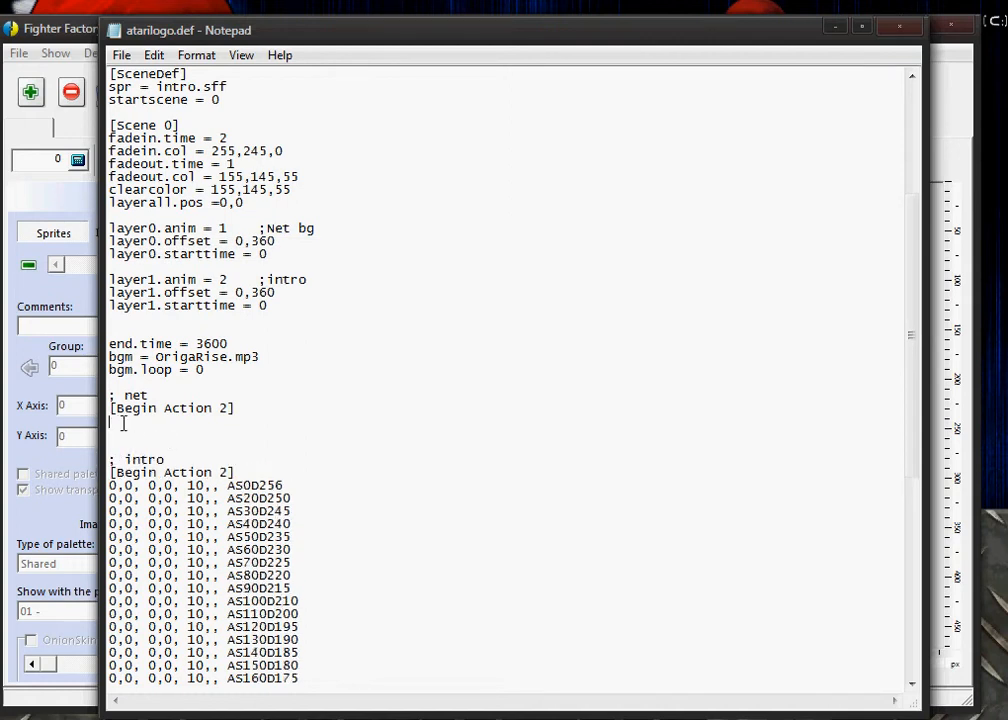
right_click(123, 421)
left_click(190, 510)
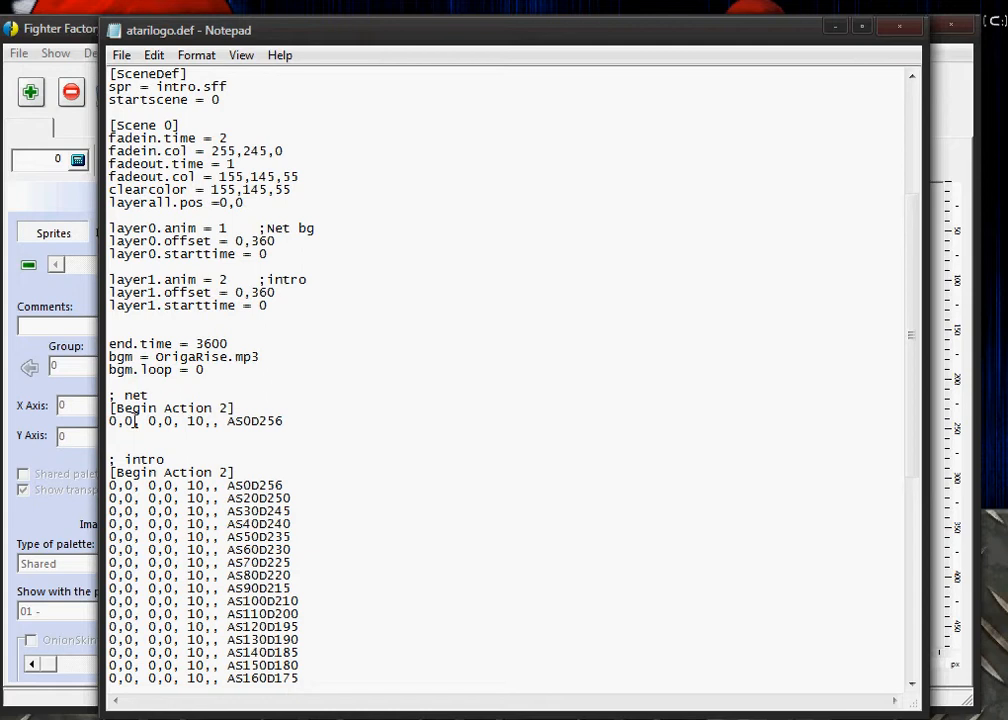
- Edit the net action's frame line to read 0,1, 0,0, -1,, without the transparency code
left_click(134, 421)
key("BackSpace")
type("1")
left_click(201, 421)
key("BackSpace")
key("BackSpace")
type("-1")
key("BackSpace")
key("BackSpace")
key("BackSpace")
key("BackSpace")
key("BackSpace")
key("BackSpace")
key("BackSpace")
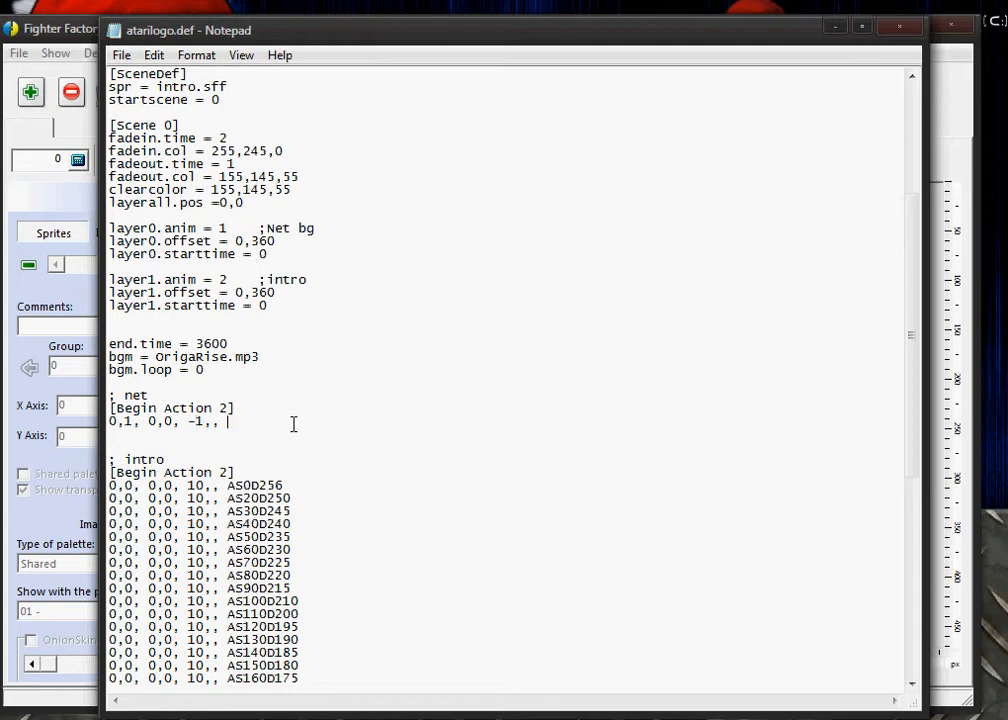
- Renumber the net action header to [Begin Action 1] and insert blank lines above its comment
left_click(229, 408)
key("BackSpace")
type("1")
left_click(110, 394)
key("Return")
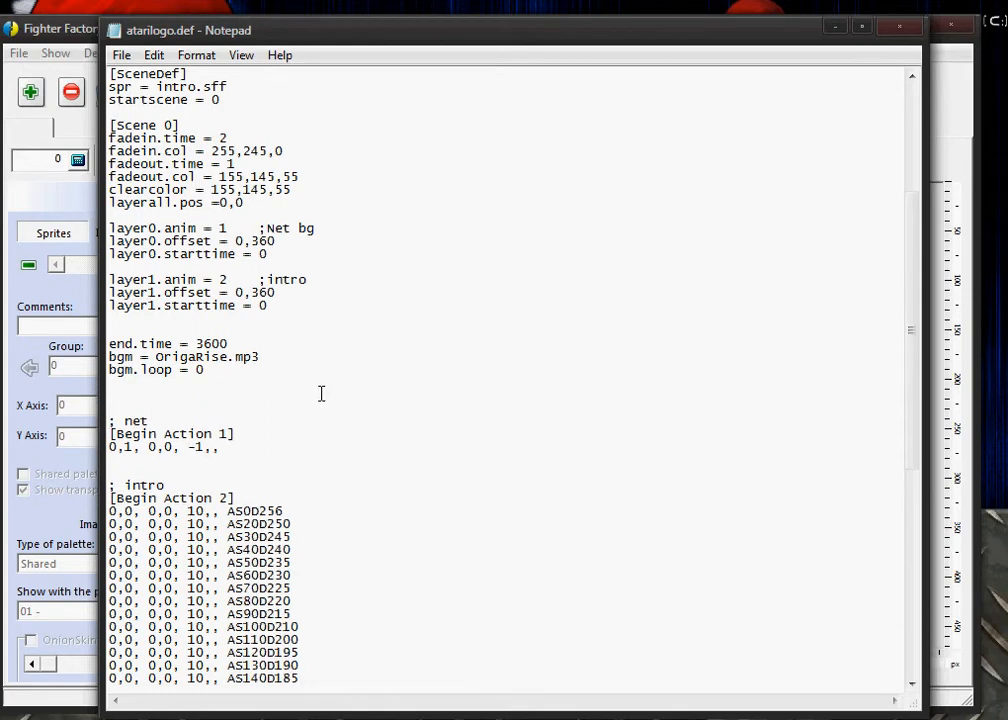
- Review the storyboard from the [Info] block down to the last frame line of the intro action
scroll(465, 456, "down", 11)
scroll(465, 456, "up", 17)
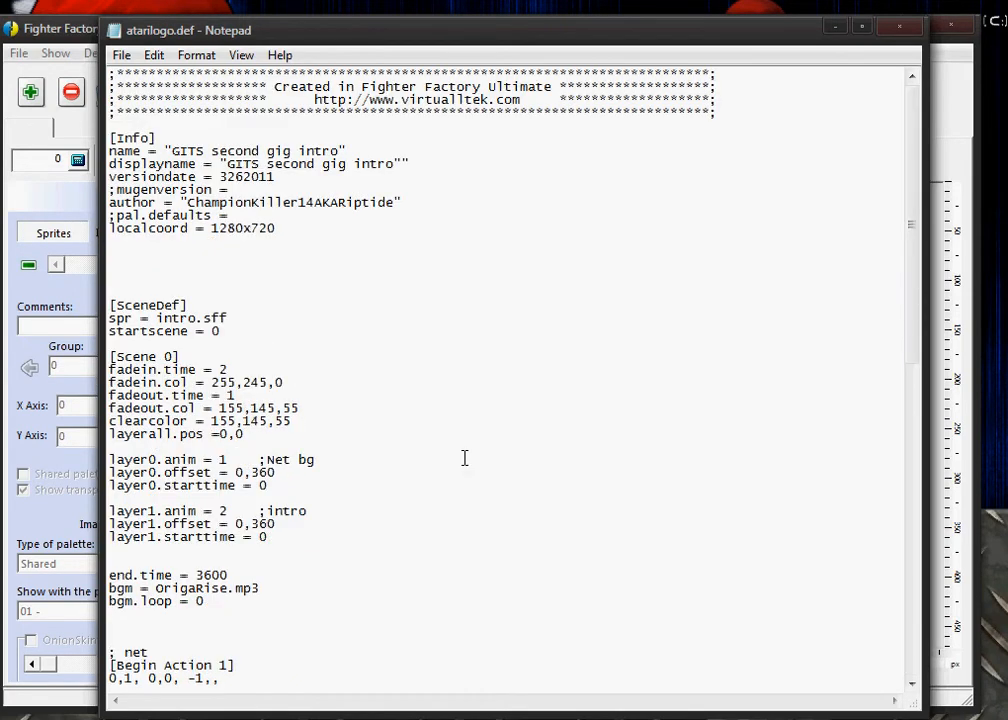
scroll(465, 458, "down", 16)
scroll(420, 594, "up", 2)
scroll(420, 594, "down", 4)
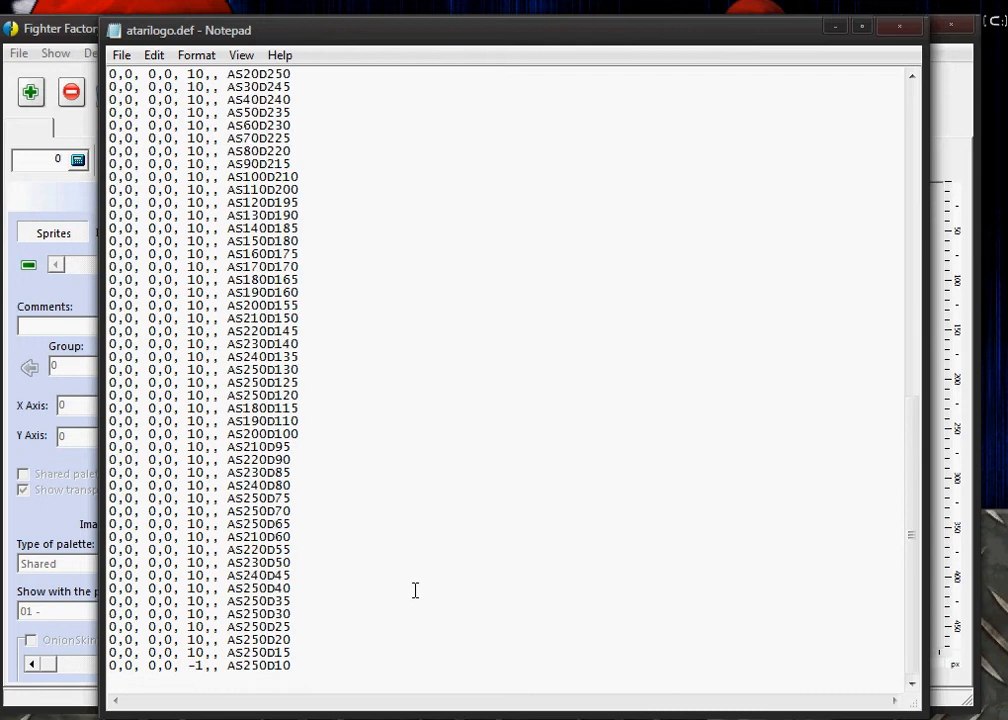
- Check the storyboard from the intro action's frame lines up to the [Info] block and save atarilogo.def
scroll(415, 590, "up", 5)
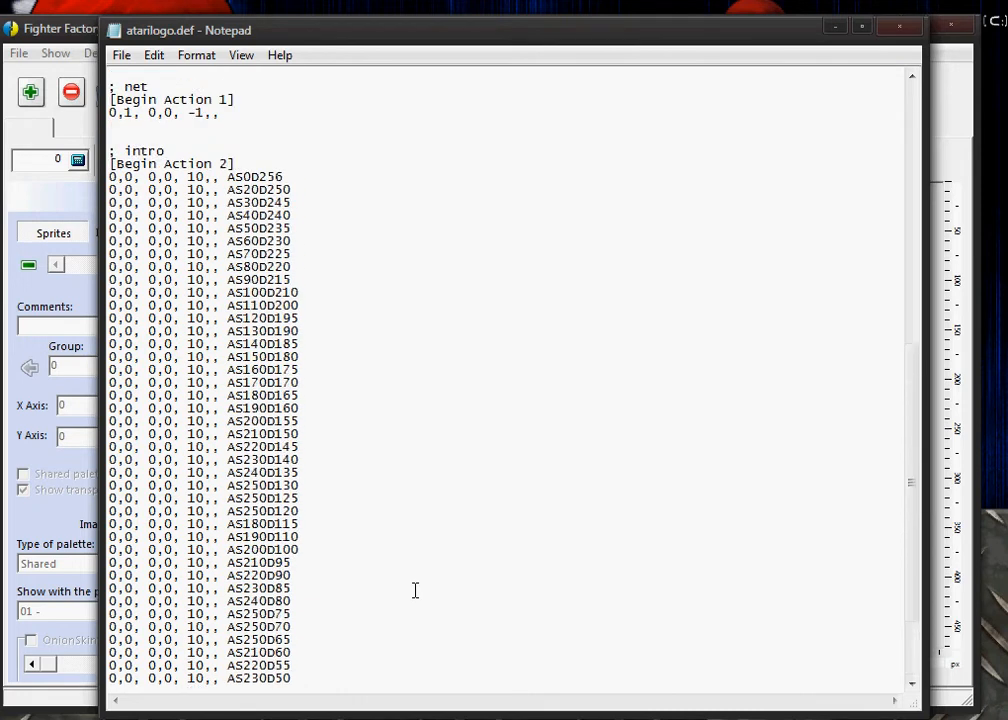
scroll(410, 593, "down", 2)
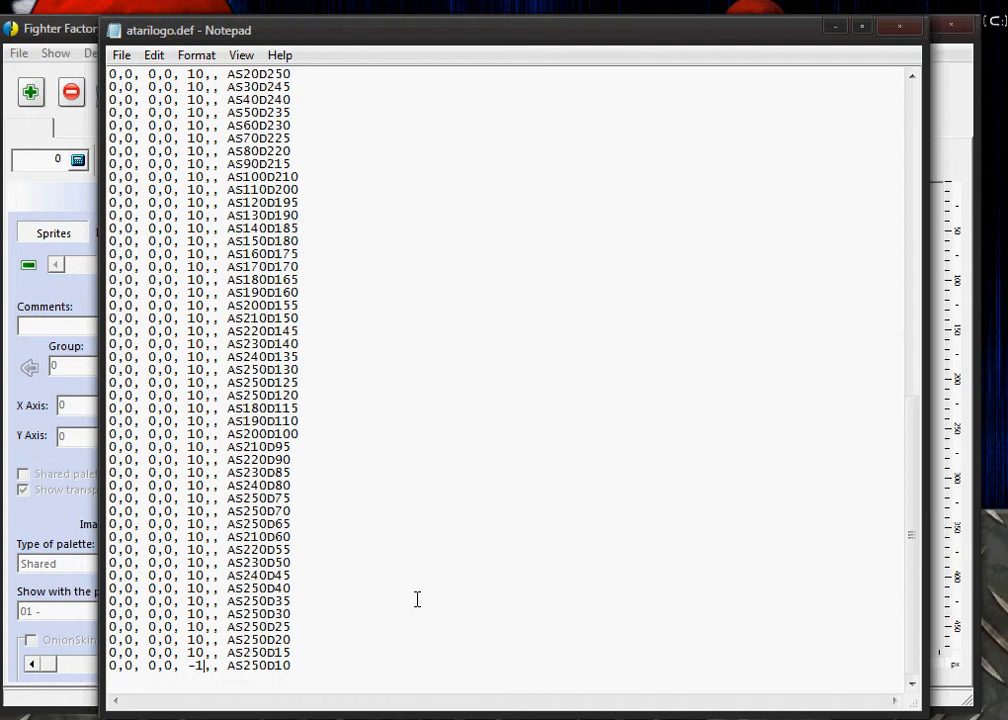
scroll(417, 599, "up", 13)
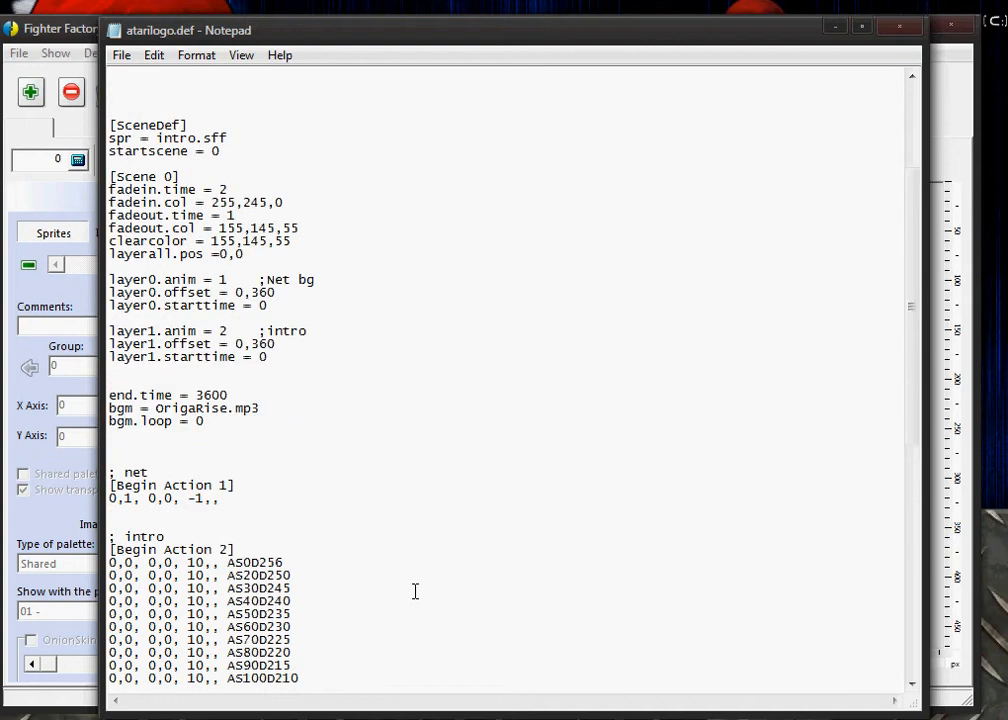
scroll(415, 591, "up", 5)
scroll(412, 592, "down", 3)
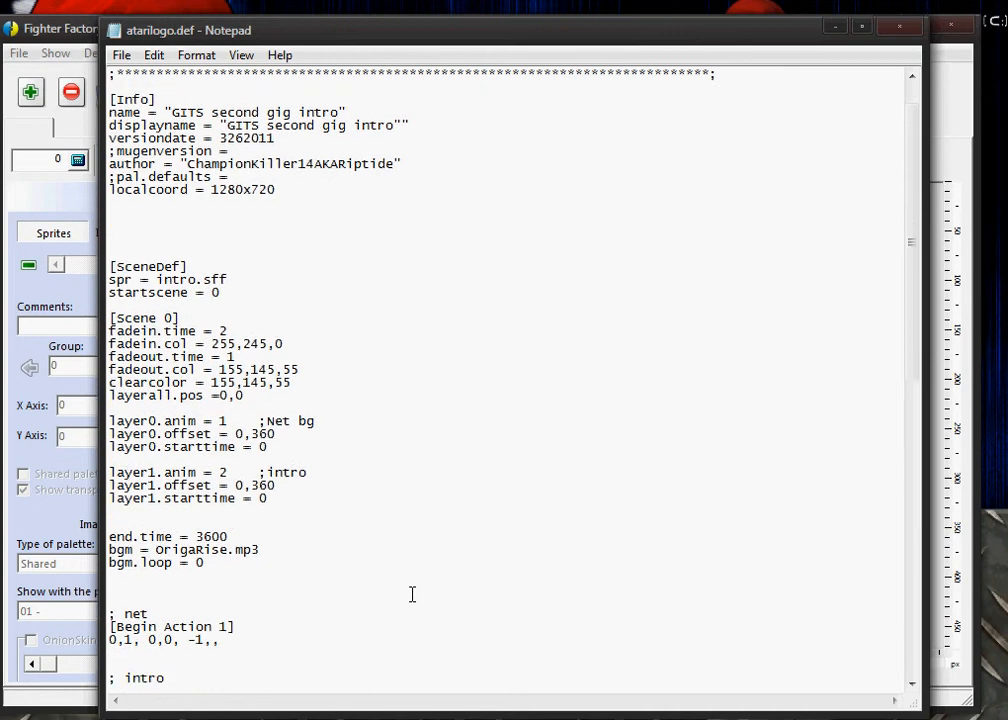
left_click(121, 55)
left_click(115, 119)
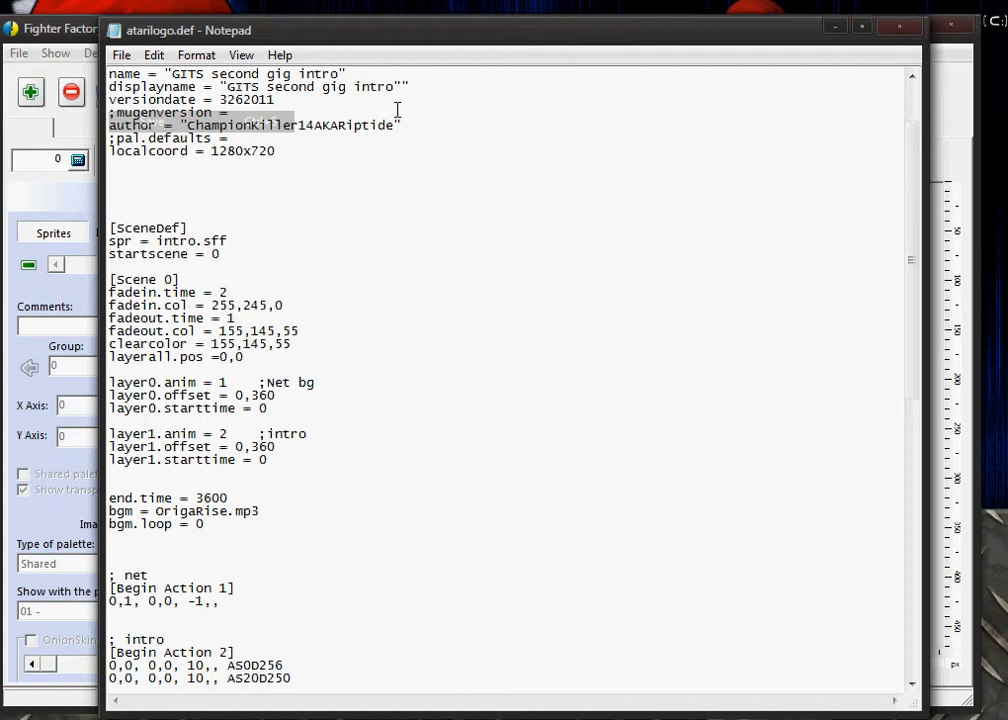
- Switch to Fighter Factory and add introbg.pcx from the FinalPCX folder as the sprite for group 0, image 0
left_click(834, 27)
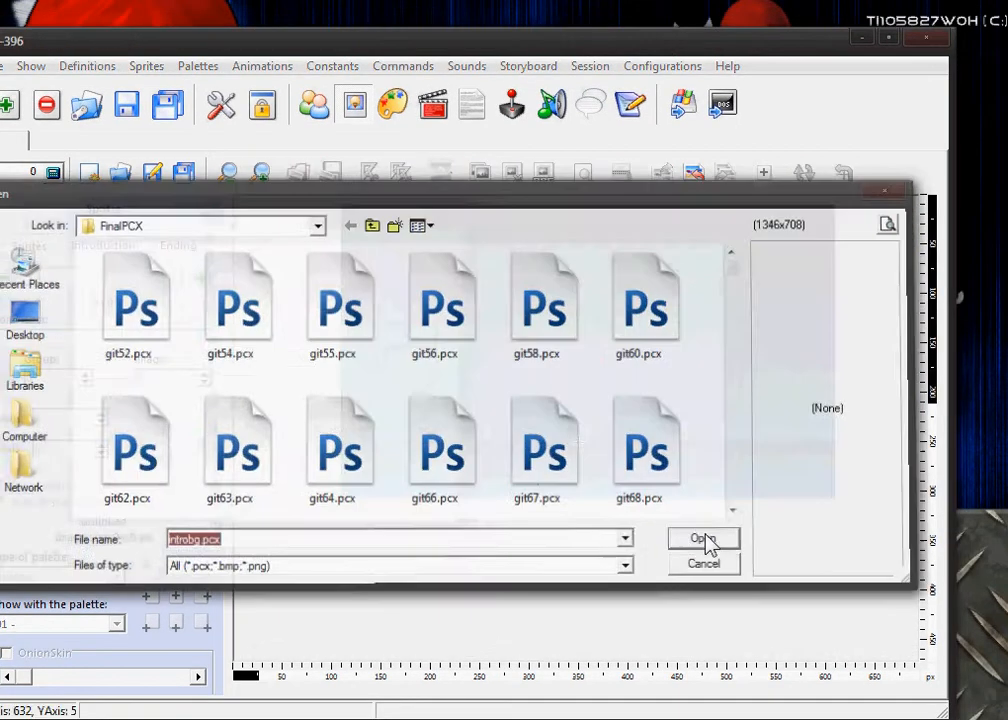
left_click(705, 541)
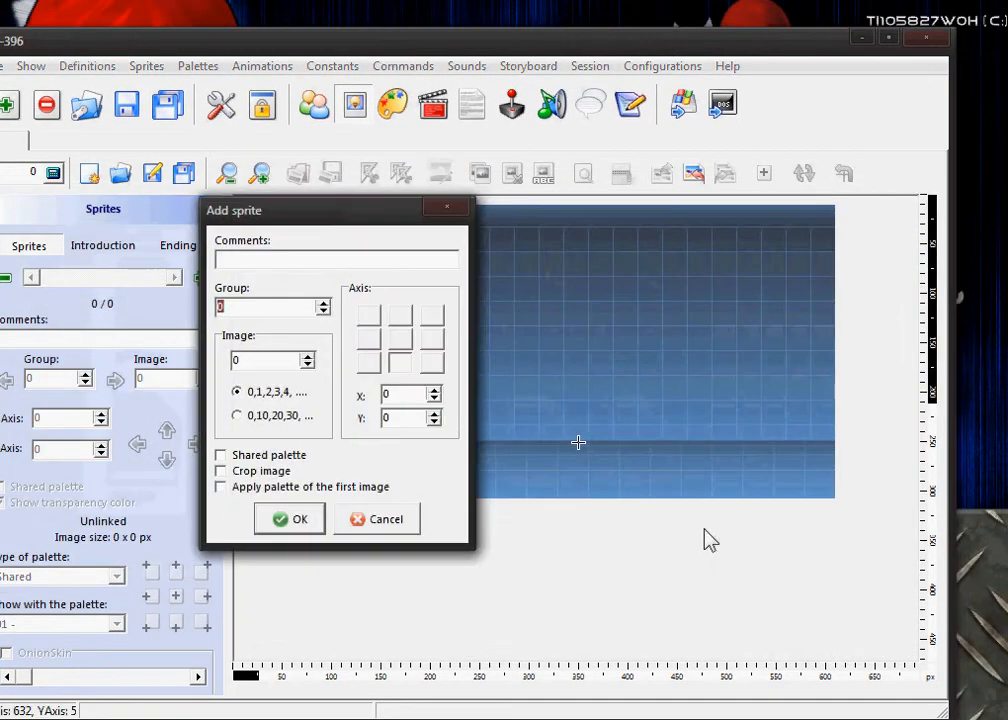
left_click(289, 520)
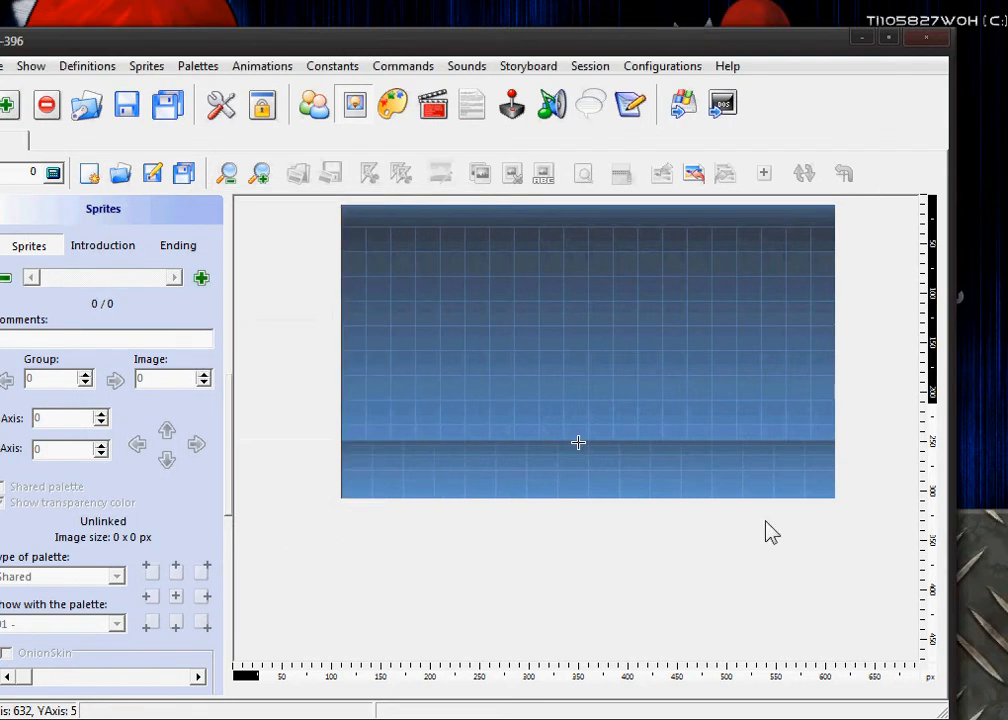
left_click_drag(558, 47, 596, 44)
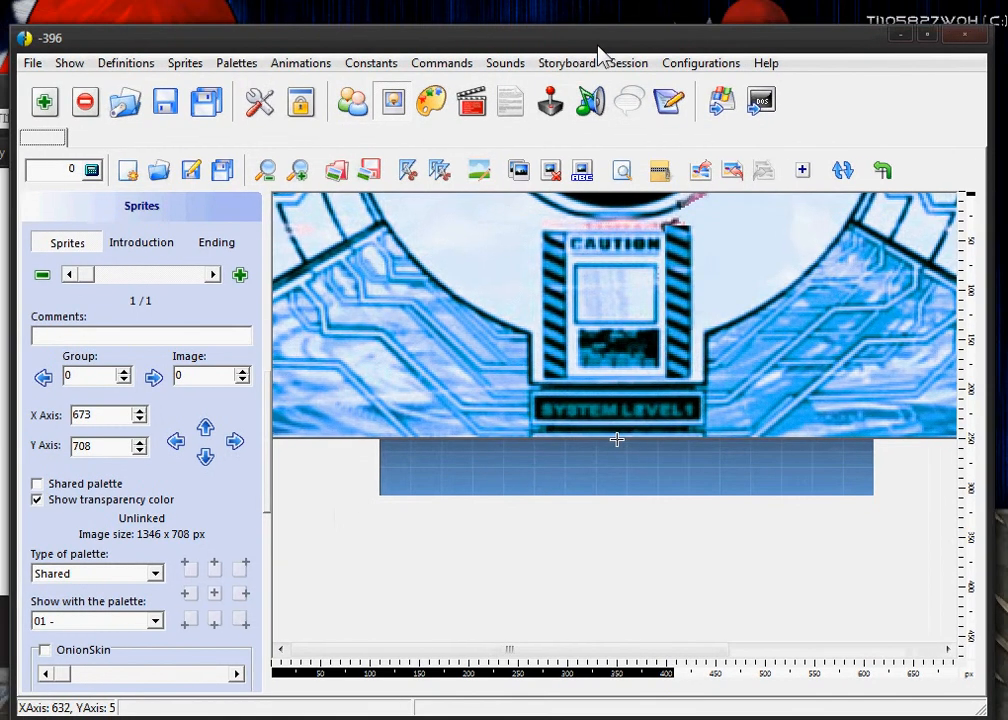
left_click(6, 115)
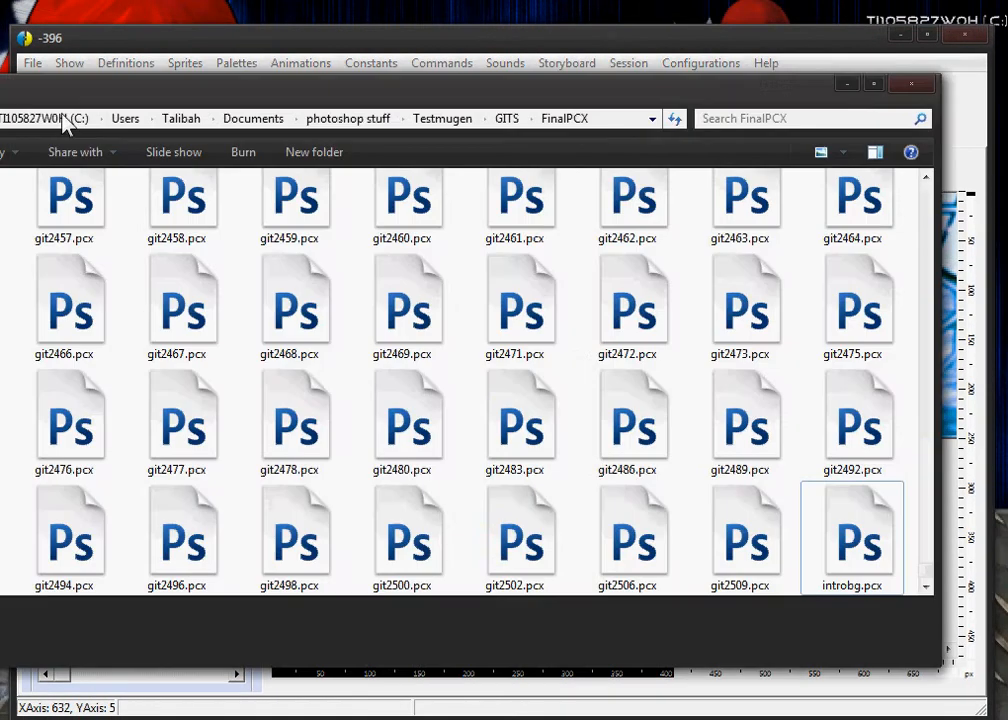
left_click(846, 86)
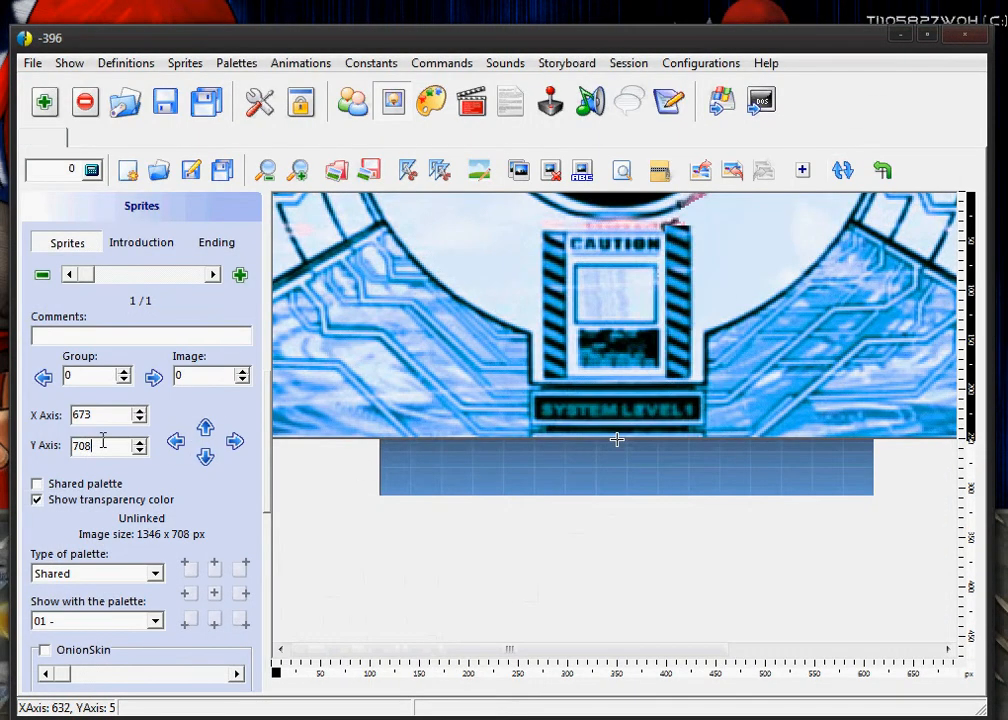
- Set the background sprite's X axis to 640 and its Y axis to 360
key("BackSpace")
key("BackSpace")
key("BackSpace")
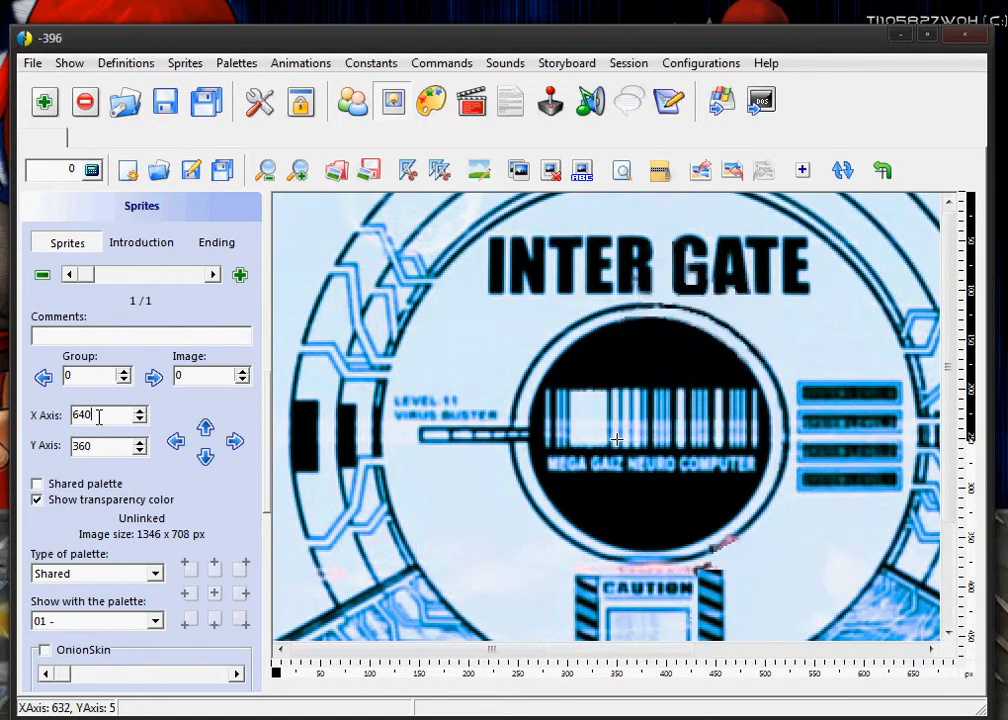
- Switch to atarilogo.def in Notepad and edit the net action's frame line to read 0,0, 0,0, -1
left_click(475, 716)
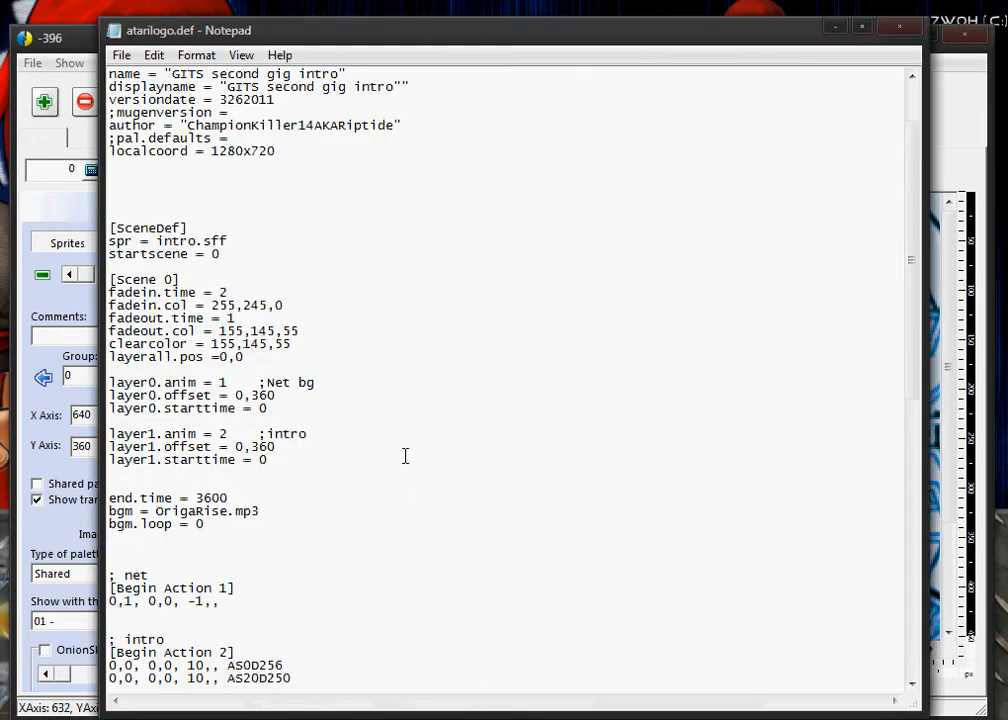
scroll(405, 456, "down", 6)
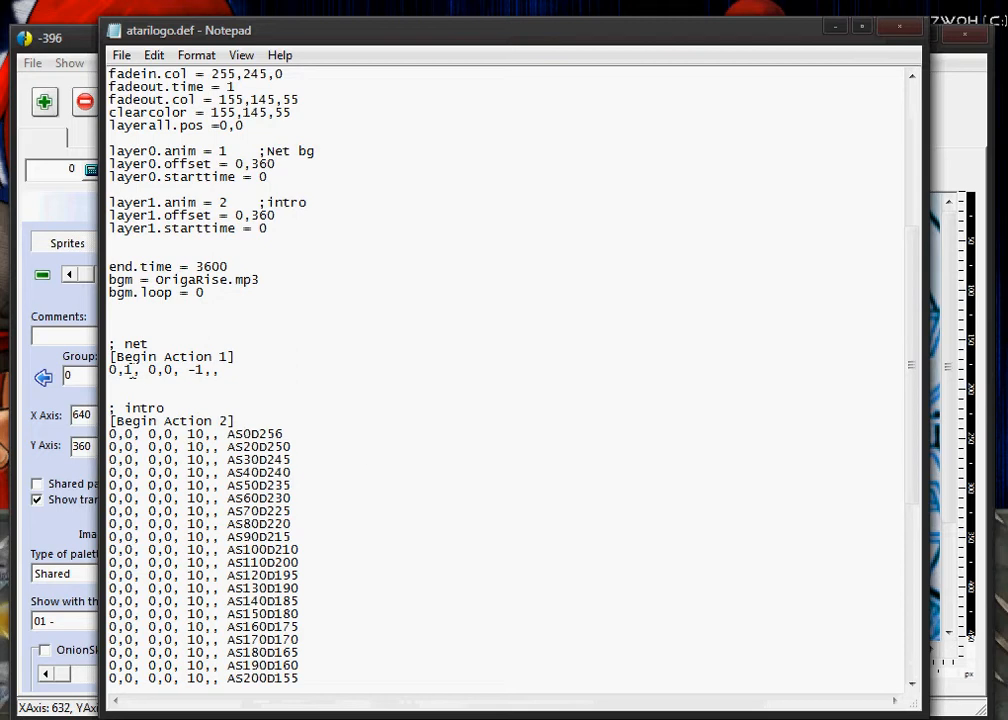
left_click(133, 370)
key("BackSpace")
type("0")
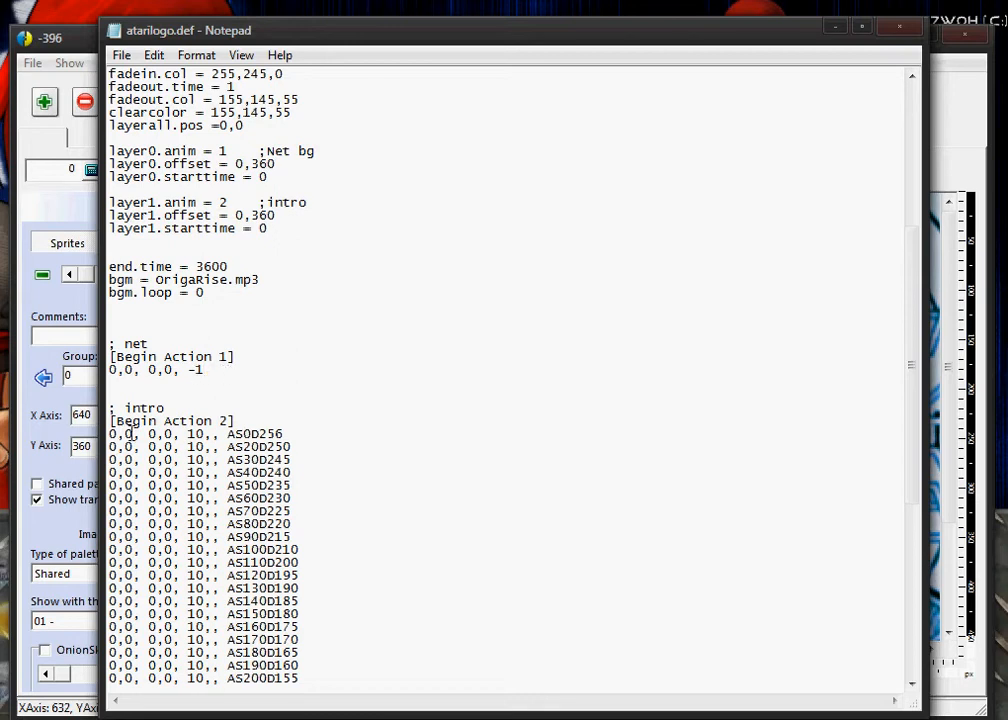
- Set the image numbers of the intro action's first two frame lines to 1 and 2
left_click(134, 434)
key("BackSpace")
type("1")
key("BackSpace")
type("2")
scroll(363, 434, "down", 10)
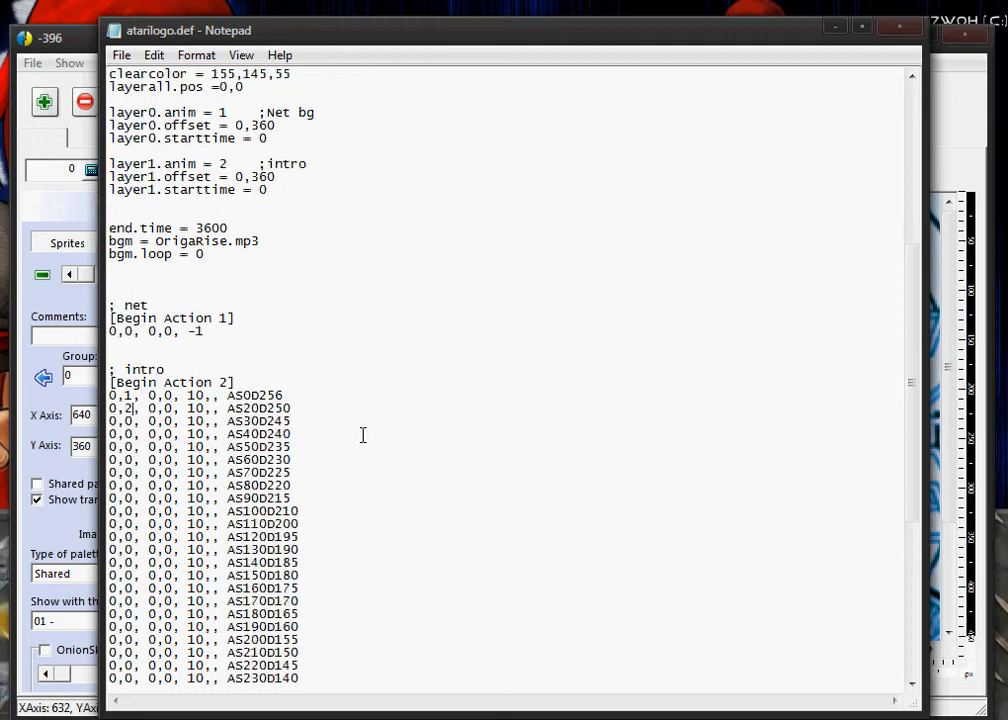
scroll(363, 434, "up", 10)
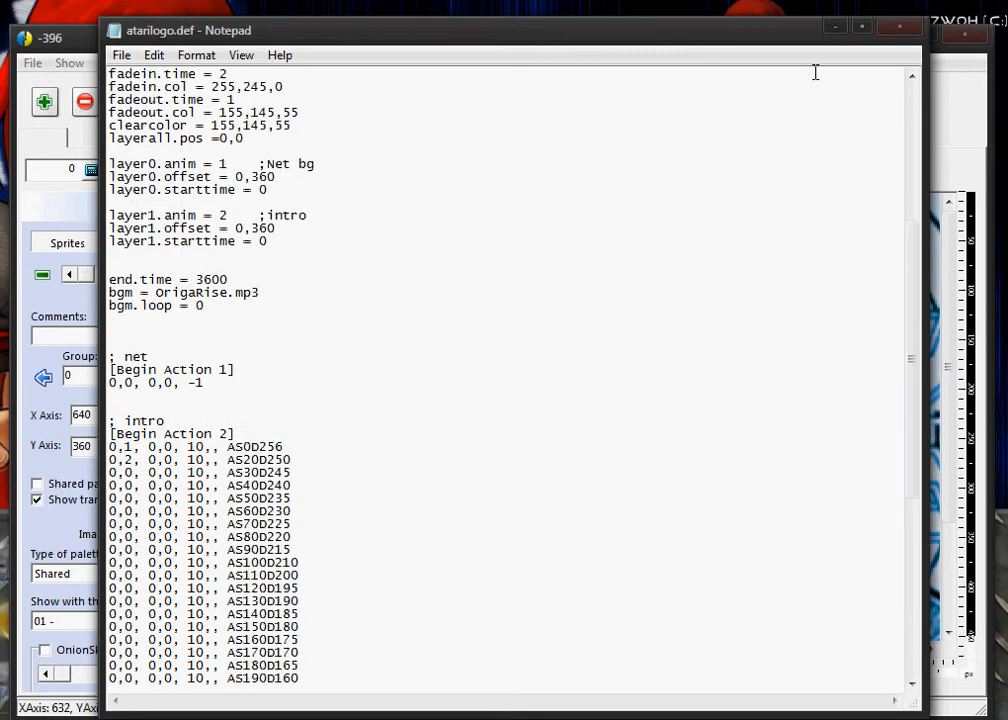
- Switch to Fighter Factory, start adding more sprites from FinalPCX and clear the suggested file name
left_click(836, 28)
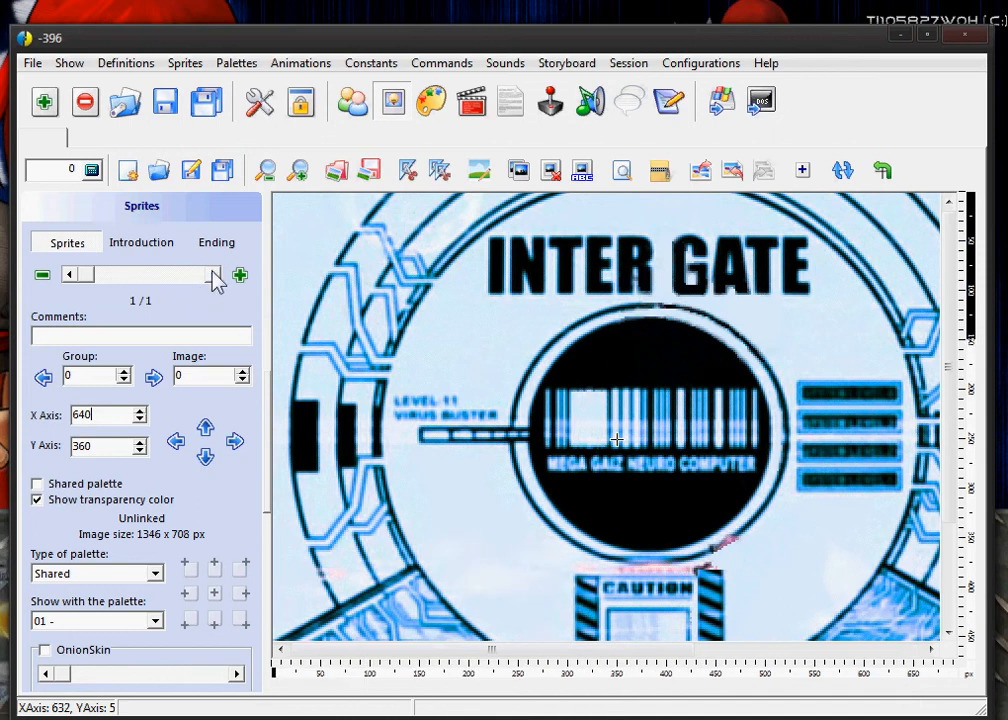
left_click(242, 277)
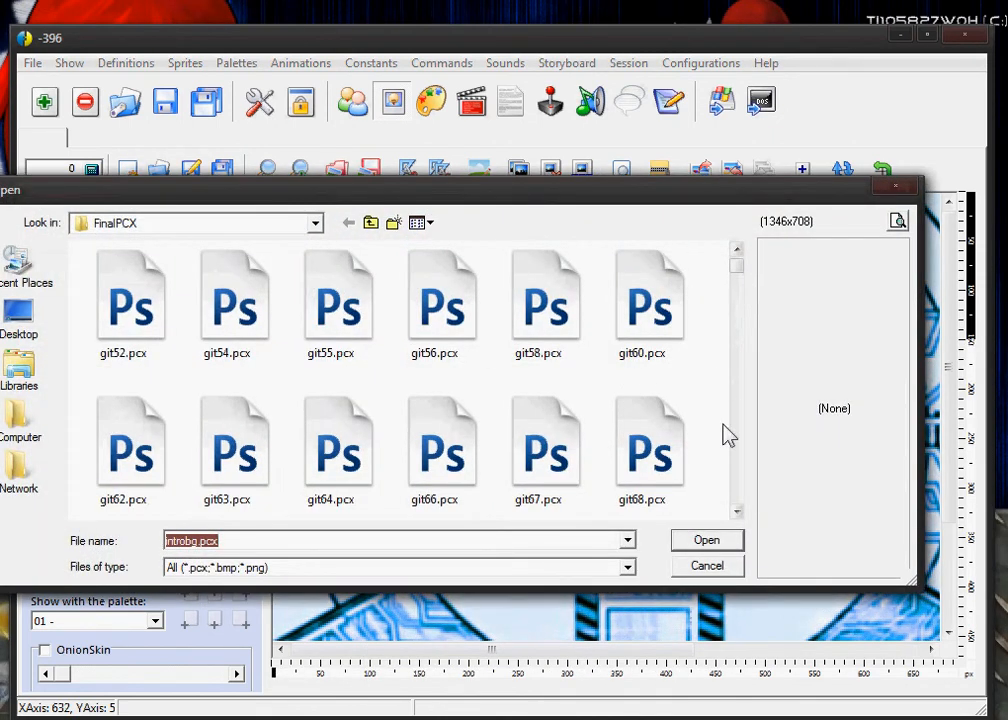
scroll(733, 412, "down", 3)
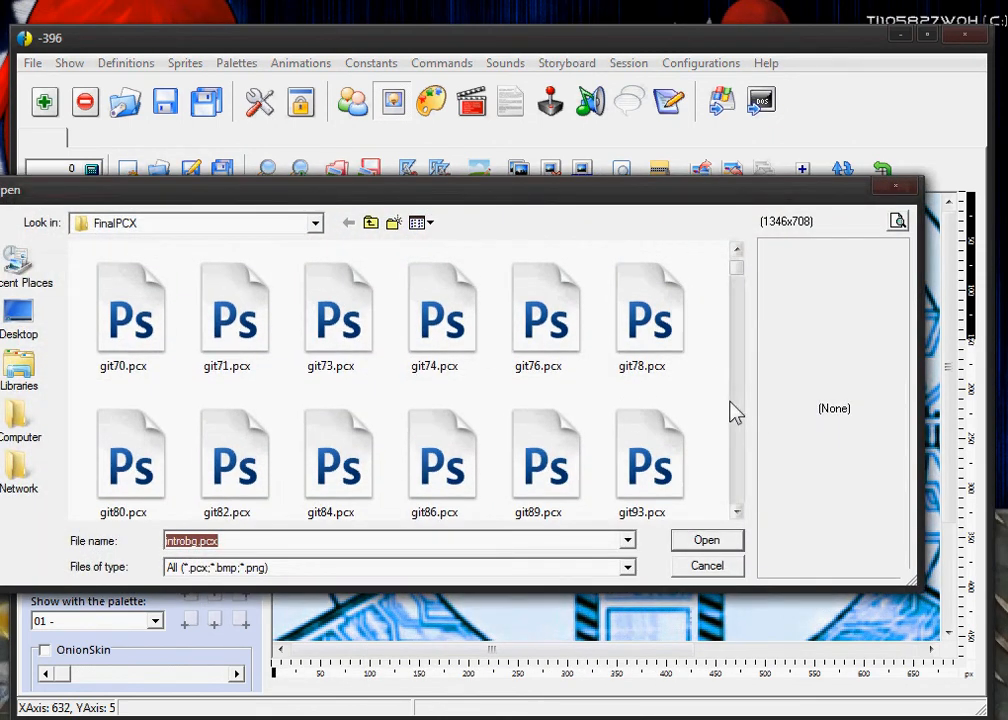
left_click(230, 538)
left_click_drag(245, 540, 165, 540)
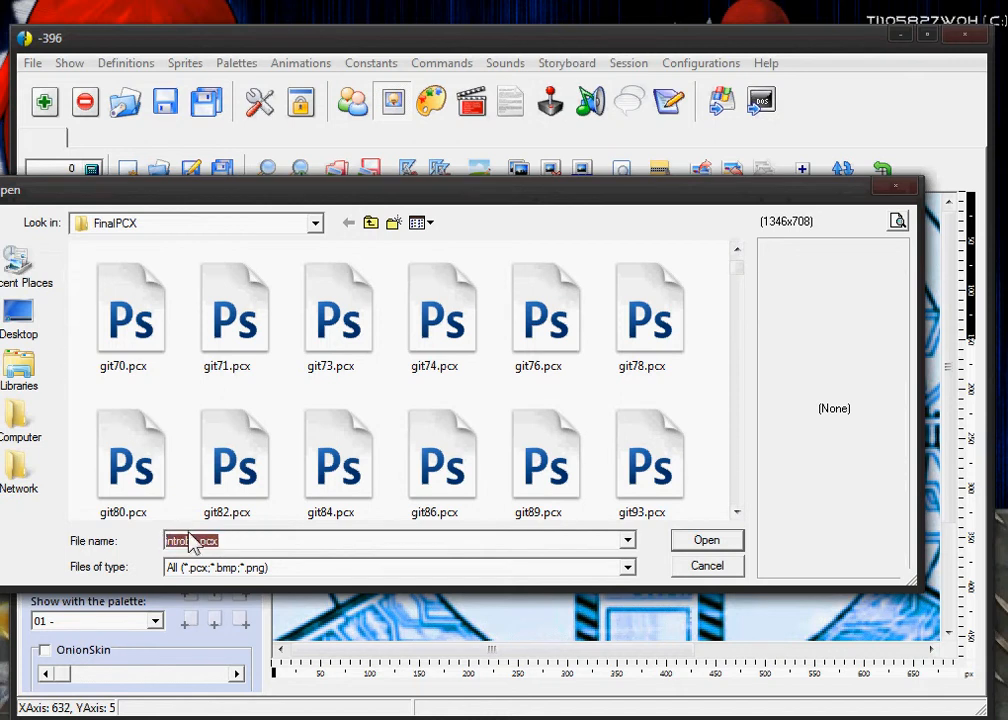
right_click(205, 541)
left_click(234, 313)
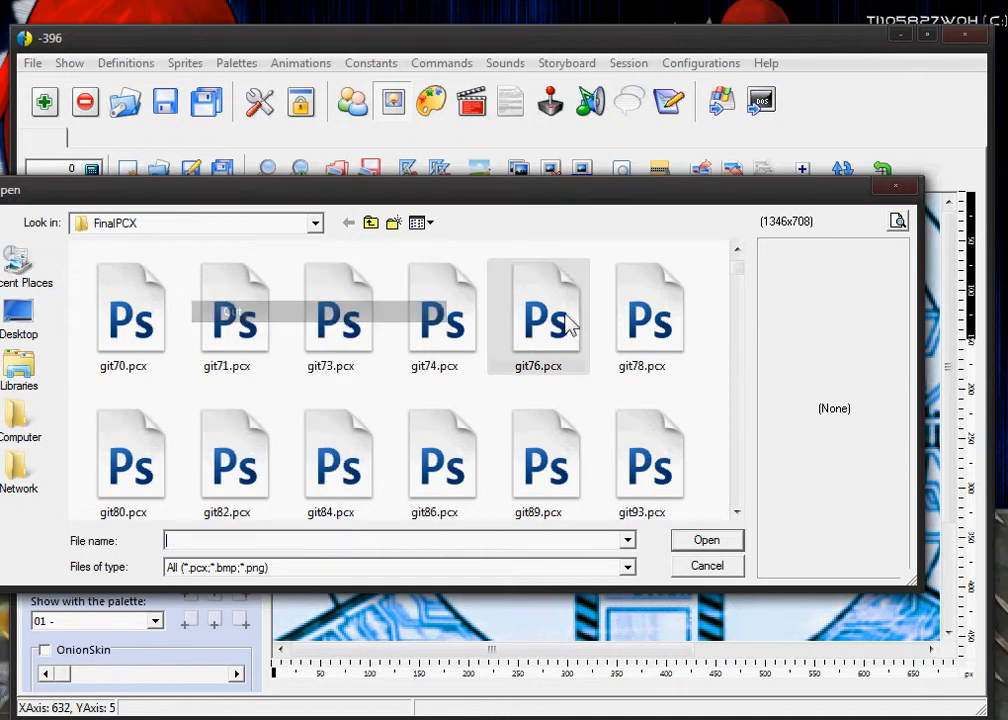
- Try selecting all FinalPCX images with the list sorted by name in descending order, and restore the ascending order
scroll(745, 258, "up", 3)
right_click(708, 298)
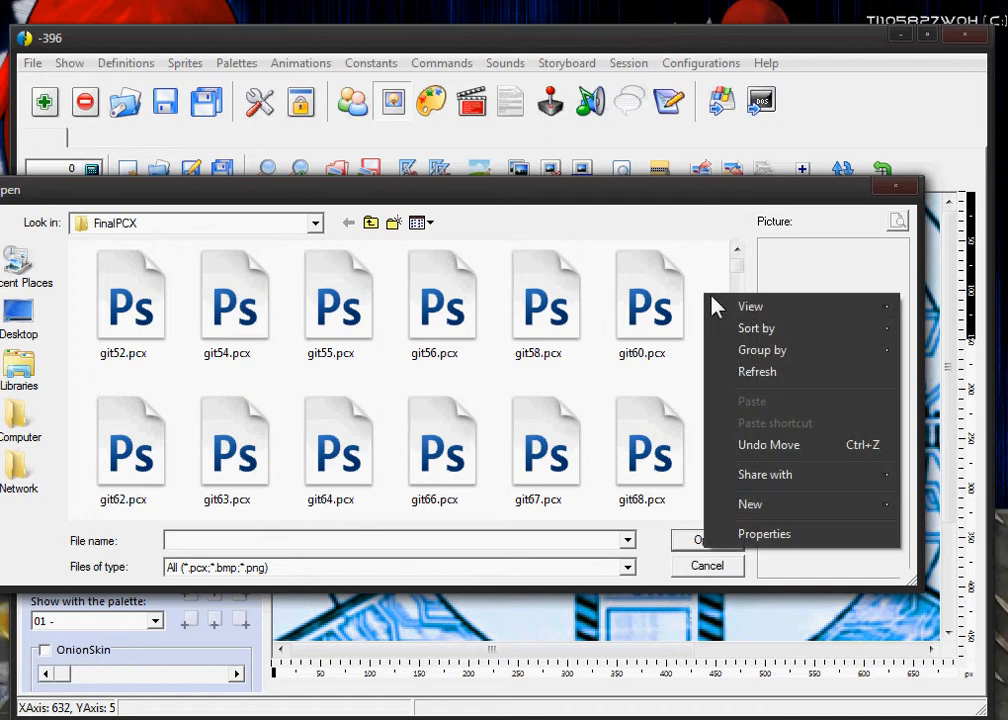
mouse_move(805, 333)
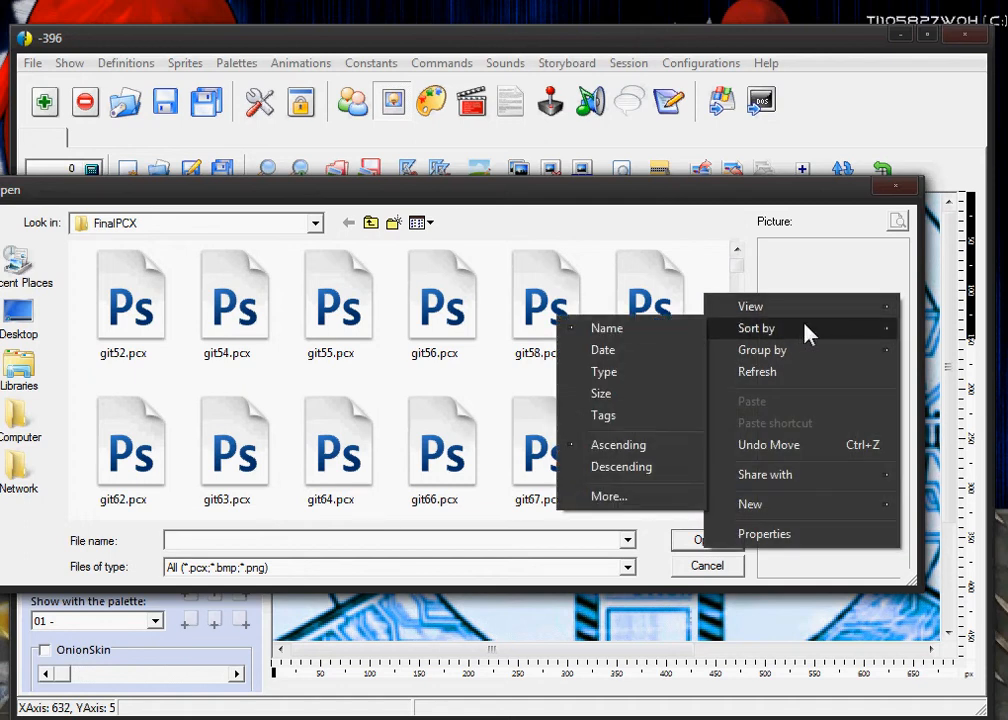
left_click(605, 329)
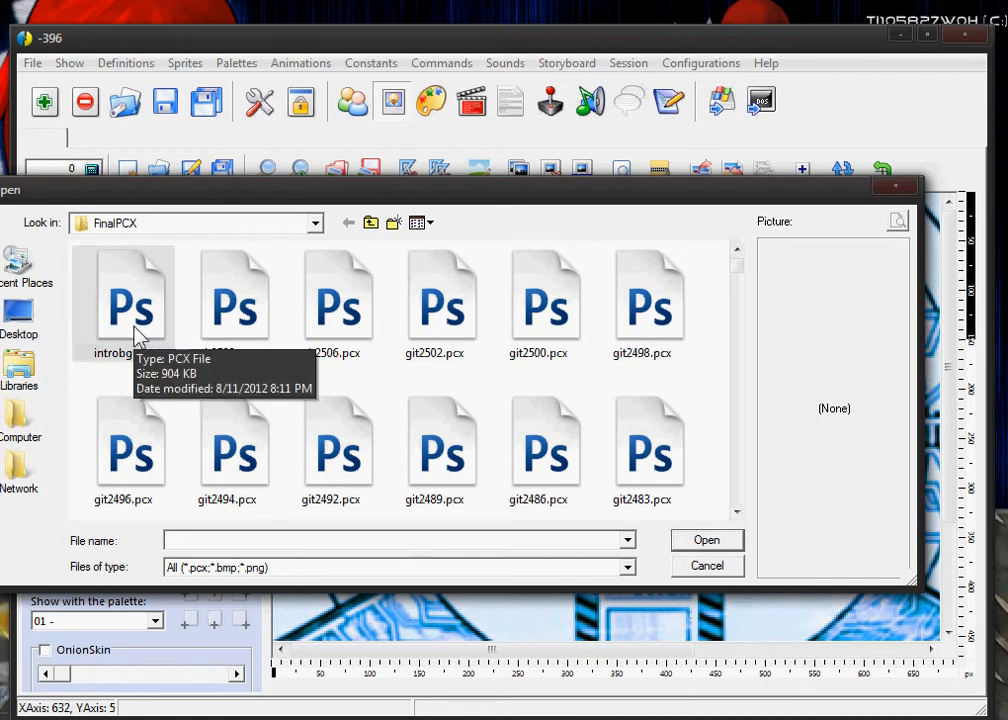
left_click(234, 304)
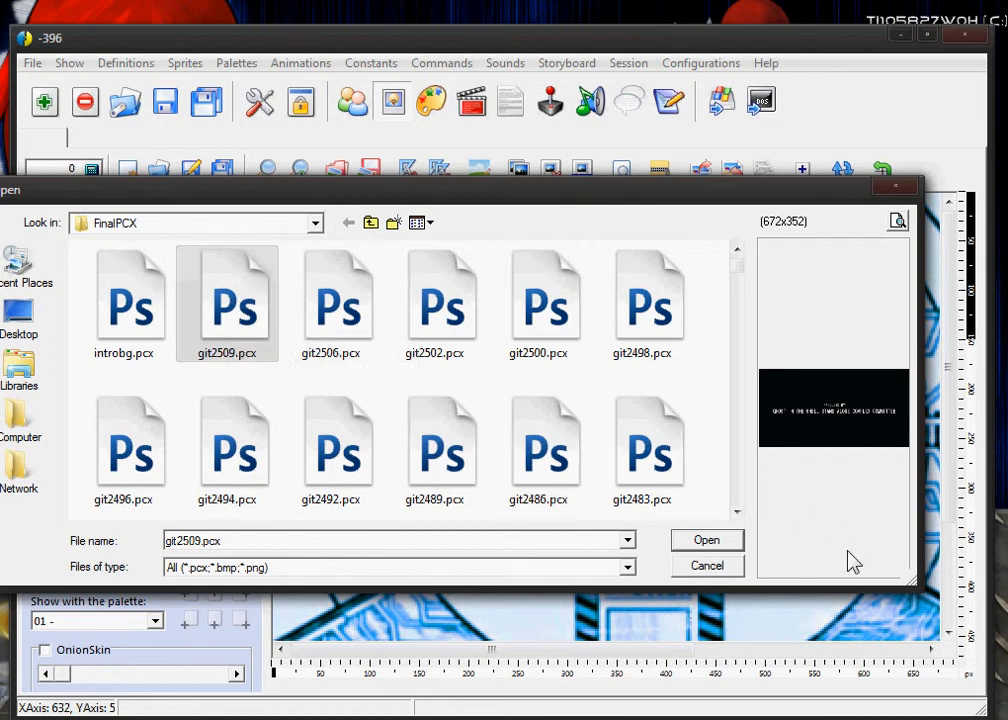
left_click_drag(740, 268, 742, 517)
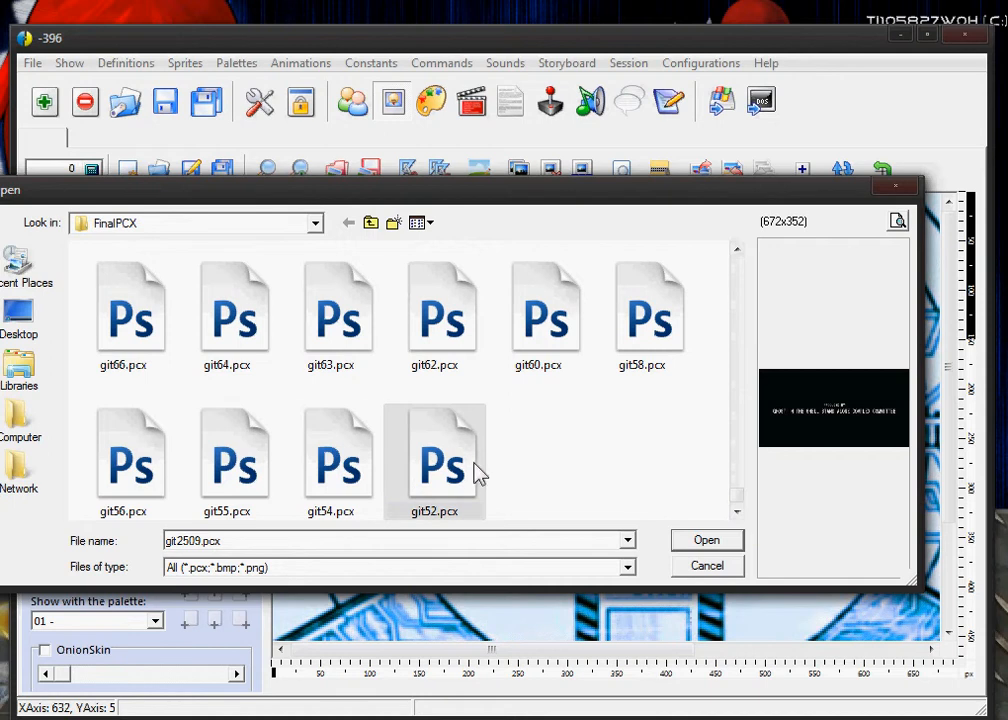
key("ctrl+a")
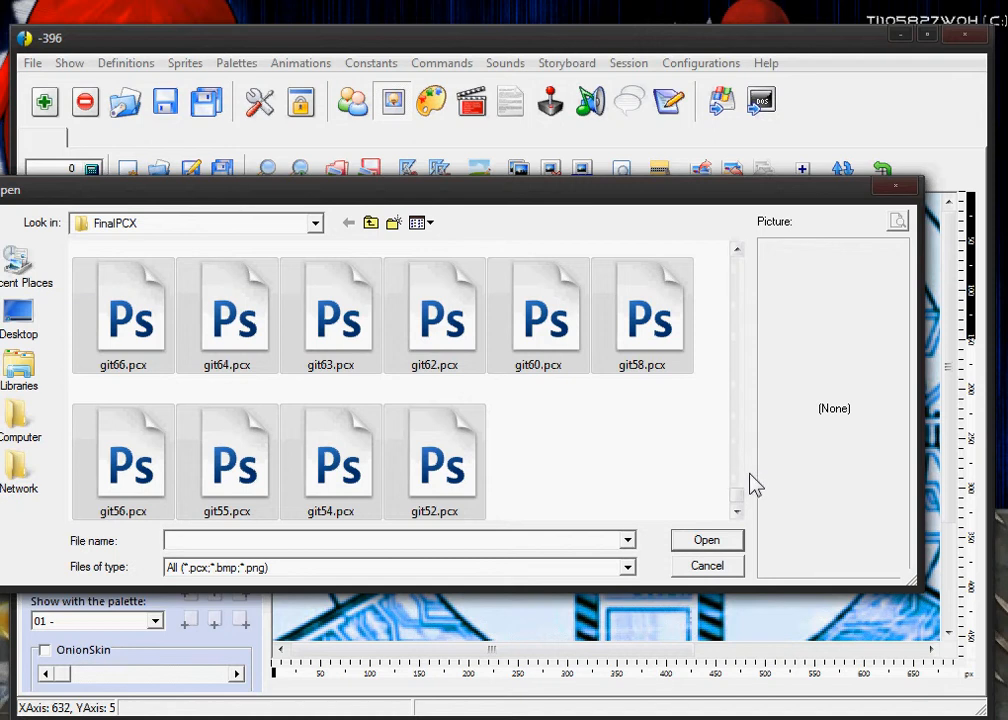
left_click_drag(741, 505, 741, 258)
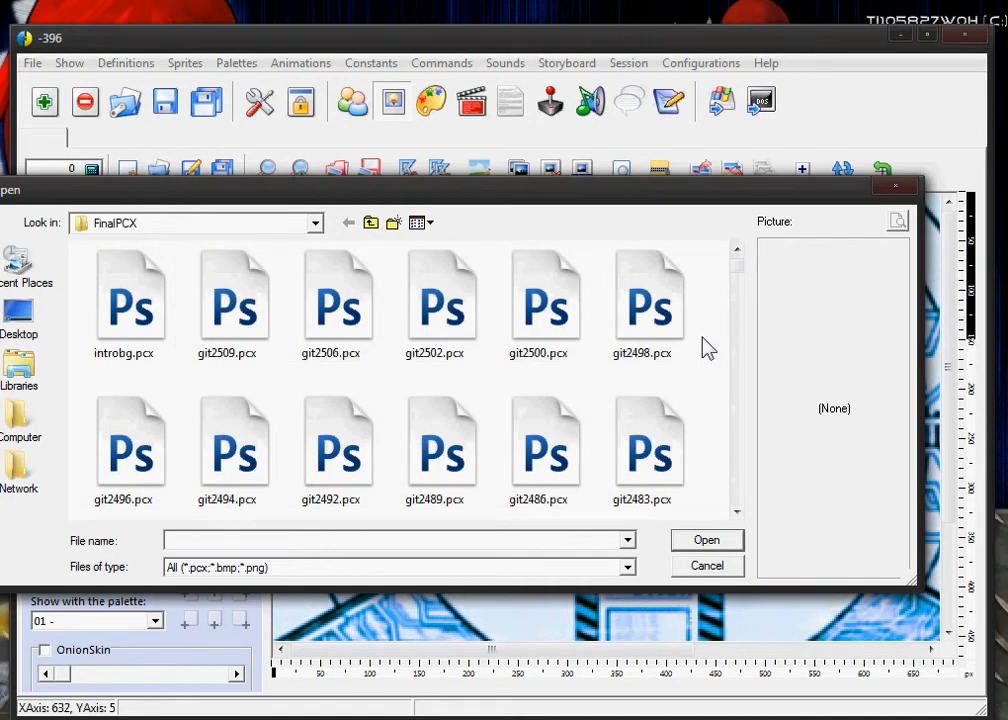
right_click(704, 342)
mouse_move(790, 376)
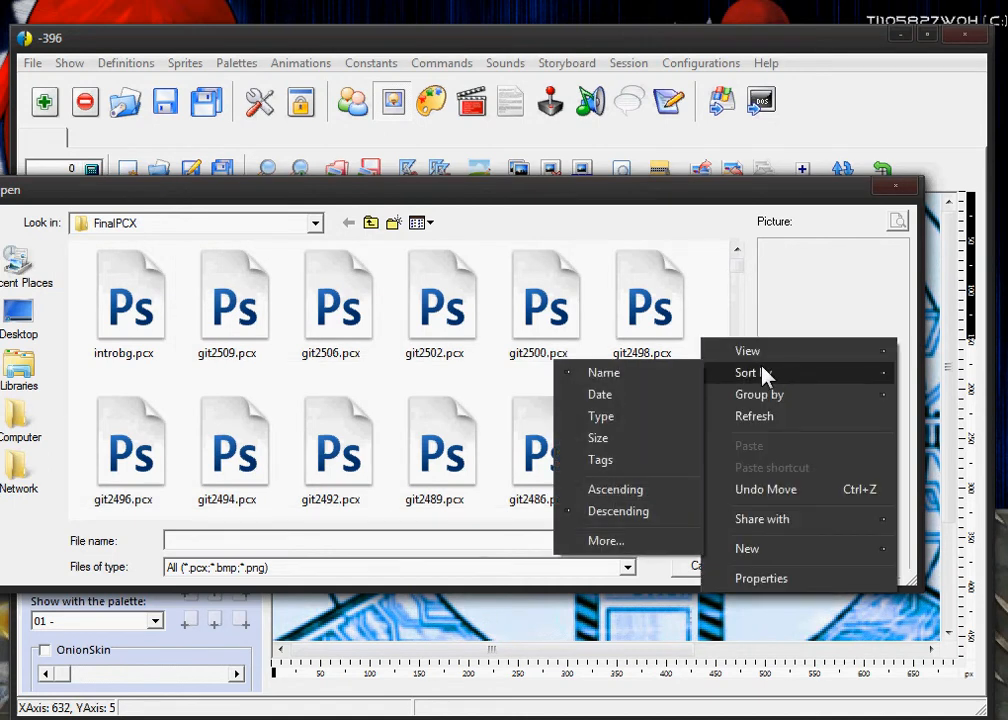
left_click(612, 374)
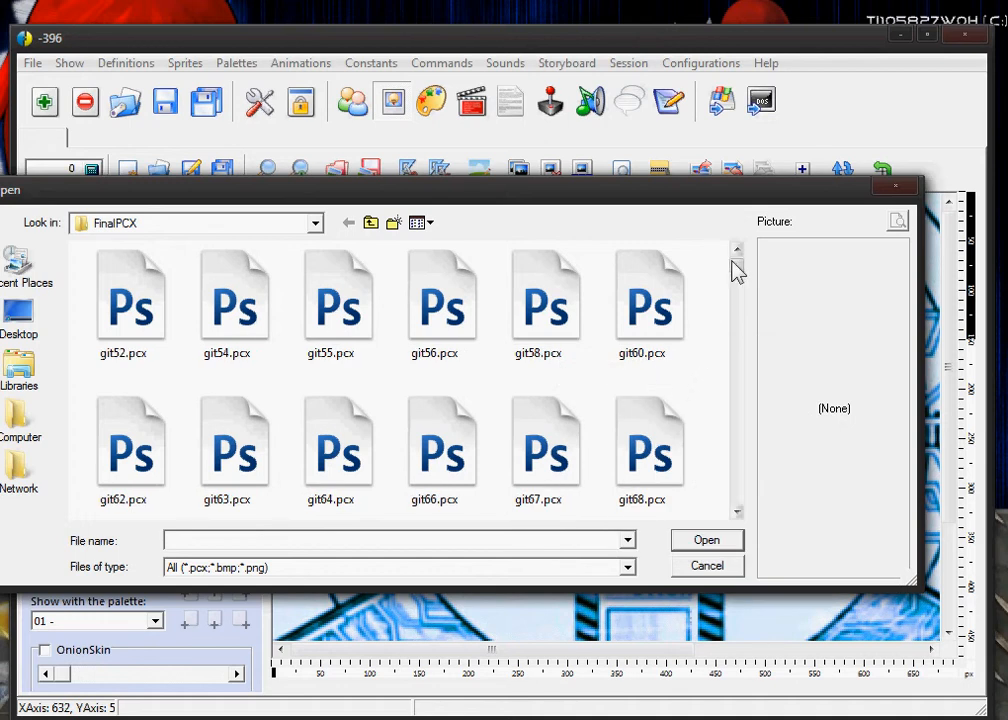
- Select the frames git52.pcx through git2509.pcx without introbg.pcx and open them for adding as sprites
left_click(133, 315)
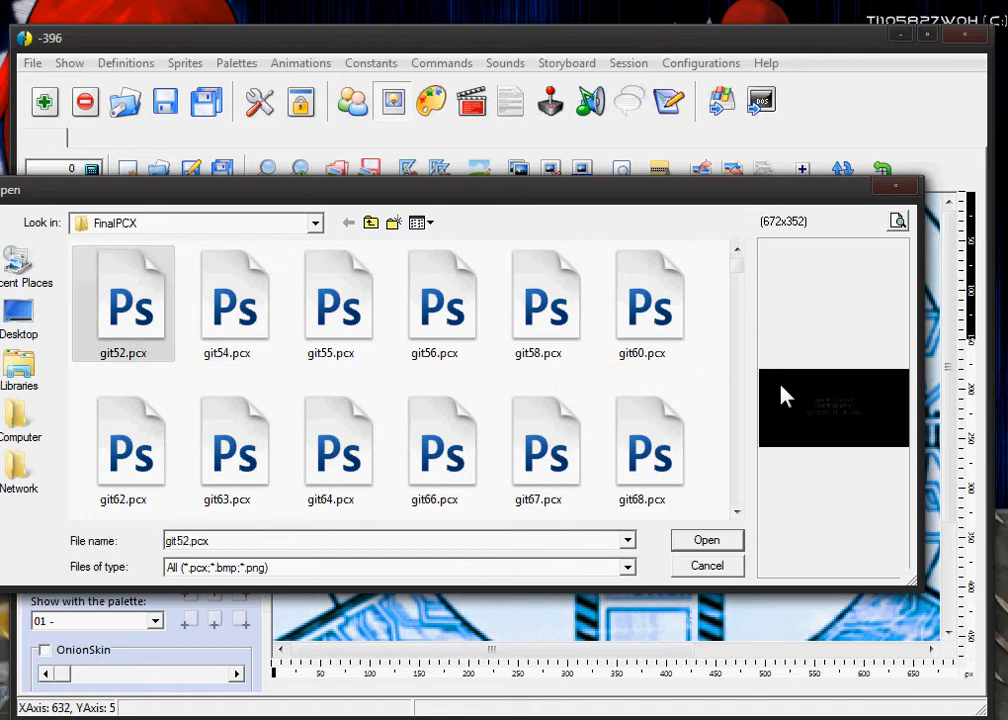
left_click_drag(740, 270, 740, 500)
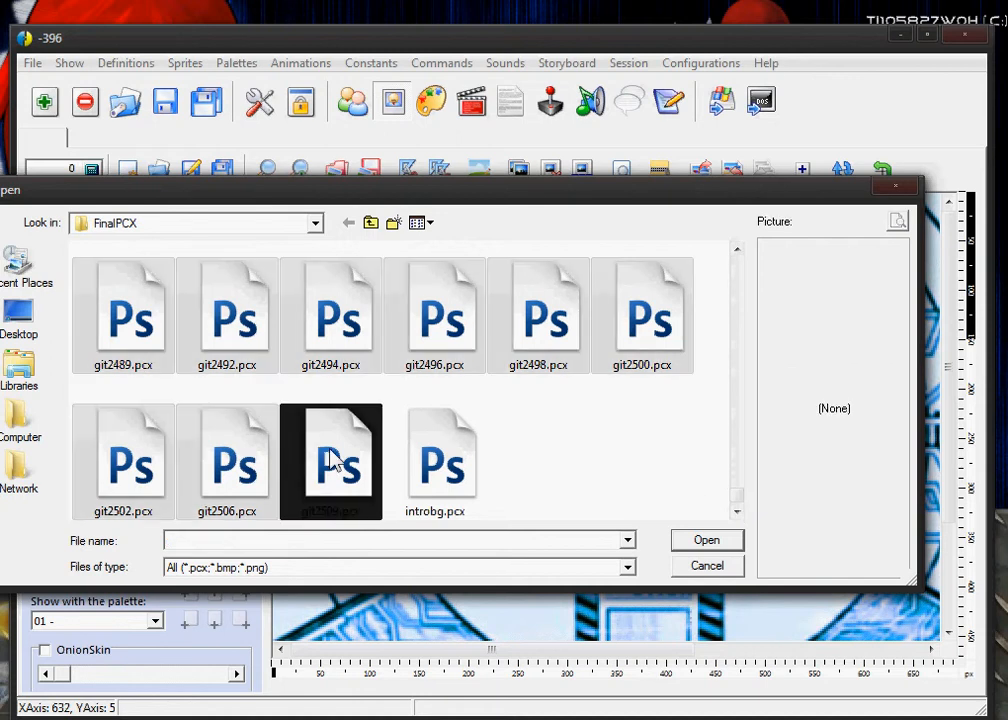
left_click_drag(736, 506, 748, 267)
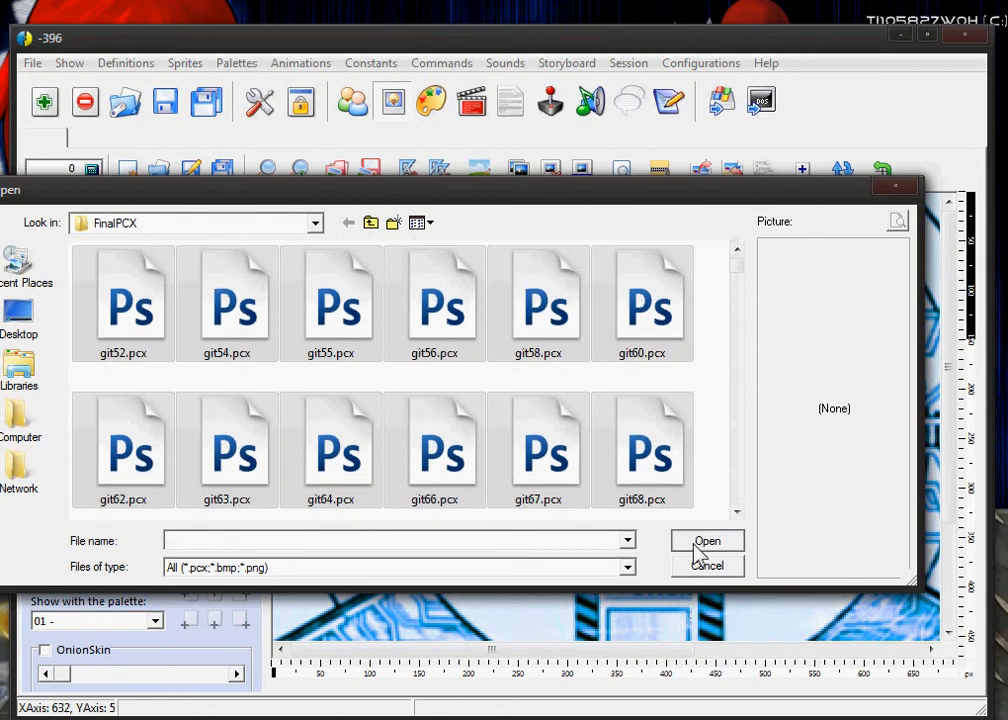
left_click(704, 566)
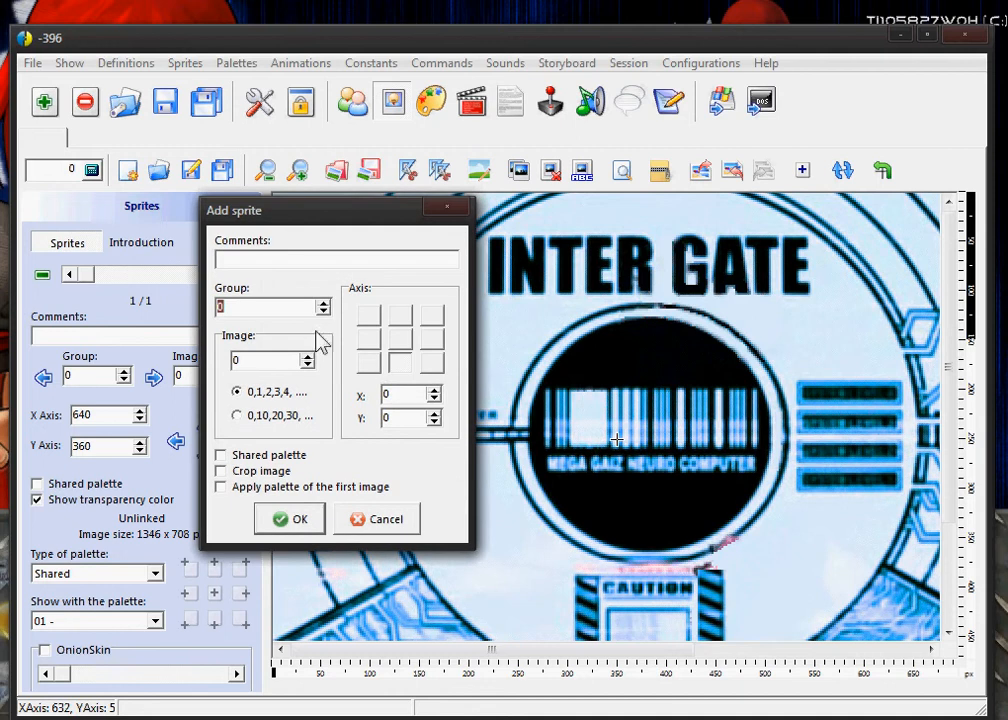
- Add the selected frames as sprites in group 0, numbering the images consecutively from 1
left_click(249, 364)
type("1")
left_click(279, 522)
- Page forward through the newly imported sprites to check their order and image numbering
left_click(213, 276)
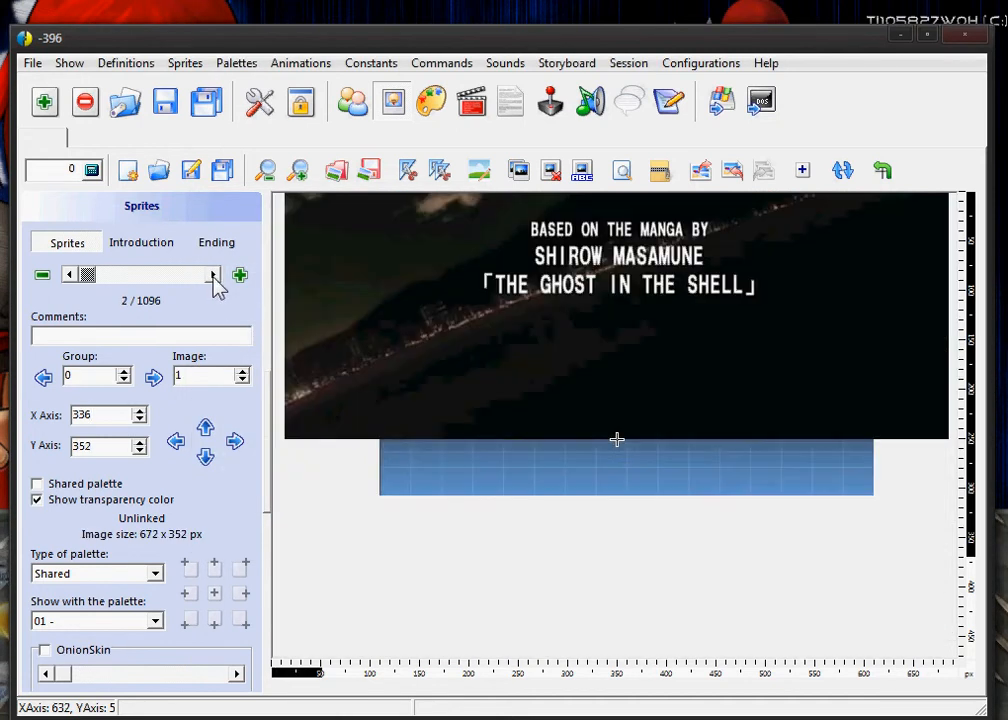
left_click(213, 276)
left_click(213, 276)
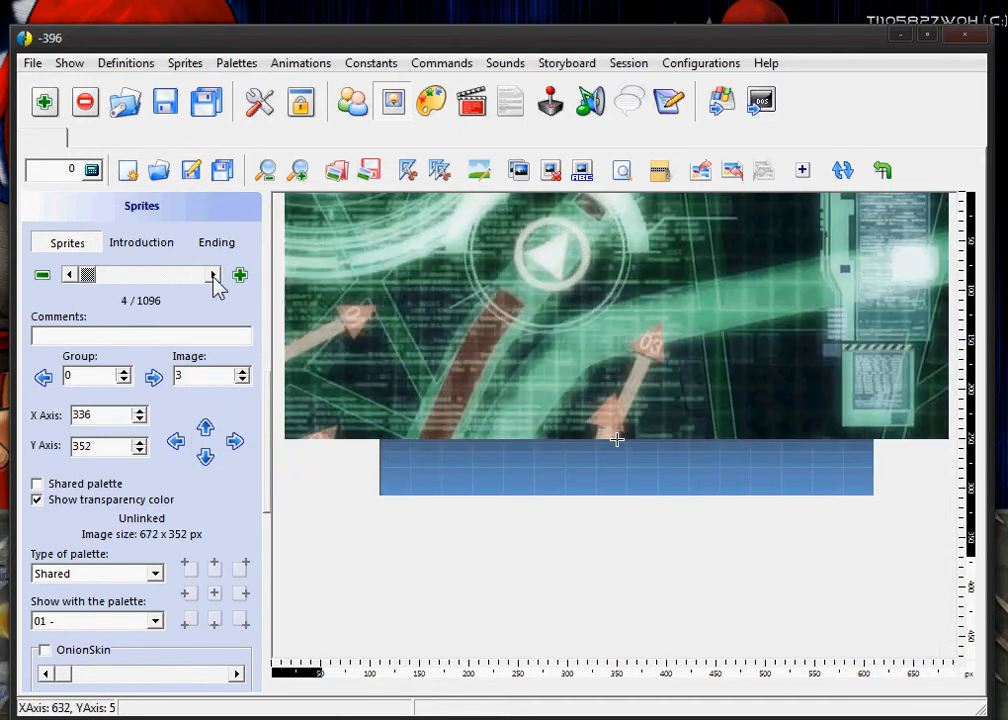
left_click(213, 276)
left_click(213, 276)
left_click(213, 276)
left_click(213, 276)
left_click(213, 276)
left_click(213, 276)
left_click(213, 276)
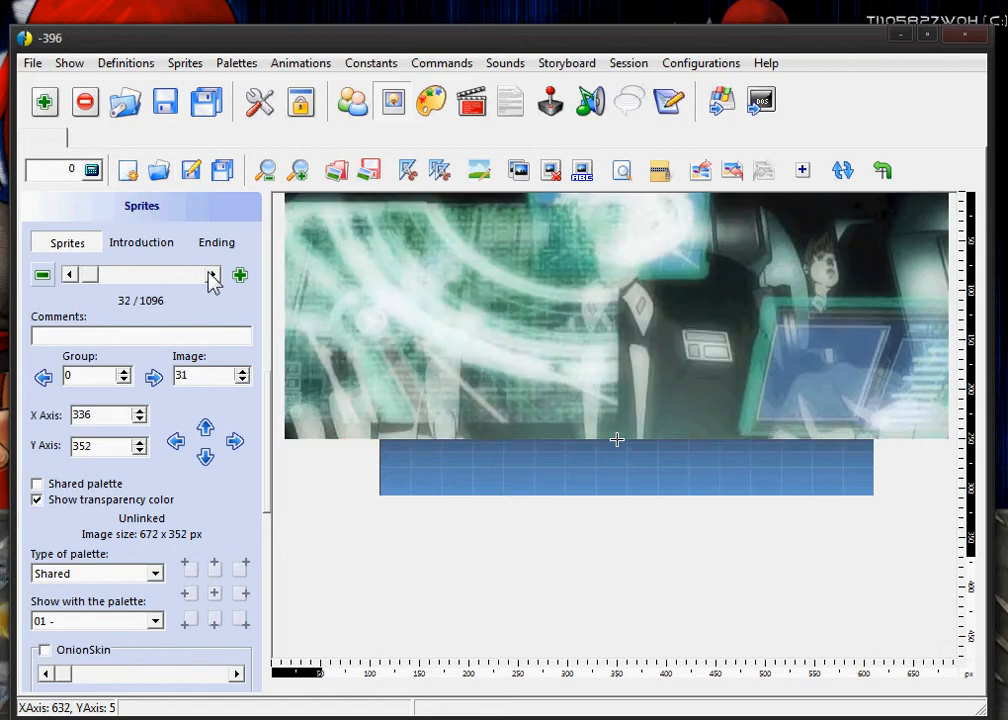
left_click(210, 275)
left_click(210, 275)
left_click(210, 275)
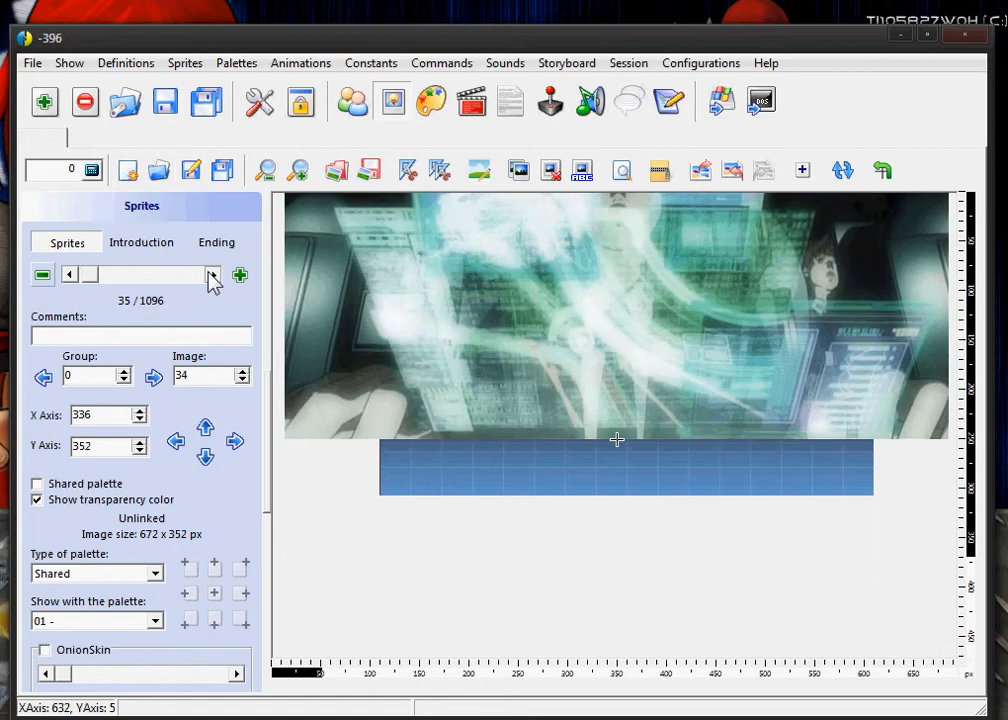
left_click(210, 274)
left_click(210, 274)
left_click(210, 275)
left_click(210, 275)
left_click(210, 275)
left_click(210, 275)
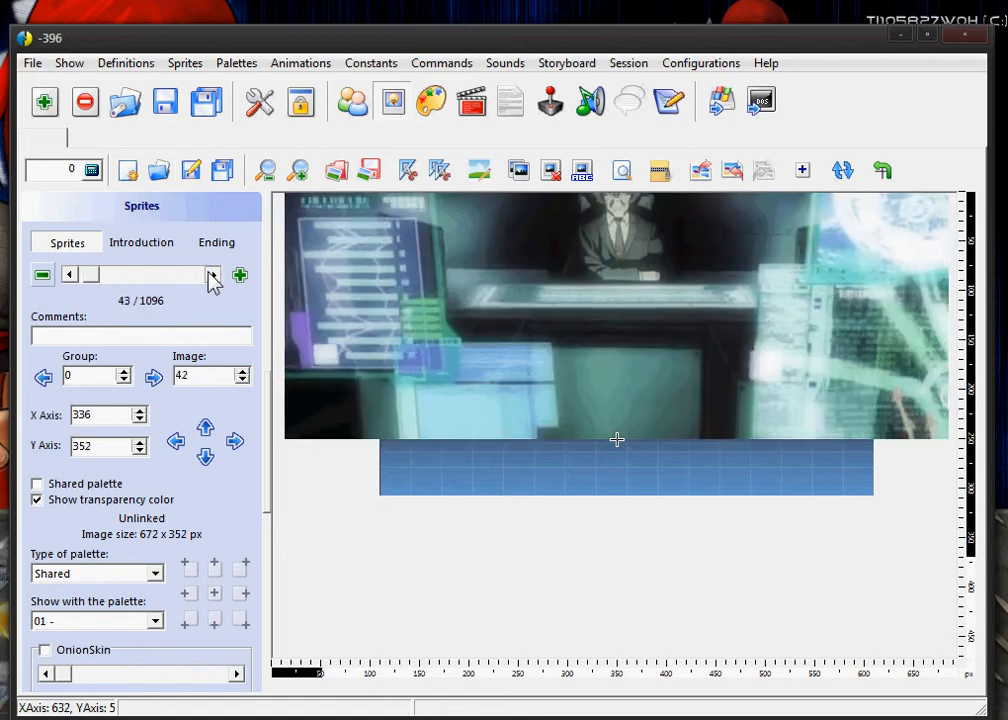
left_click(210, 275)
left_click(210, 275)
left_click(210, 275)
left_click(210, 275)
left_click(210, 275)
left_click(210, 275)
left_click(210, 275)
left_click(210, 275)
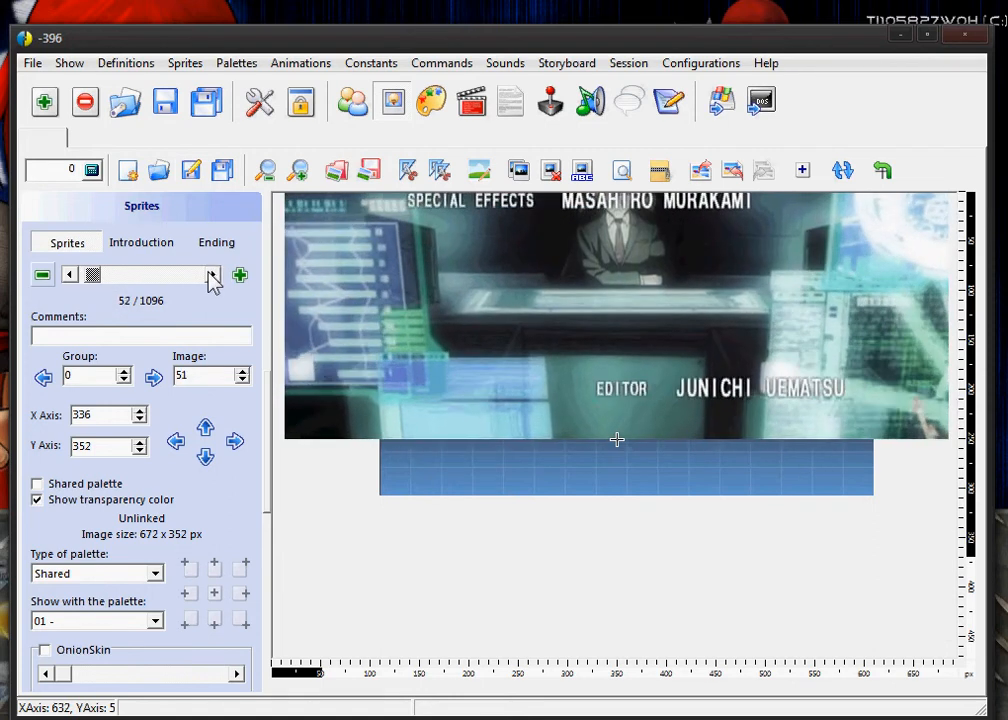
left_click(210, 275)
left_click(210, 275)
left_click(210, 275)
left_click(210, 275)
left_click(211, 275)
left_click(211, 275)
left_click(211, 275)
left_click(211, 275)
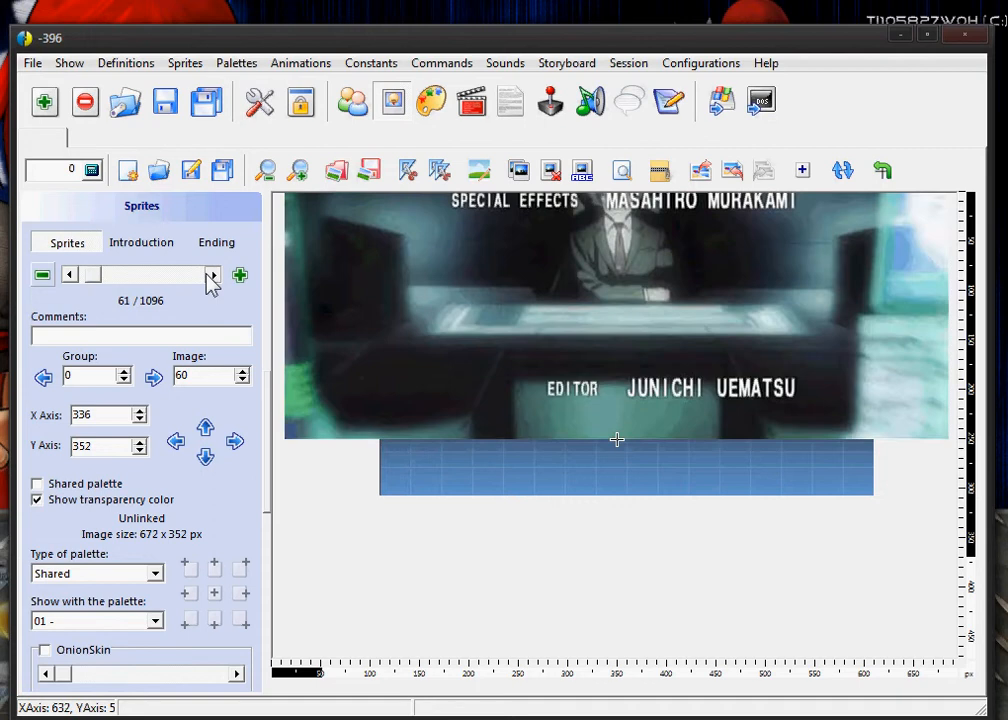
left_click(211, 275)
left_click(211, 275)
left_click(211, 275)
left_click(211, 275)
left_click(211, 275)
left_click(211, 275)
left_click(211, 275)
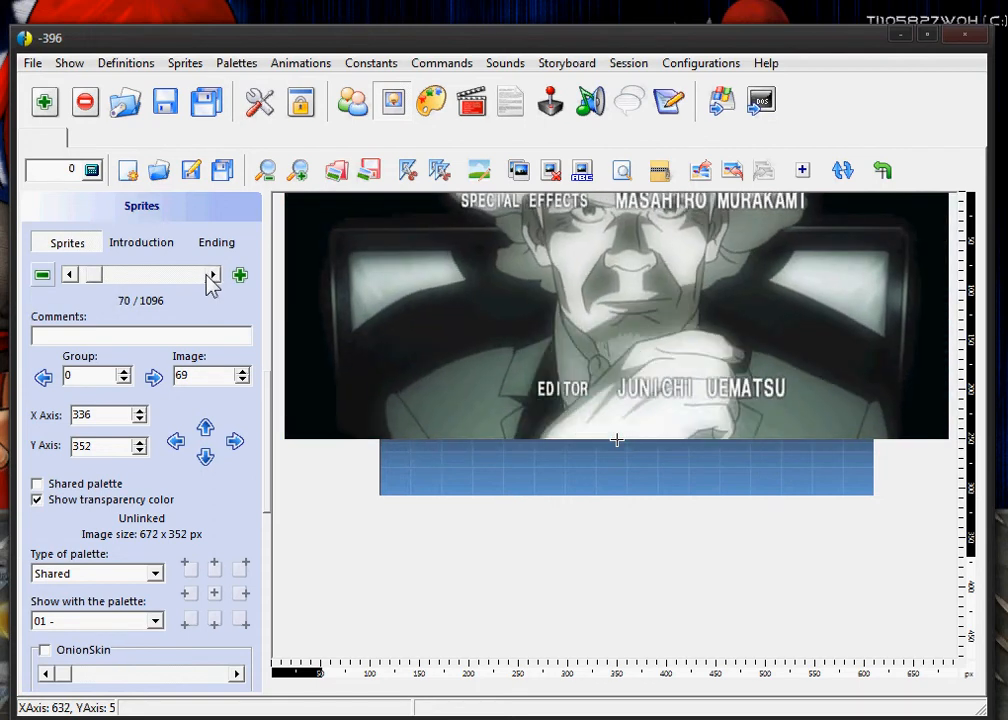
left_click(211, 275)
left_click(211, 275)
left_click(211, 275)
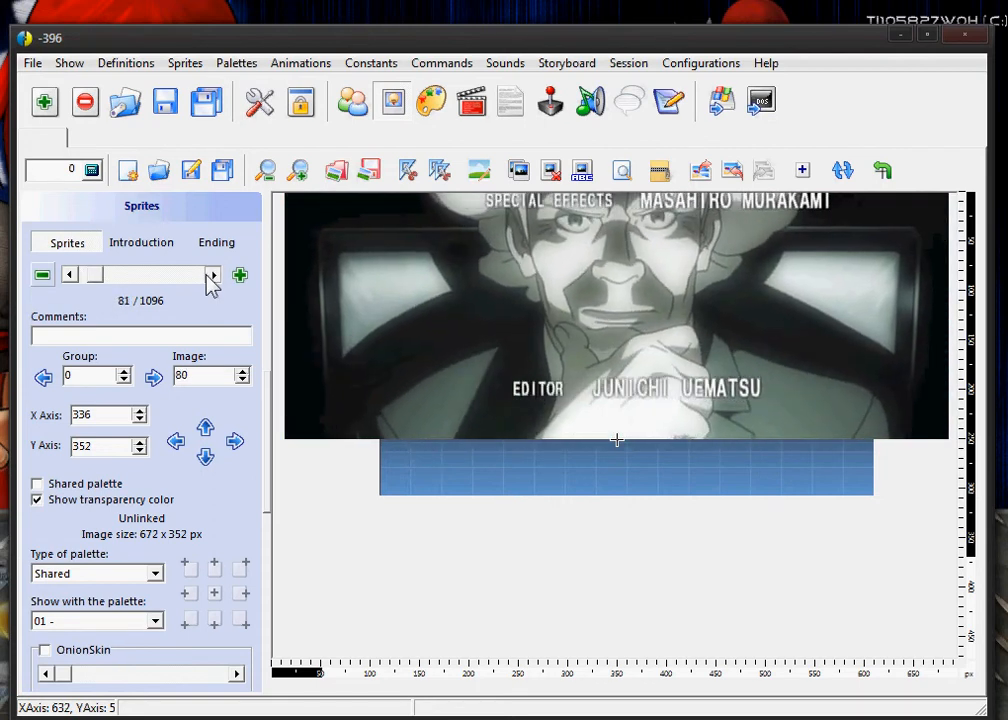
left_click(207, 277)
left_click(207, 277)
left_click(207, 277)
left_click(207, 277)
left_click(207, 277)
left_click(207, 277)
left_click(207, 277)
left_click(207, 277)
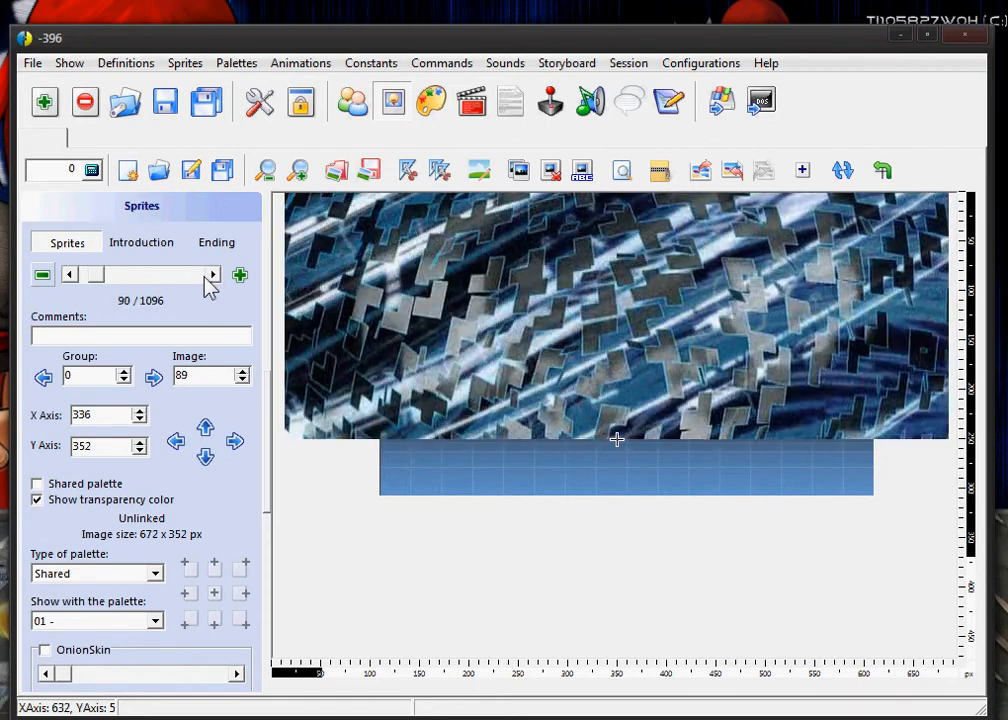
left_click(207, 277)
left_click(207, 277)
left_click(207, 277)
left_click(207, 277)
left_click(207, 277)
left_click(207, 277)
left_click(207, 277)
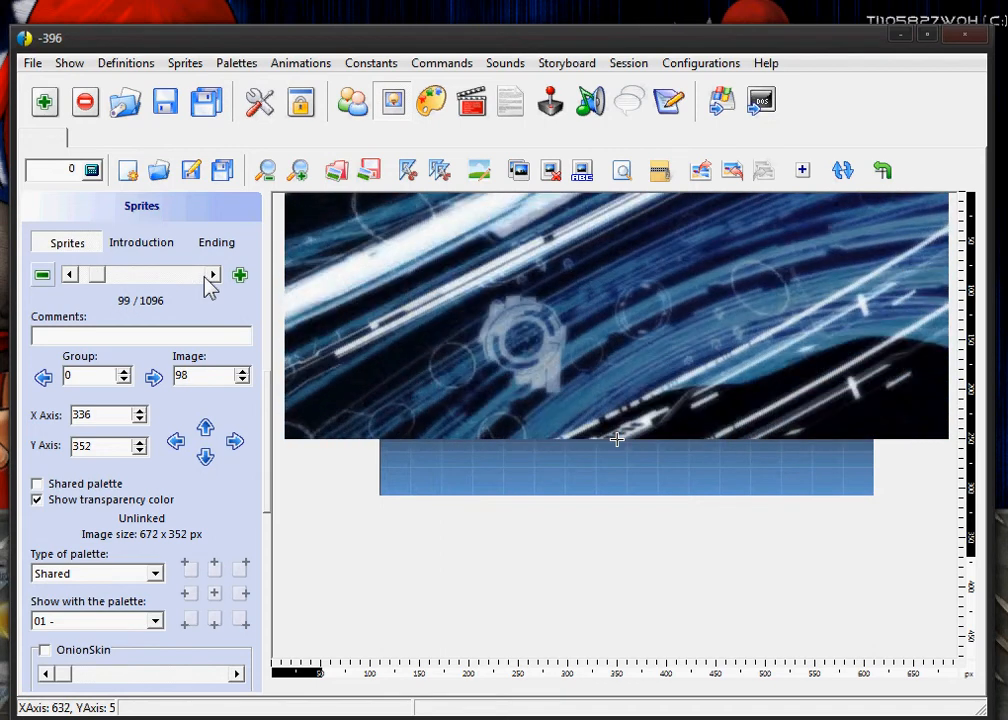
left_click(207, 277)
left_click(207, 277)
left_click(207, 277)
left_click(207, 277)
left_click(207, 277)
left_click(207, 277)
double_click(207, 277)
left_click(207, 277)
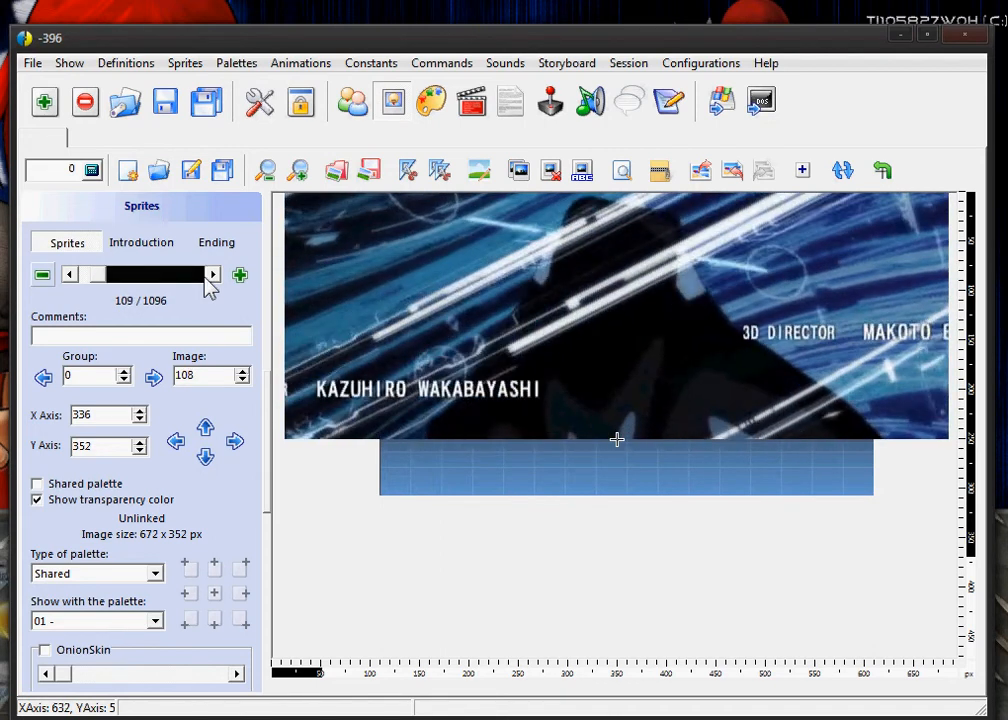
double_click(207, 277)
double_click(207, 277)
left_click(207, 277)
double_click(207, 277)
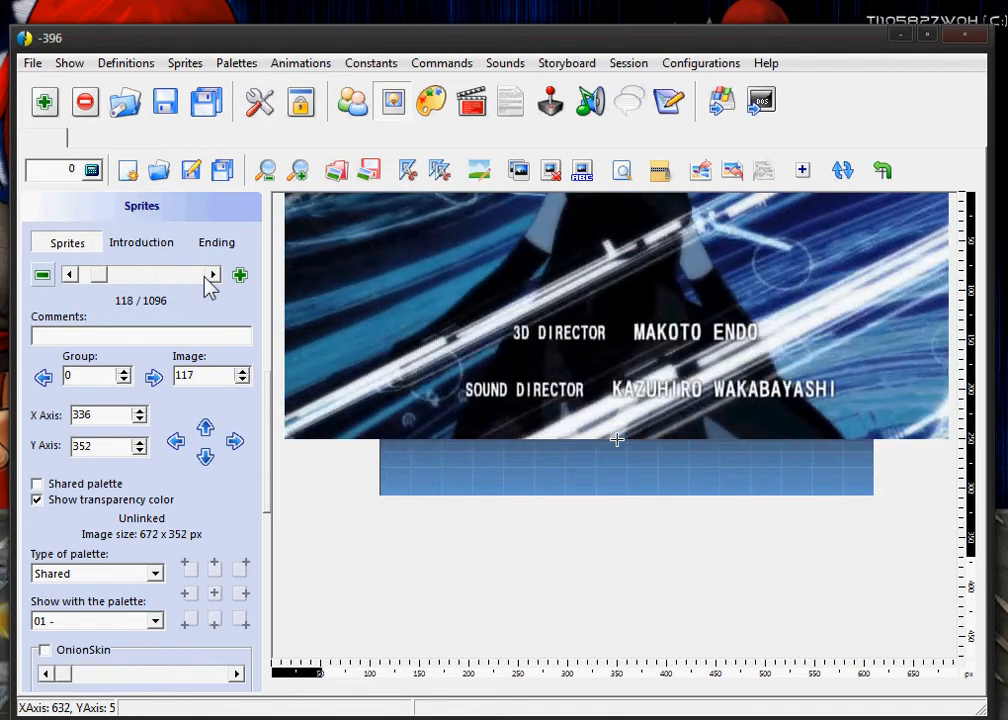
double_click(207, 277)
left_click(207, 277)
double_click(207, 277)
double_click(207, 277)
left_click(207, 277)
double_click(207, 277)
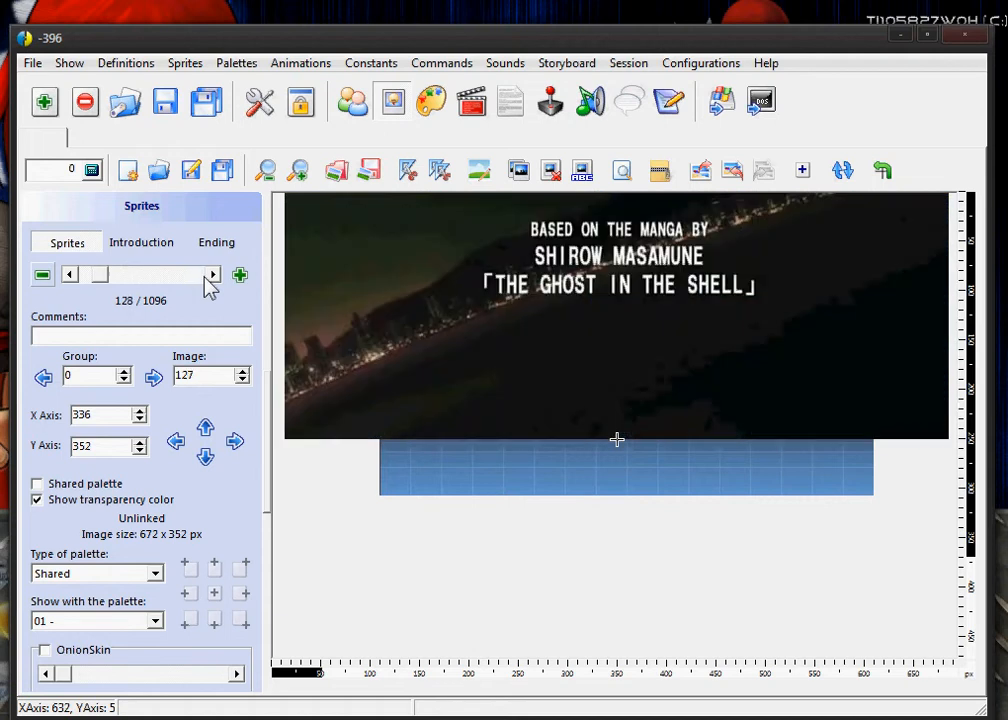
double_click(207, 277)
left_click(207, 277)
double_click(207, 277)
double_click(207, 277)
left_click(207, 277)
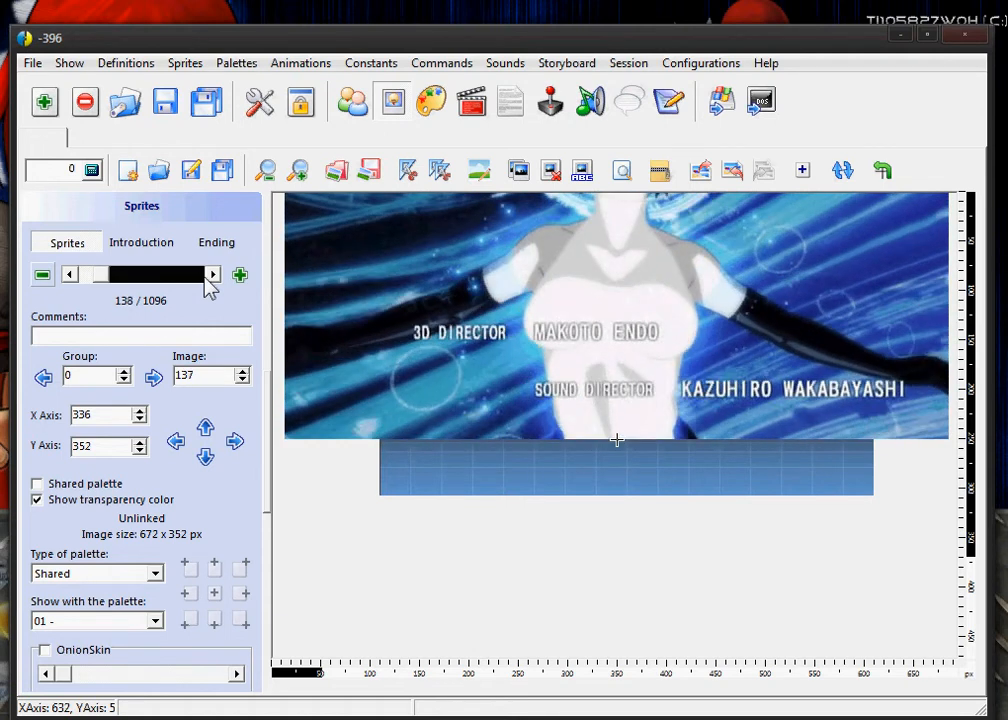
double_click(207, 277)
double_click(211, 275)
left_click(211, 275)
double_click(211, 275)
double_click(211, 275)
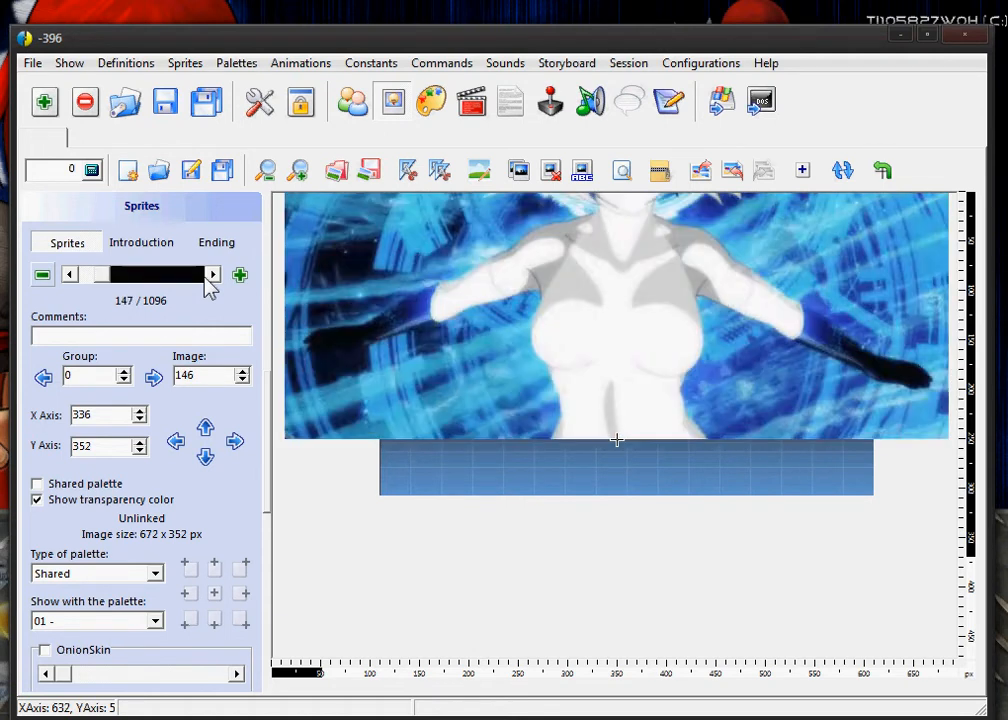
double_click(211, 275)
left_click(211, 275)
double_click(211, 275)
double_click(211, 275)
left_click(211, 275)
double_click(211, 275)
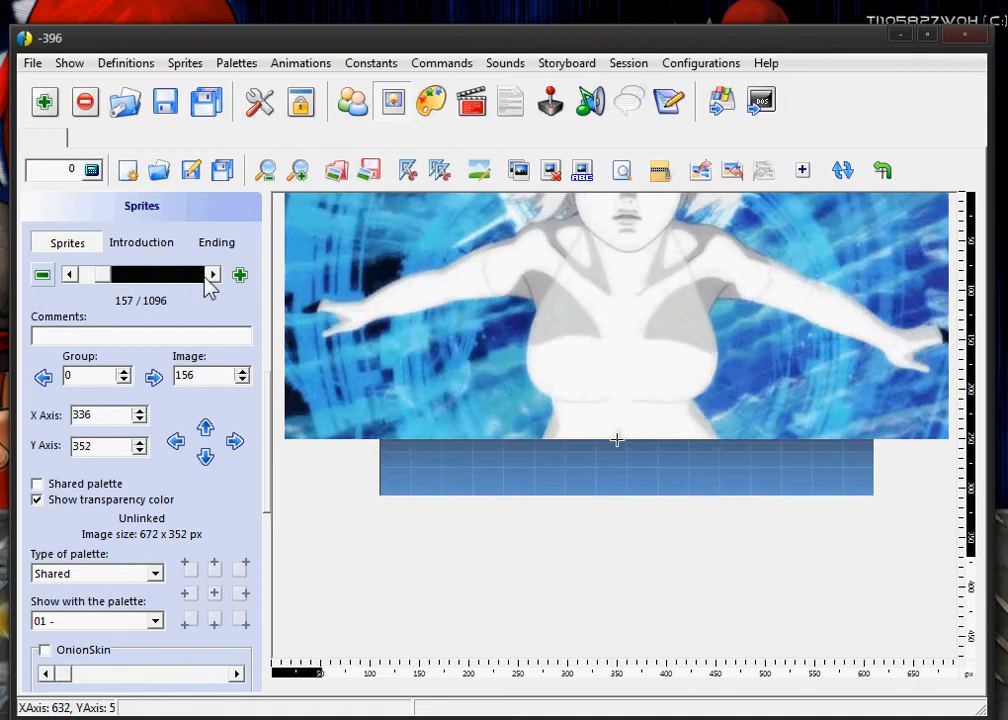
double_click(211, 275)
left_click(211, 275)
double_click(207, 279)
double_click(207, 279)
left_click(207, 279)
double_click(207, 279)
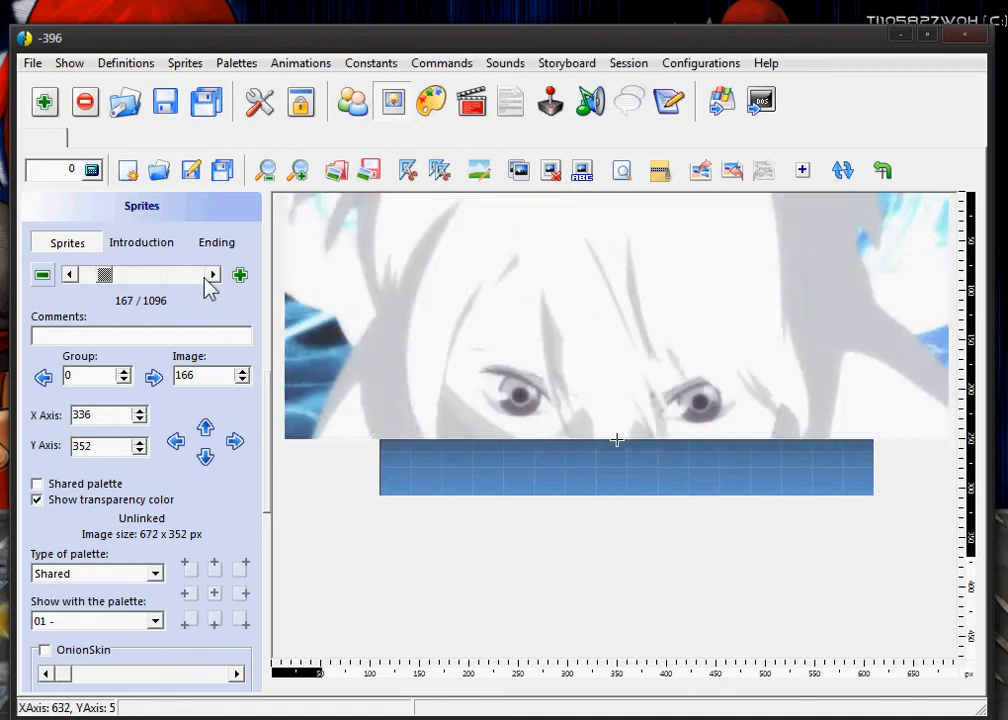
double_click(207, 279)
double_click(207, 280)
left_click(207, 280)
double_click(207, 280)
double_click(207, 280)
left_click(207, 280)
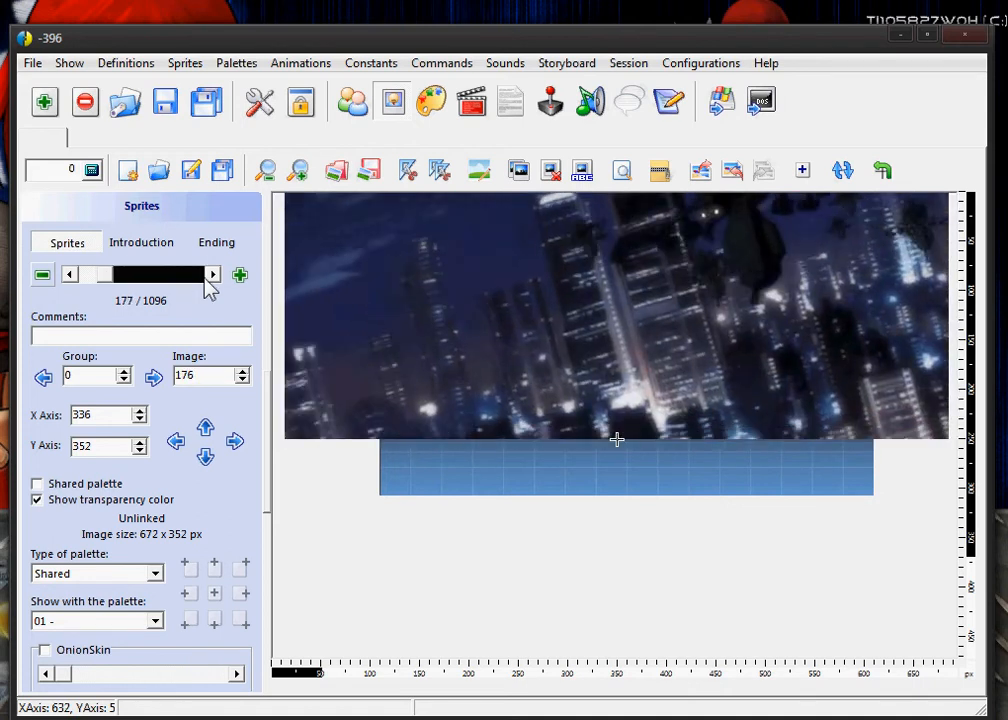
double_click(207, 280)
double_click(207, 280)
double_click(207, 280)
left_click(207, 280)
double_click(207, 280)
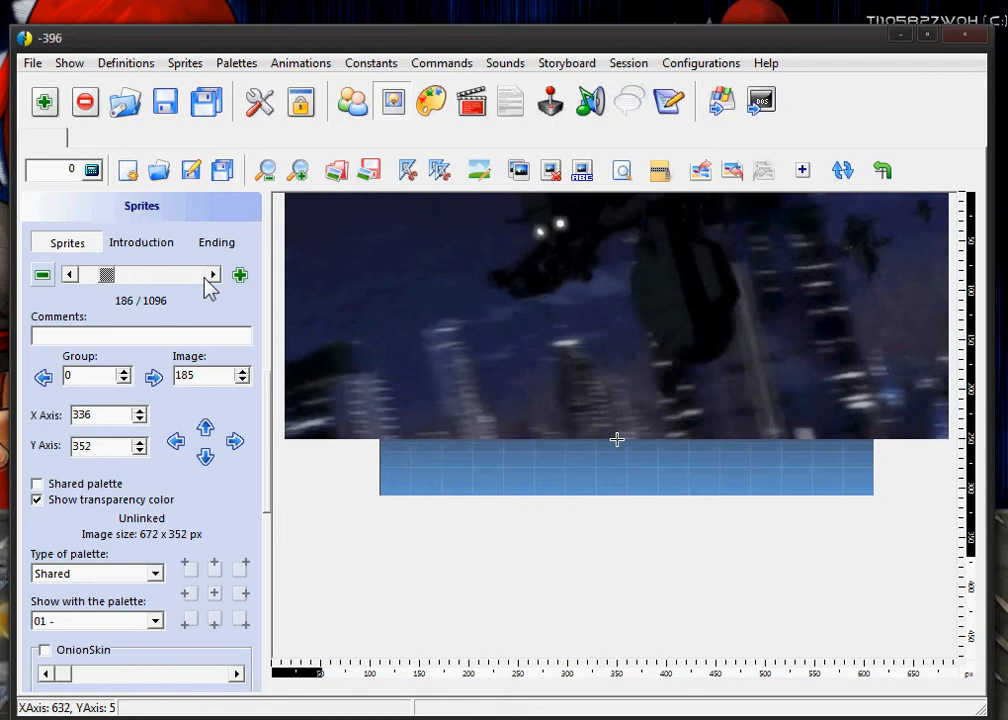
double_click(210, 278)
left_click(210, 278)
left_click(210, 278)
double_click(210, 278)
double_click(210, 278)
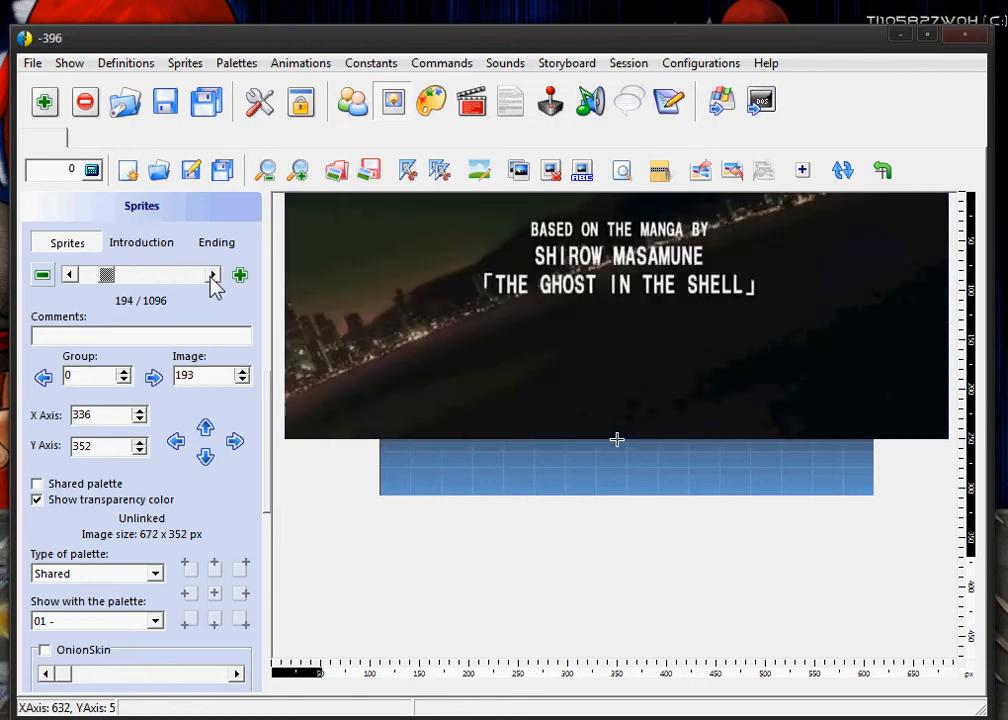
double_click(210, 278)
double_click(210, 278)
left_click(210, 278)
double_click(210, 278)
double_click(210, 278)
left_click(210, 278)
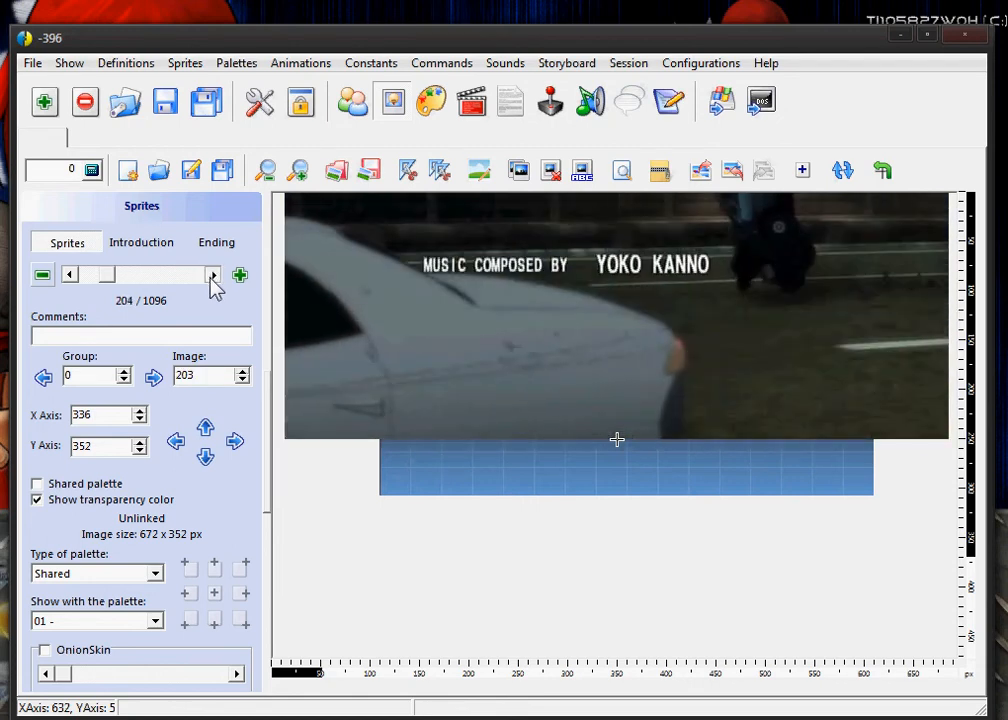
double_click(210, 278)
double_click(210, 278)
double_click(210, 278)
left_click(210, 278)
double_click(210, 278)
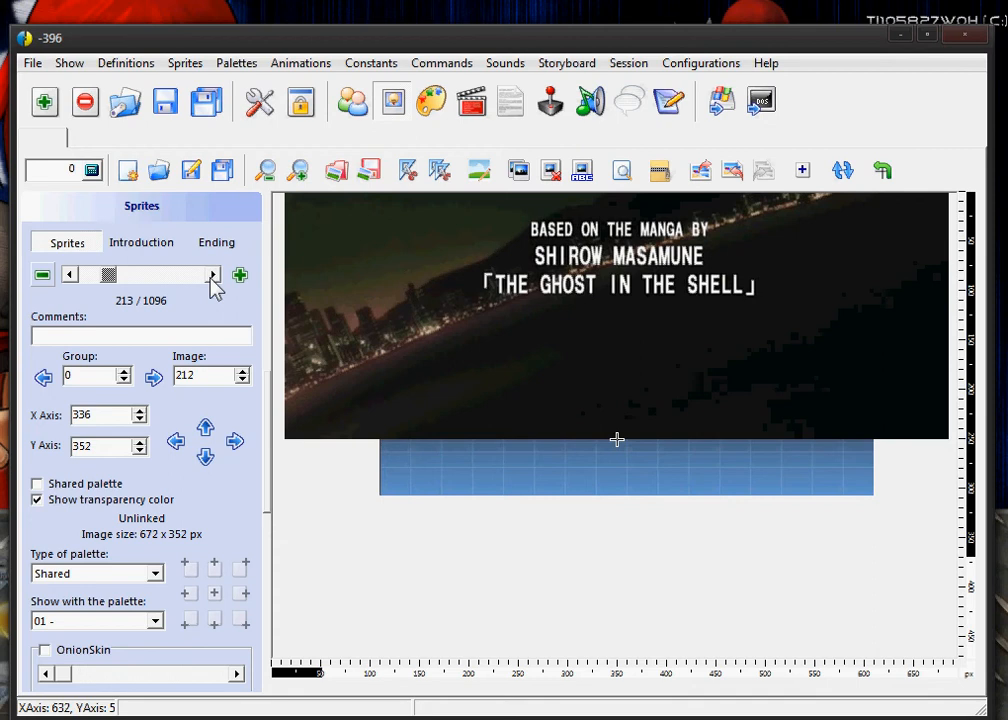
double_click(210, 278)
left_click(210, 278)
left_click(69, 277)
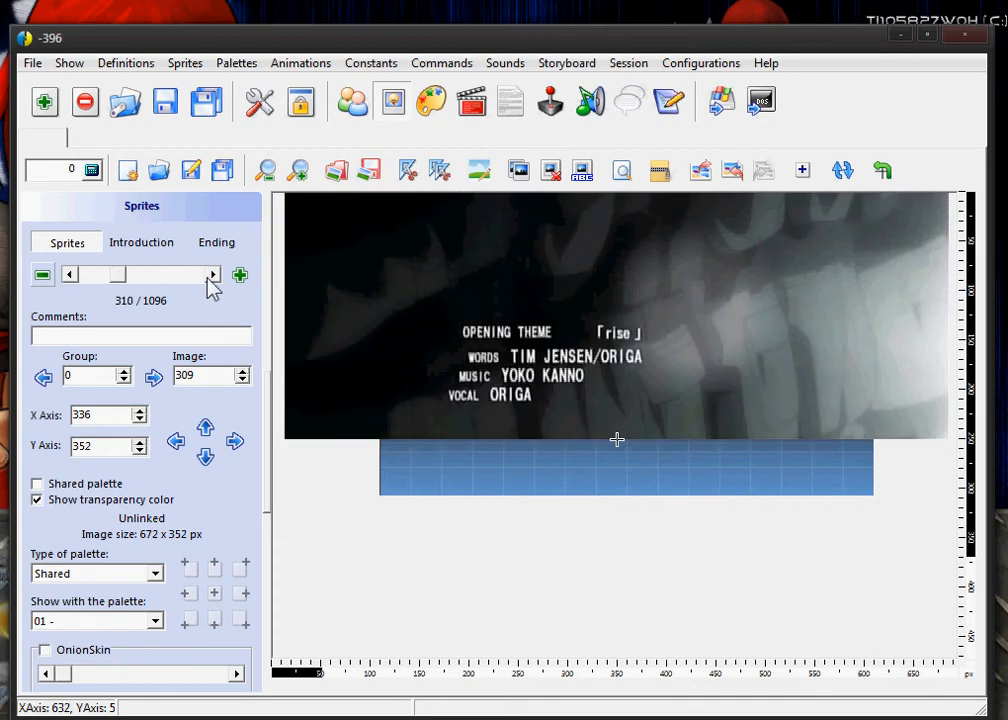
left_click(216, 276)
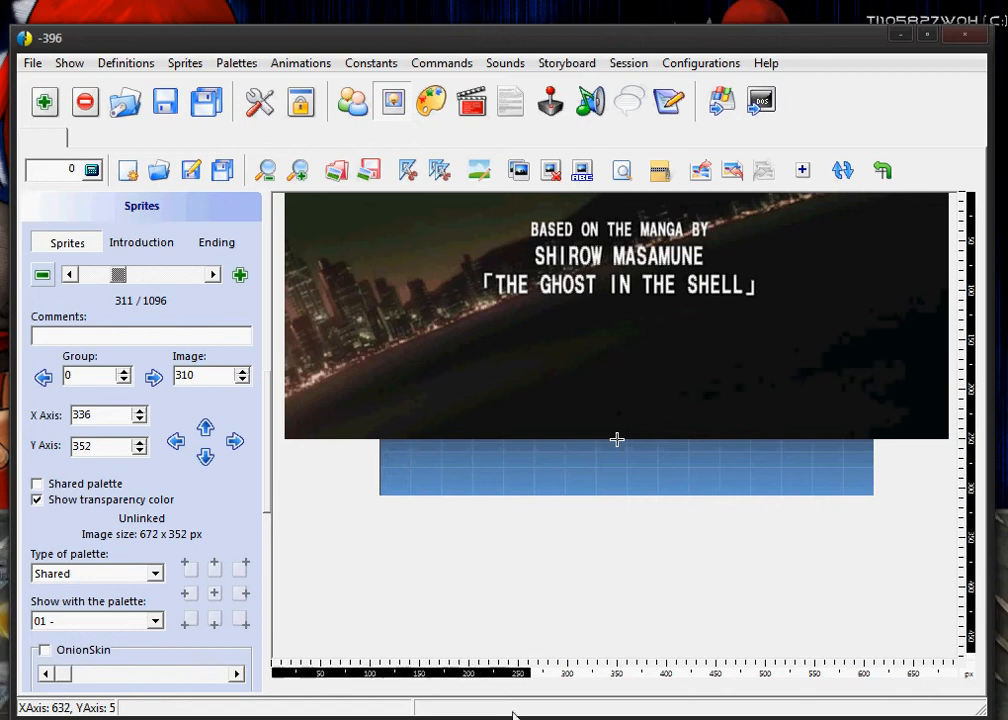
- Switch to atarilogo.def in Notepad and cut the trailing commas and AS…D… transparency parameters from the intro action's first two frame lines
mouse_move(488, 718)
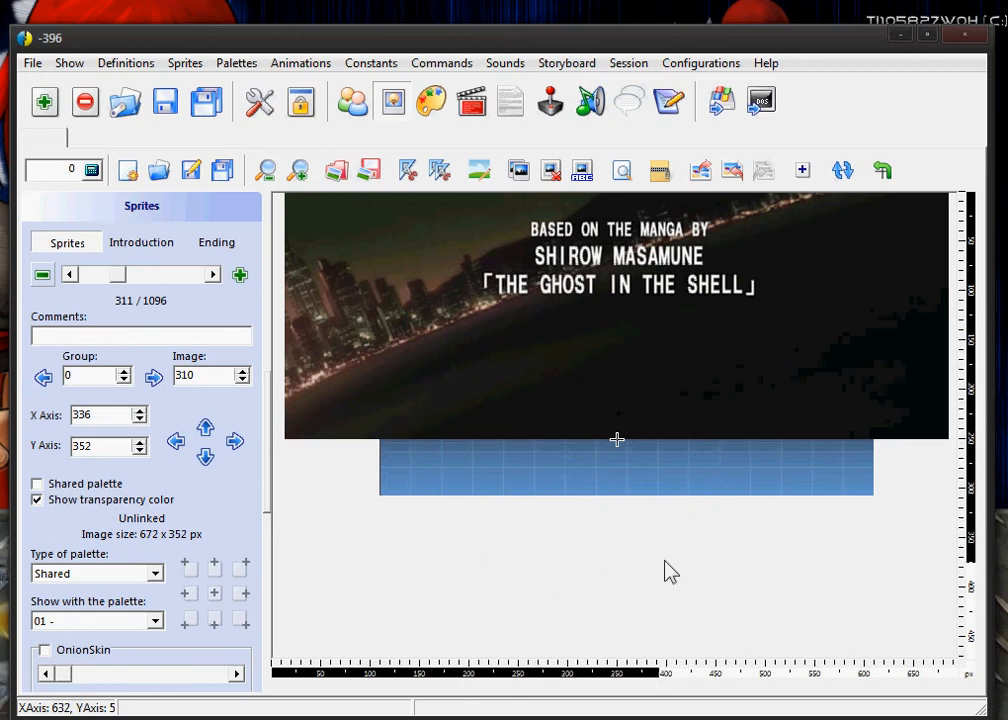
left_click(520, 718)
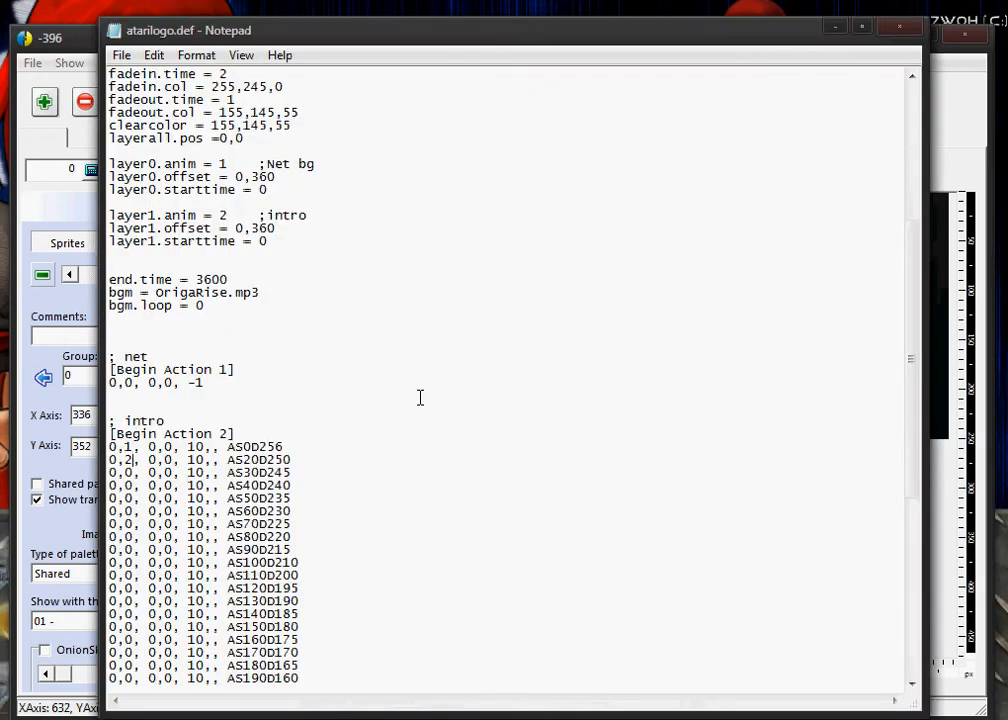
scroll(420, 398, "down", 10)
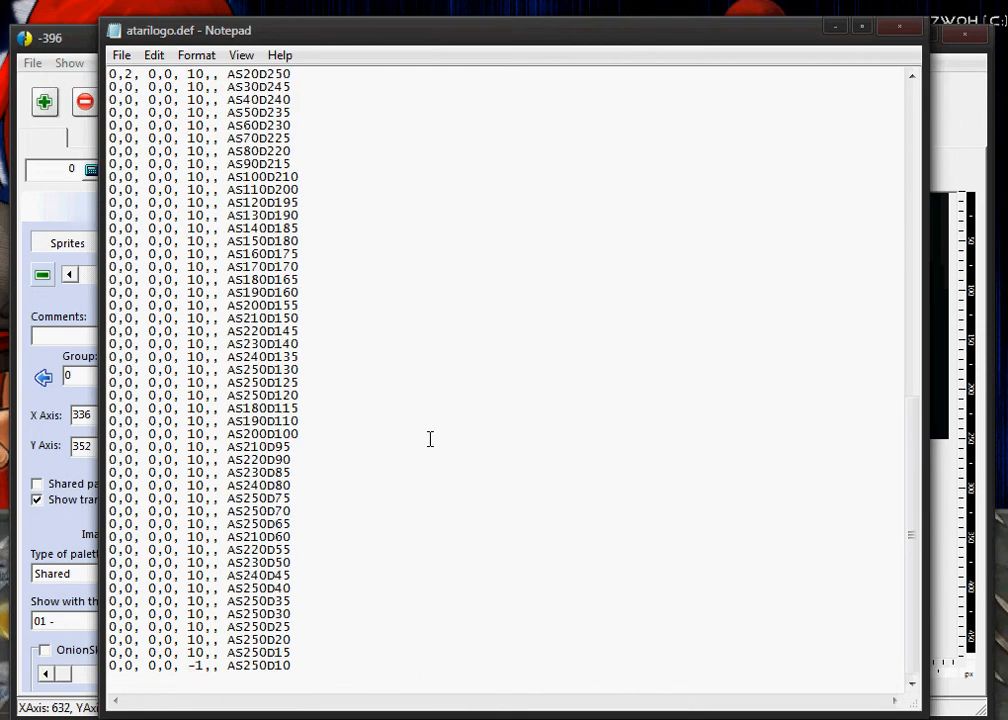
scroll(430, 439, "up", 8)
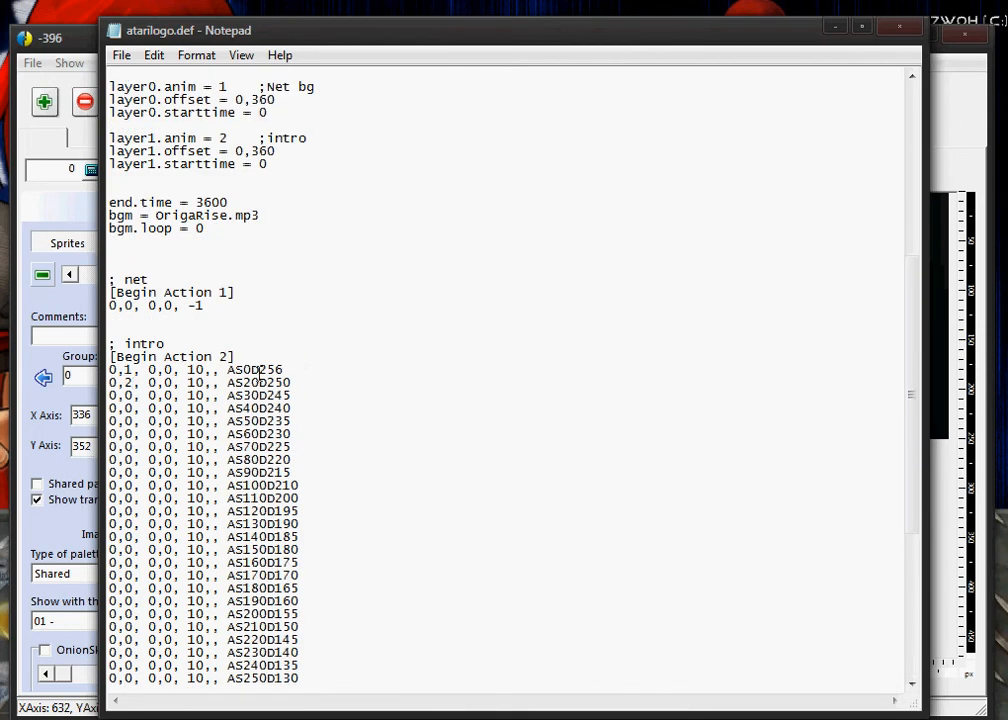
left_click_drag(289, 369, 205, 369)
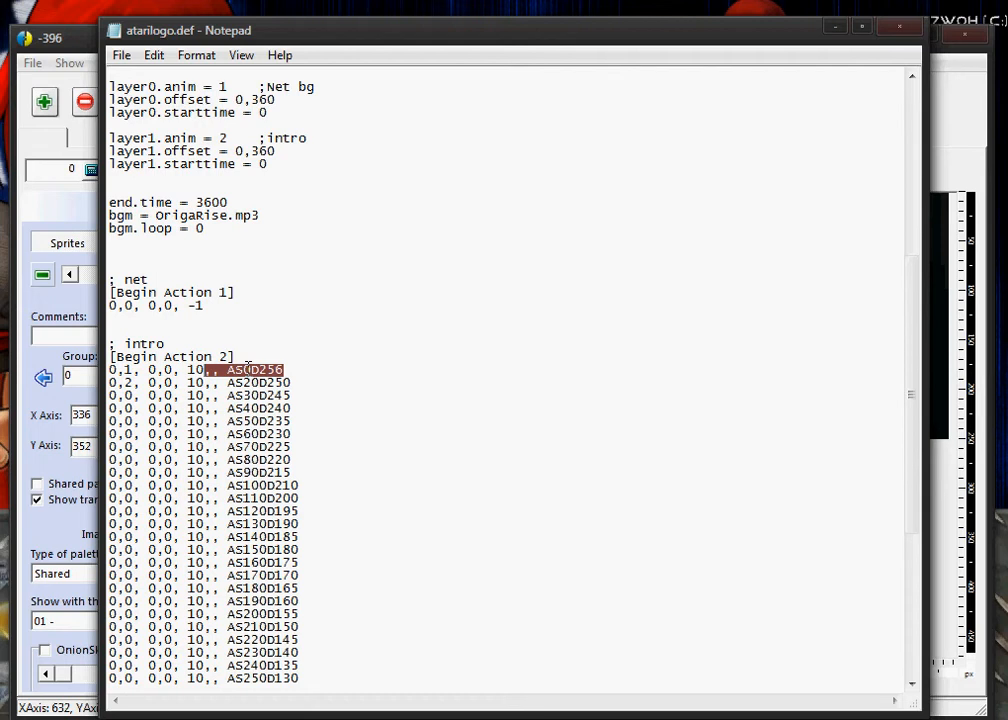
right_click(249, 369)
left_click(300, 410)
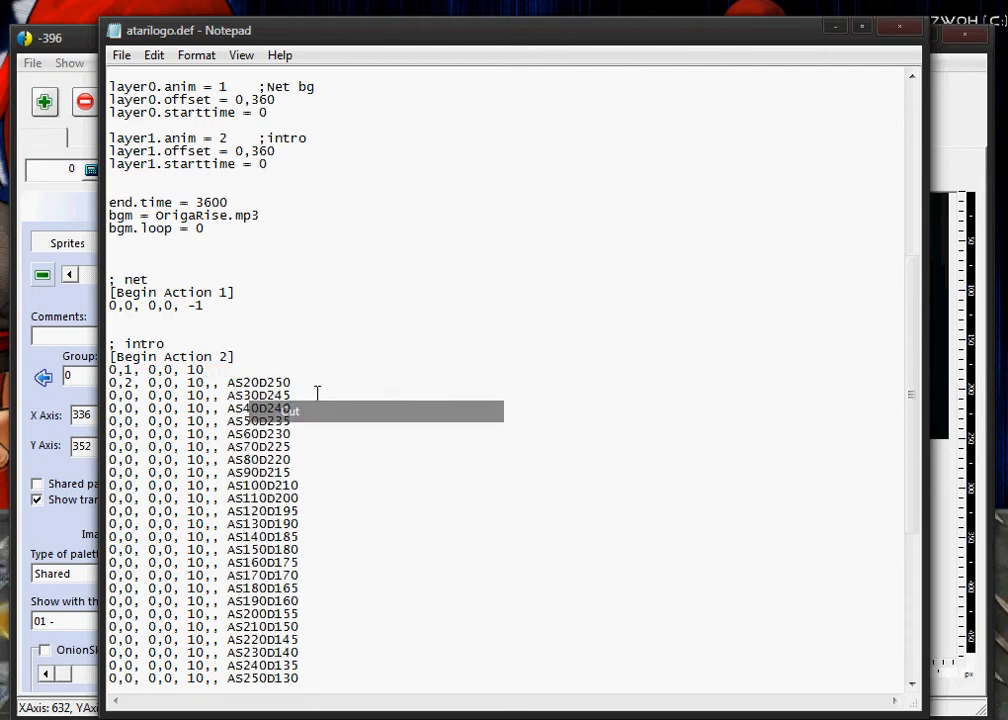
left_click_drag(110, 383, 215, 383)
left_click_drag(315, 381, 206, 383)
right_click(216, 384)
left_click(259, 425)
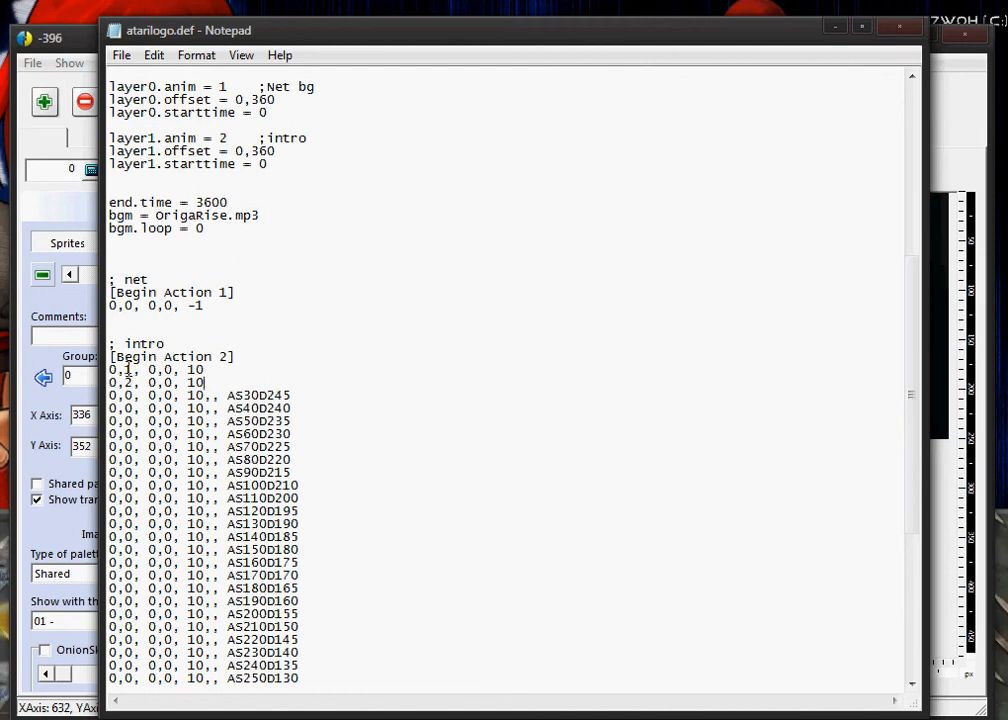
- Set the start time of layer1, the intro layer, to 10
scroll(404, 427, "up", 4)
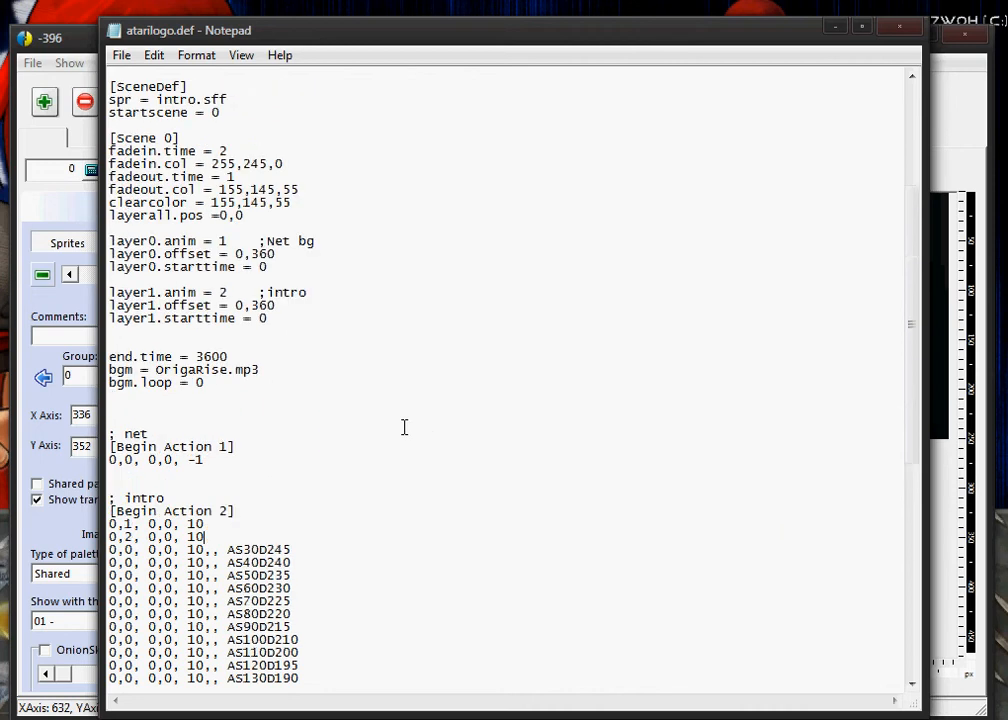
scroll(404, 427, "up", 2)
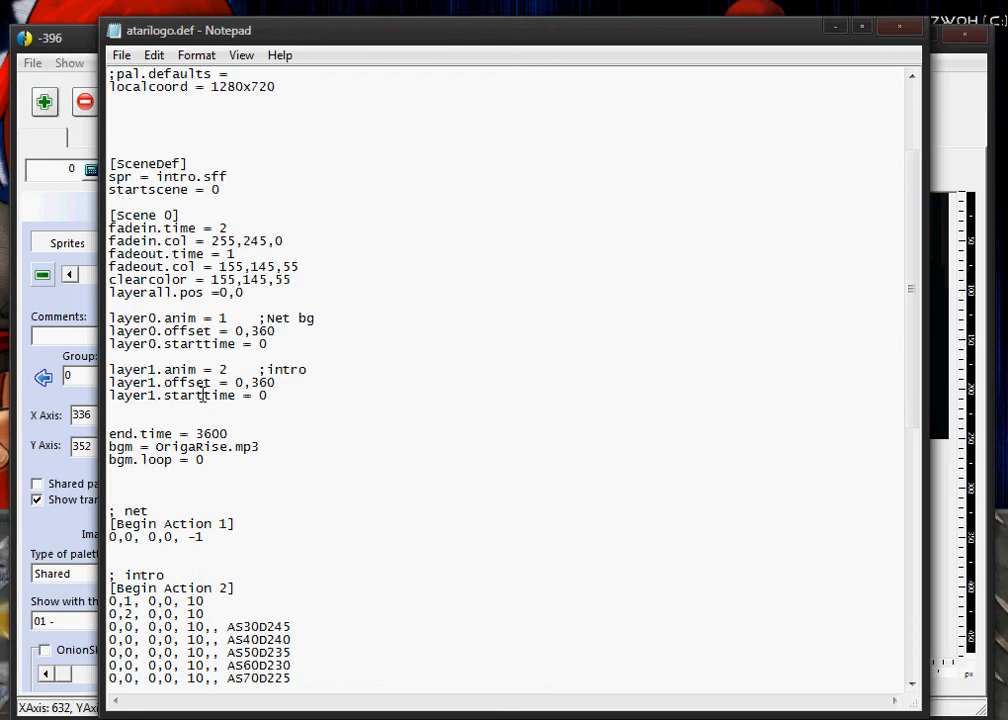
left_click(269, 396)
key("BackSpace")
type("10")
left_click_drag(281, 396, 110, 394)
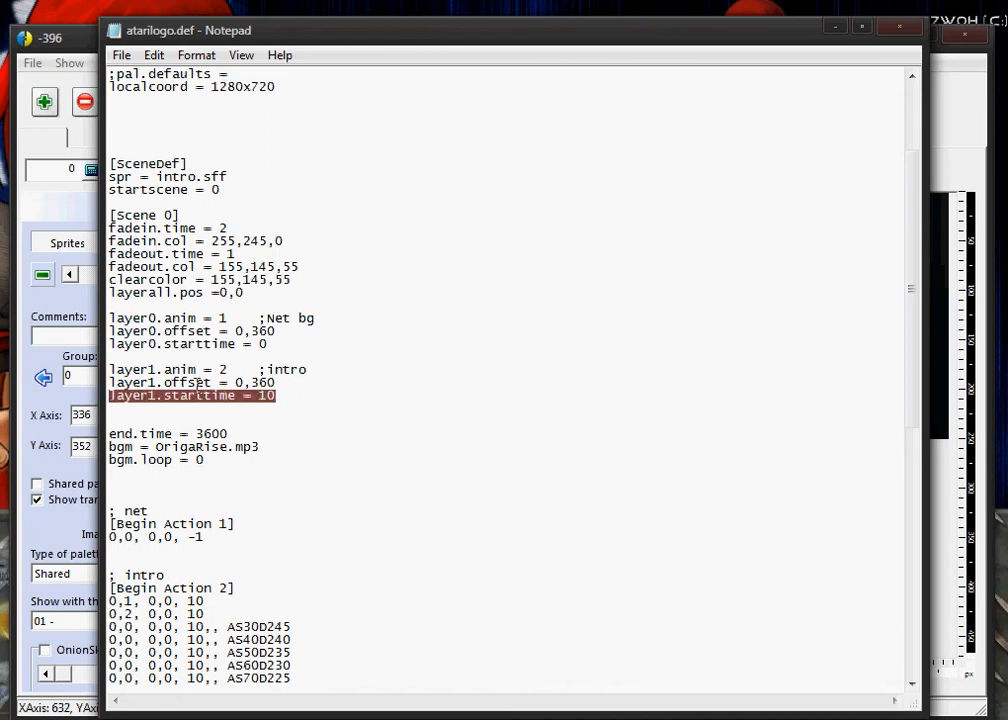
- Set the offset of layer1, the intro layer, to 360,360 and save the file
left_click(227, 374)
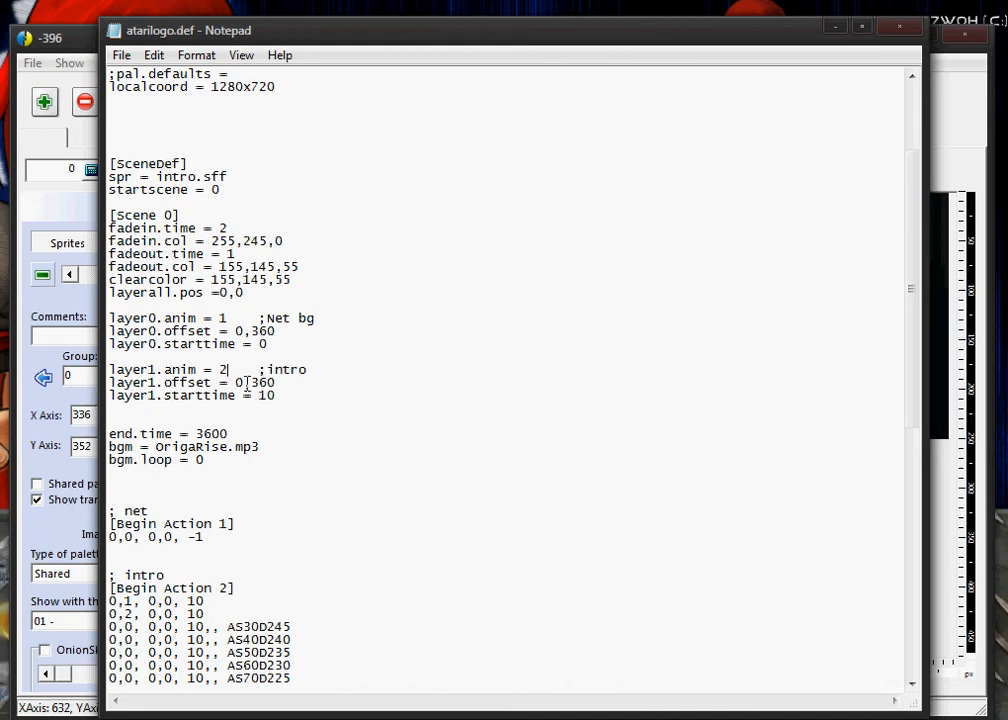
left_click(242, 382)
key("BackSpace")
type("360")
left_click(121, 56)
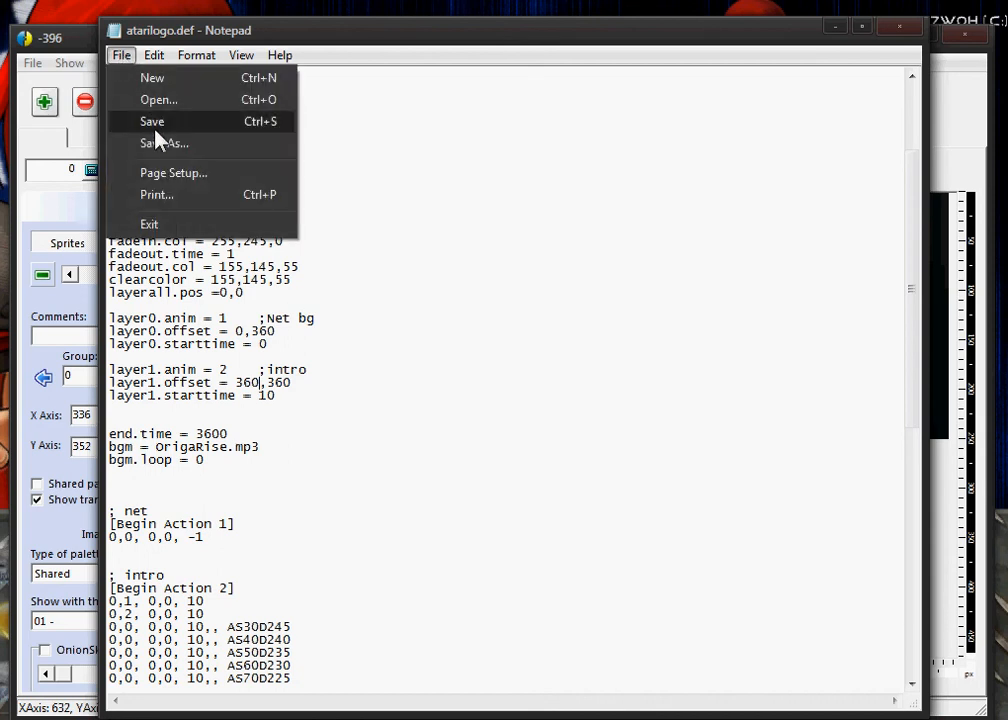
left_click(120, 99)
scroll(515, 441, "down", 7)
scroll(515, 441, "down", 5)
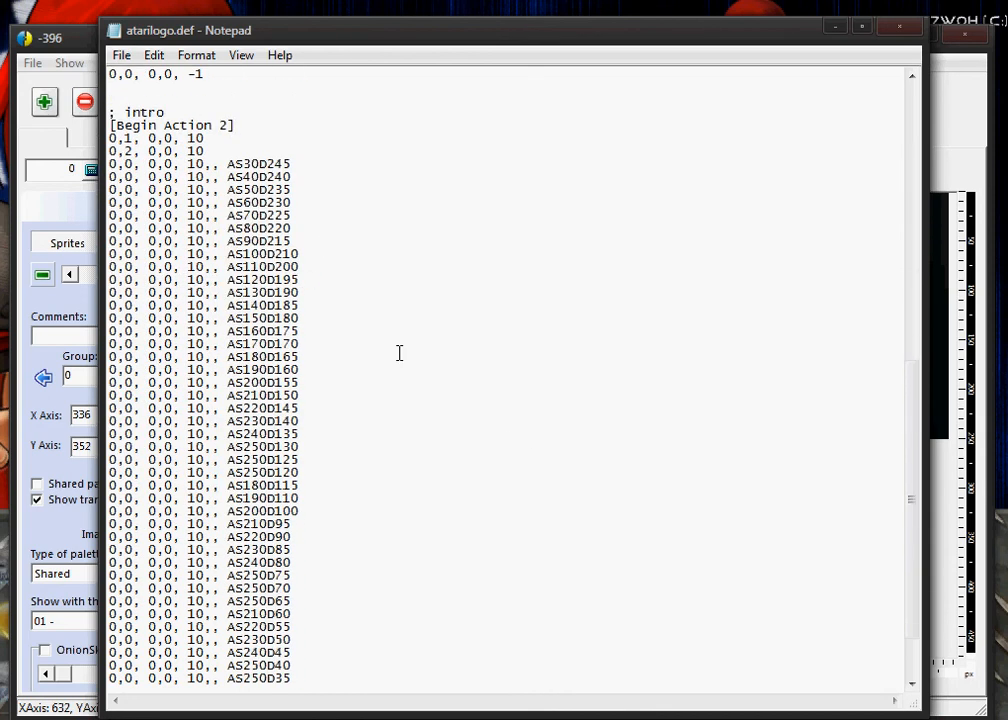
- Remove the trailing commas and AS…D… transparency parameters from the intro action's third through tenth frame lines, AS30D245 to AS100D210
left_click(296, 163)
key("BackSpace")
key("BackSpace")
key("BackSpace")
key("BackSpace")
key("BackSpace")
key("BackSpace")
key("BackSpace")
key("BackSpace")
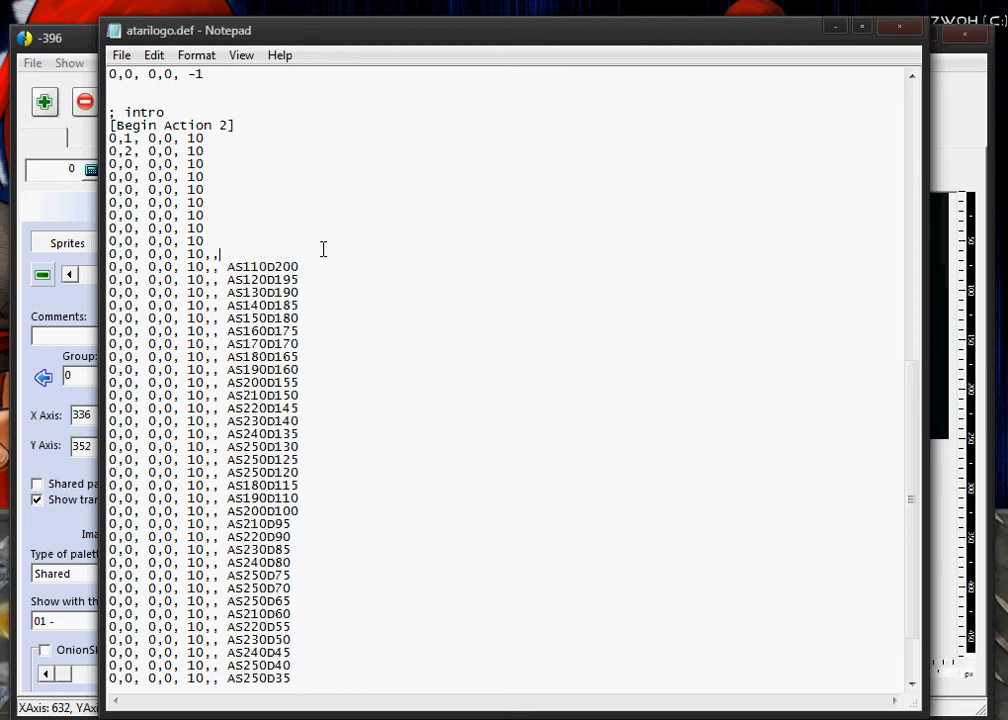
key("BackSpace")
key("BackSpace")
- Set the display time of the intro action's first frame line, sprite 0,1, to 16
double_click(192, 138)
left_click(223, 140)
key("BackSpace")
type("6")
- Strip the AS110D200 transparency parameter from the intro action's eleventh frame line
key("BackSpace")
key("BackSpace")
key("BackSpace")
key("BackSpace")
key("BackSpace")
key("BackSpace")
key("BackSpace")
key("BackSpace")
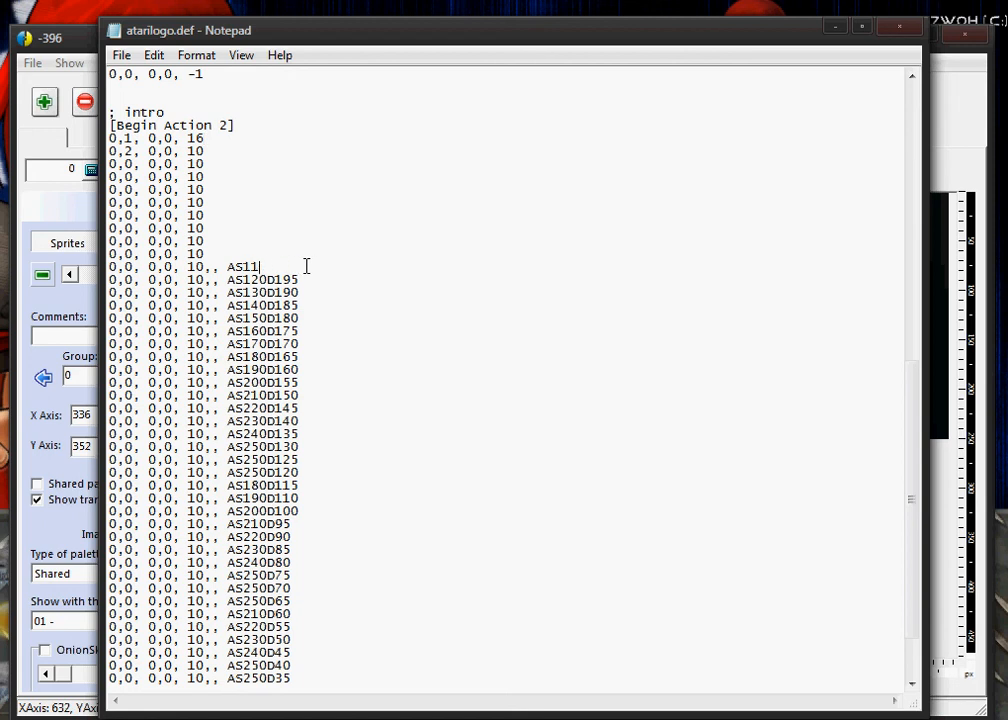